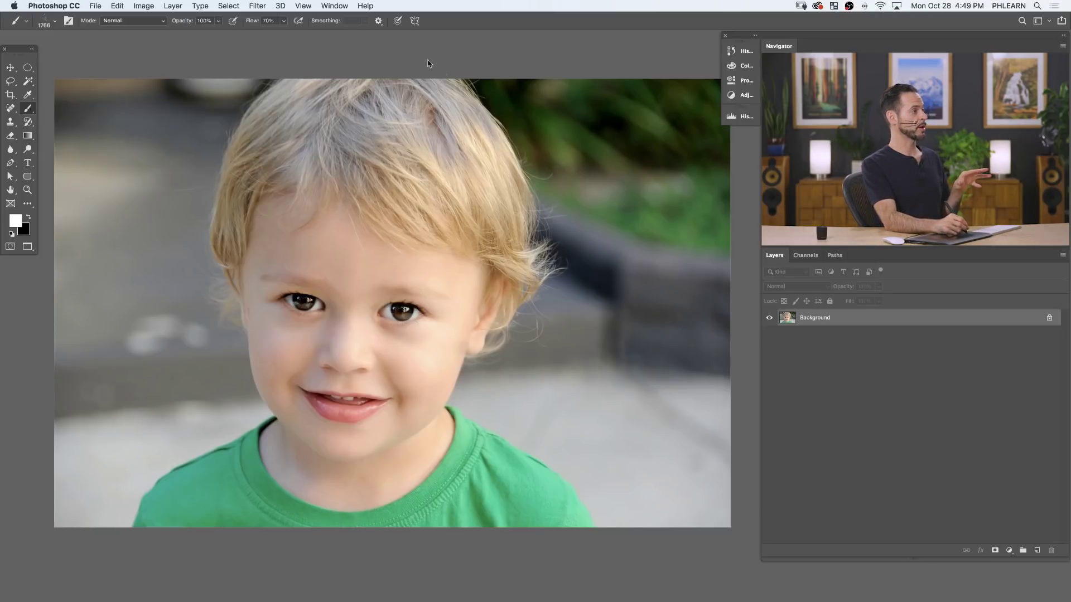
Import the brush file PHLEARN Facepaint.abr from the Photoshop Brush folder into the brush library.
click(334, 6)
click(356, 111)
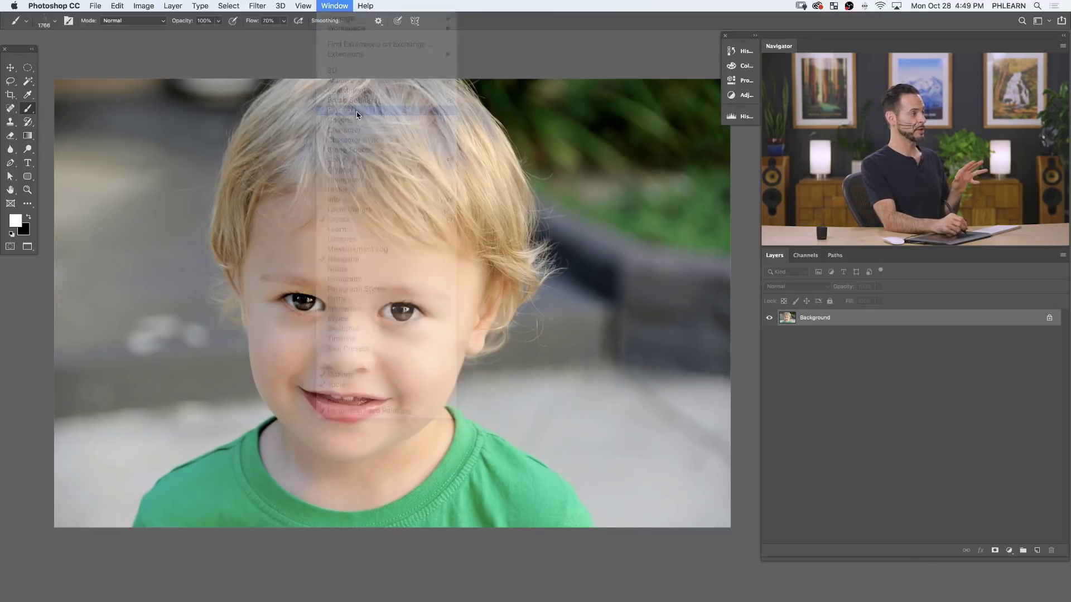
click(530, 187)
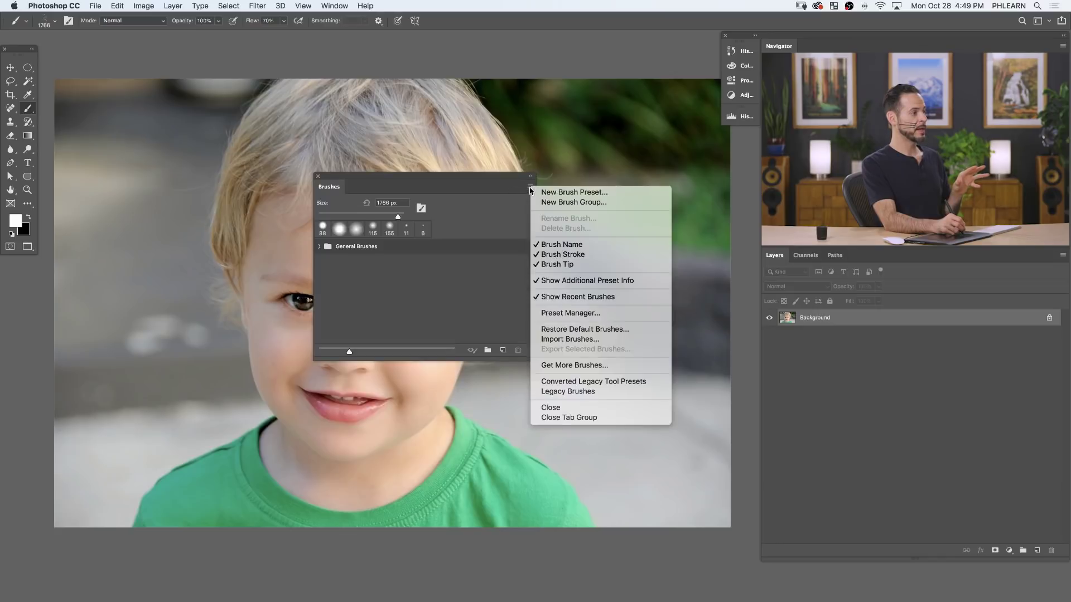
click(566, 338)
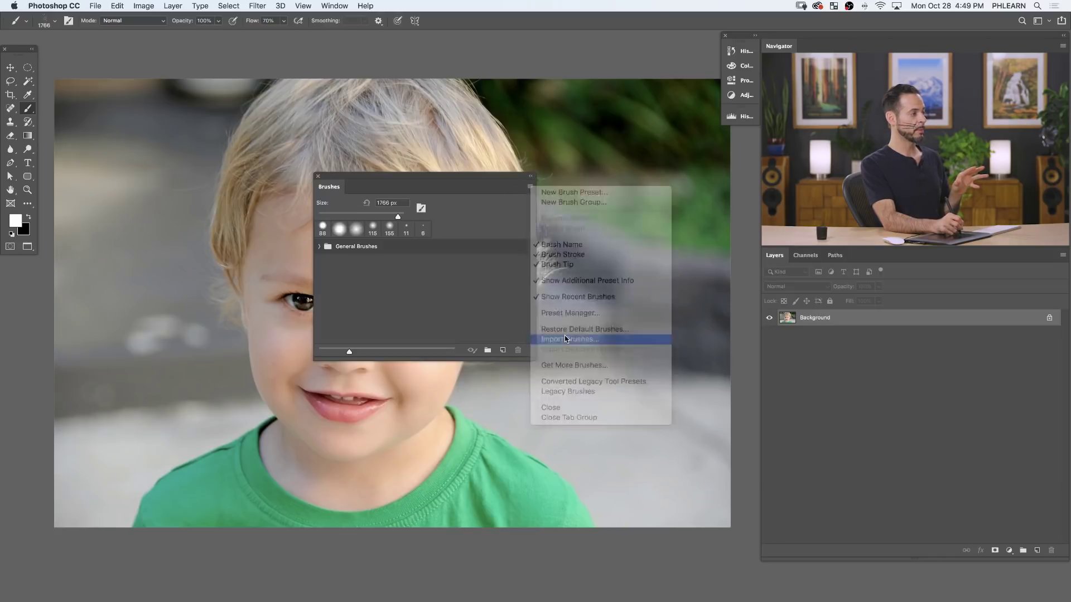
click(274, 144)
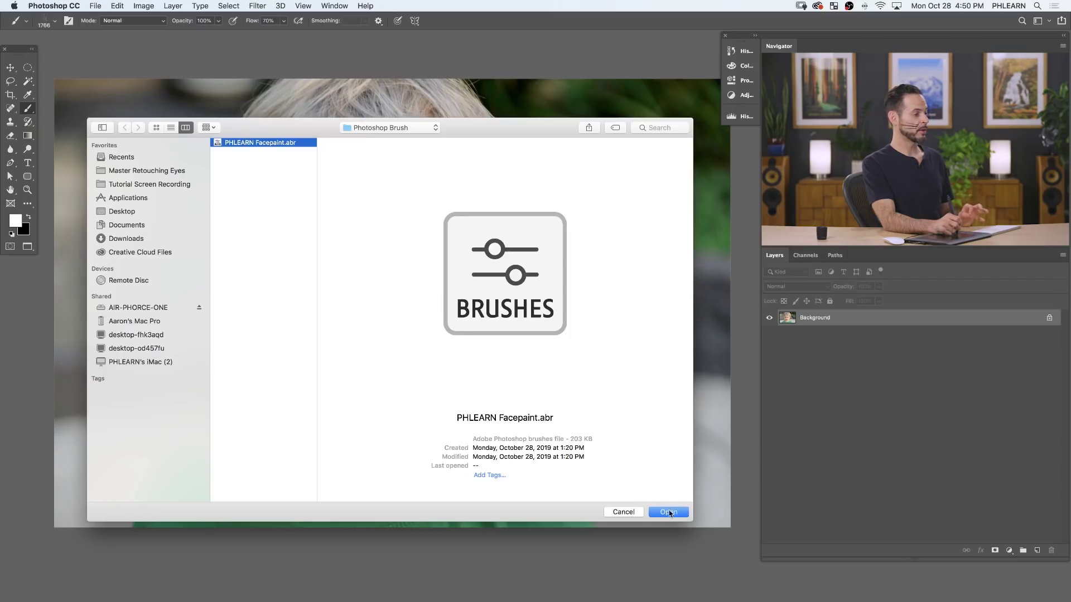
click(669, 512)
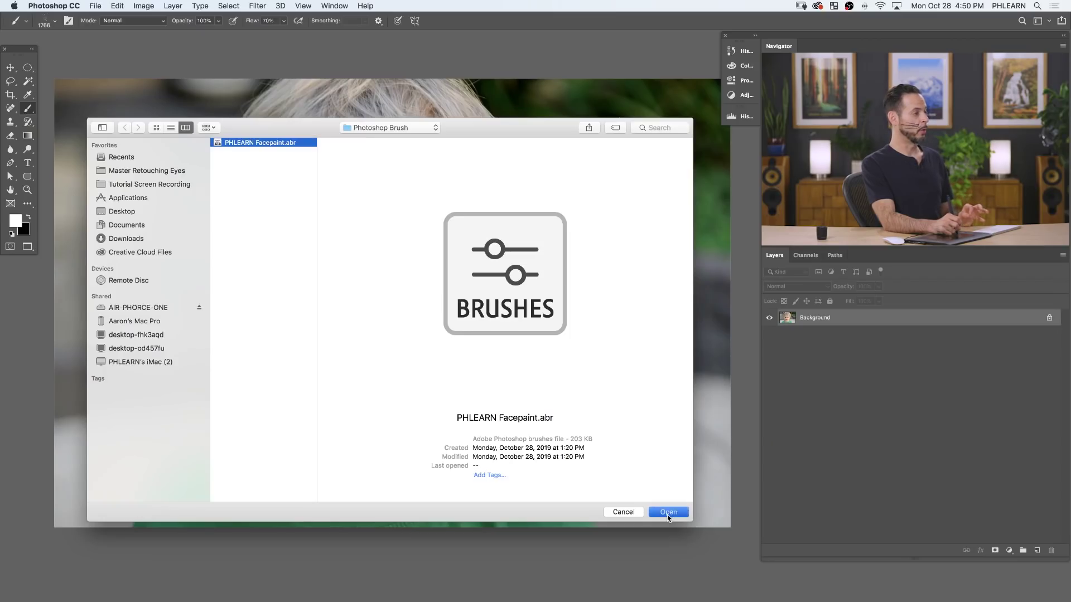
Choose the face paint brush from the imported PHLEARN Facepaint brush group.
click(329, 262)
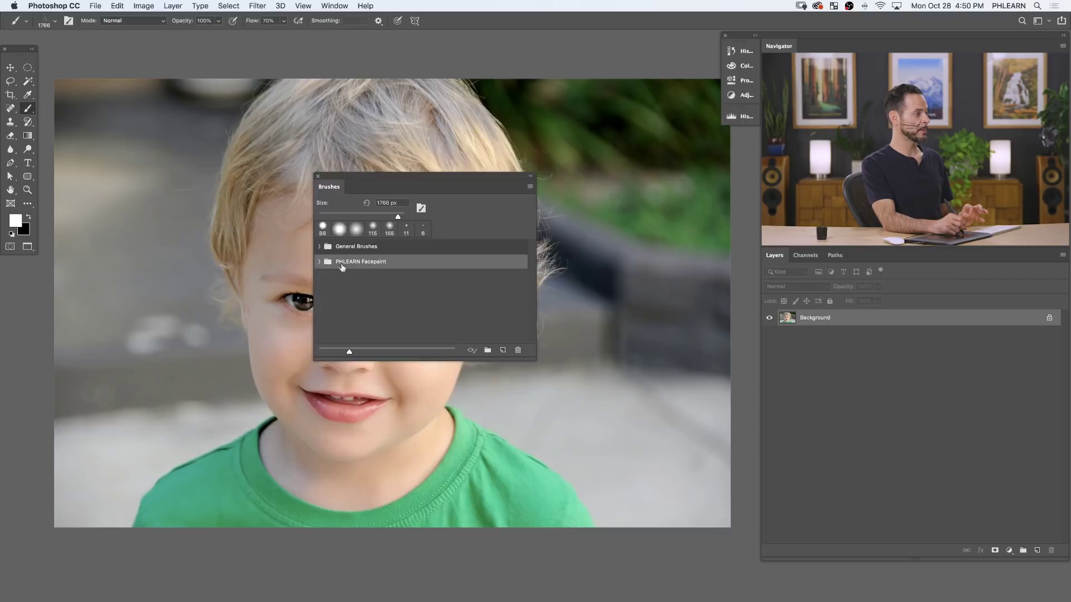
click(320, 261)
click(372, 284)
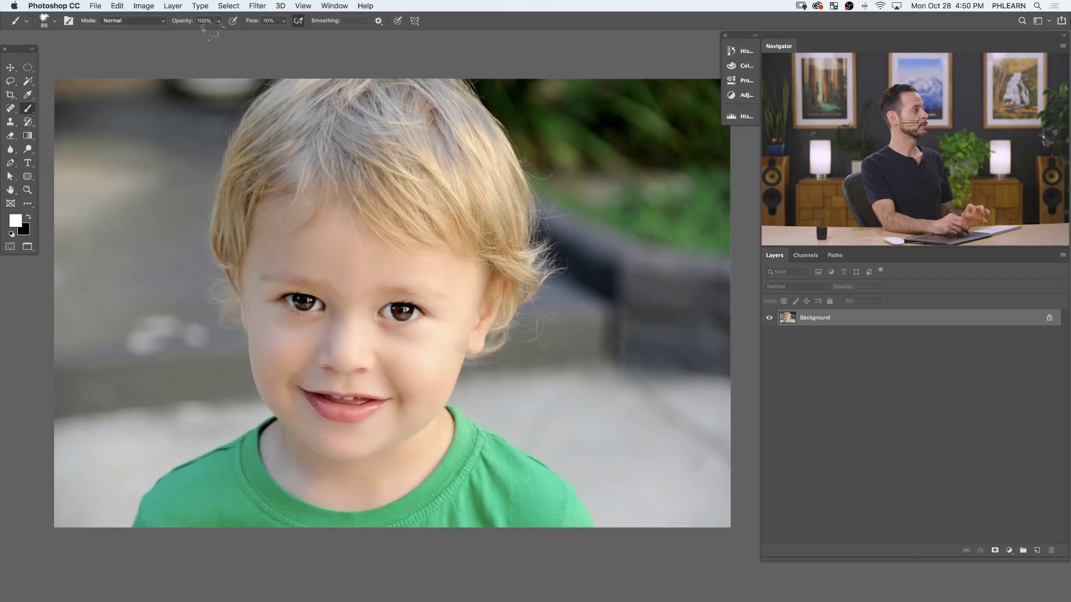
Add a Hue/Saturation adjustment layer above the Background layer.
click(171, 6)
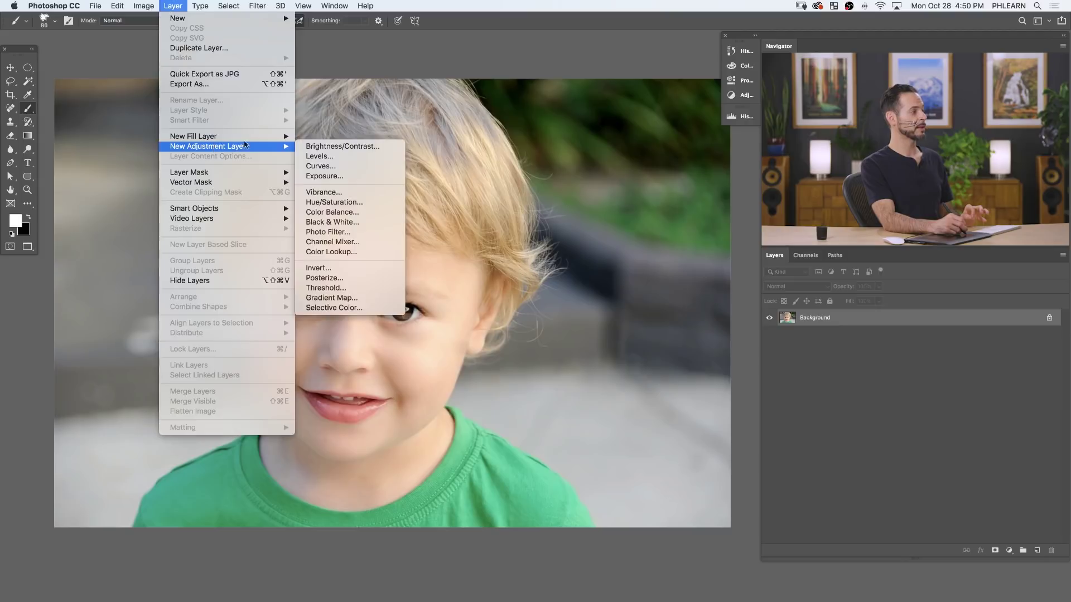
mouse_move(278, 146)
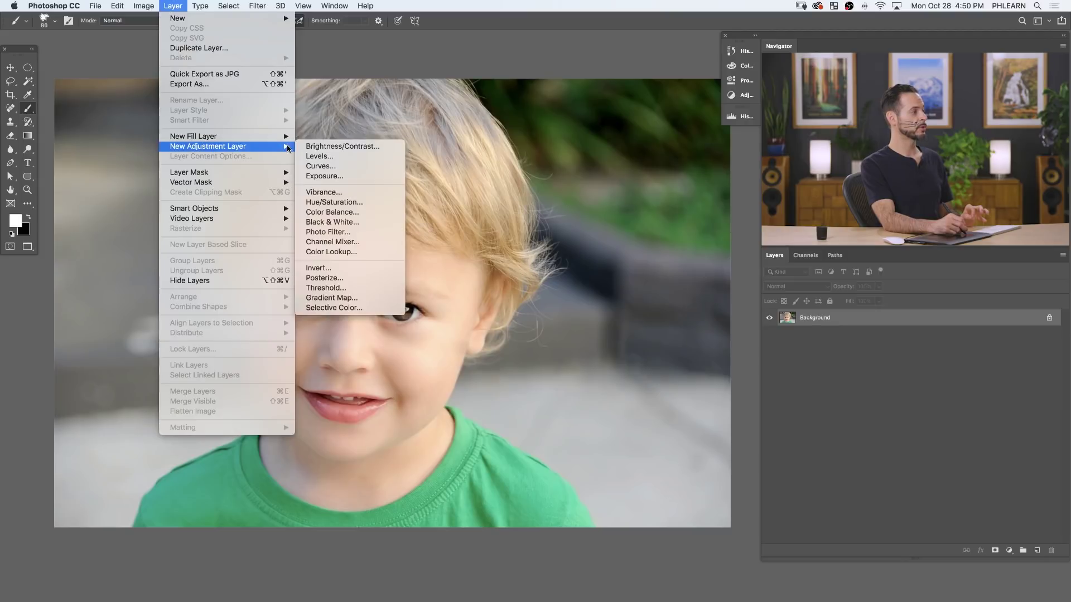
click(357, 204)
click(633, 273)
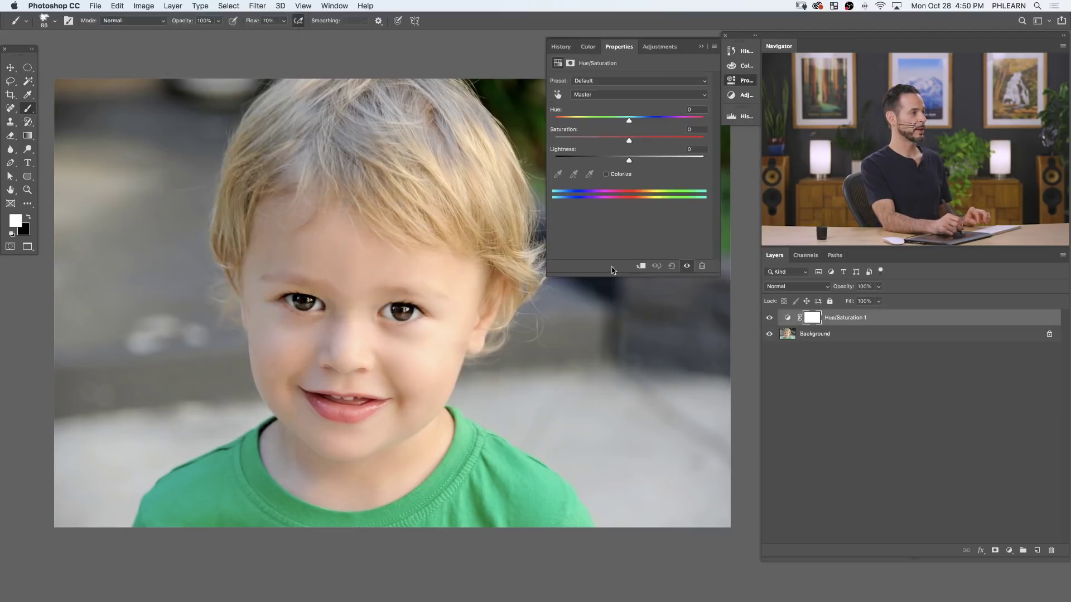
Colorize the adjustment with hue 189, saturation 49 and lightness -37, and invert its layer mask to black.
click(606, 175)
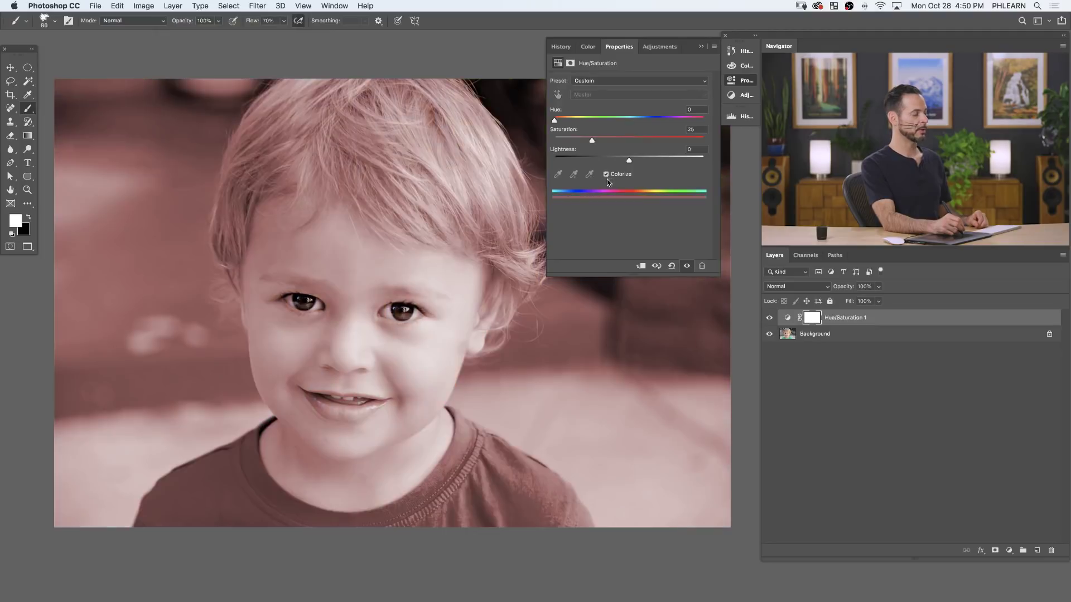
drag(621, 162, 609, 160)
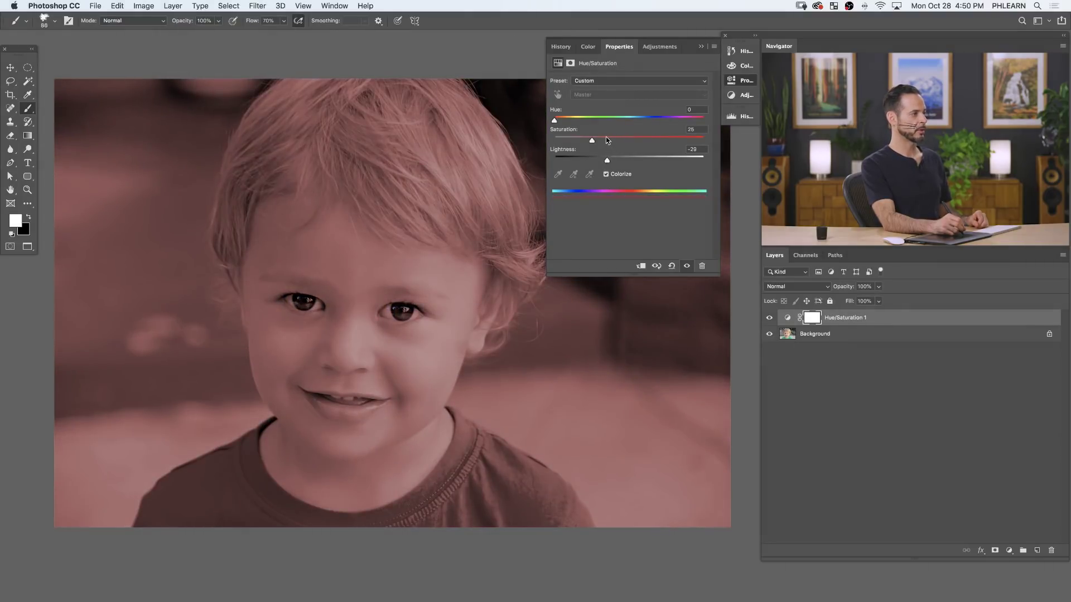
drag(579, 117, 611, 120)
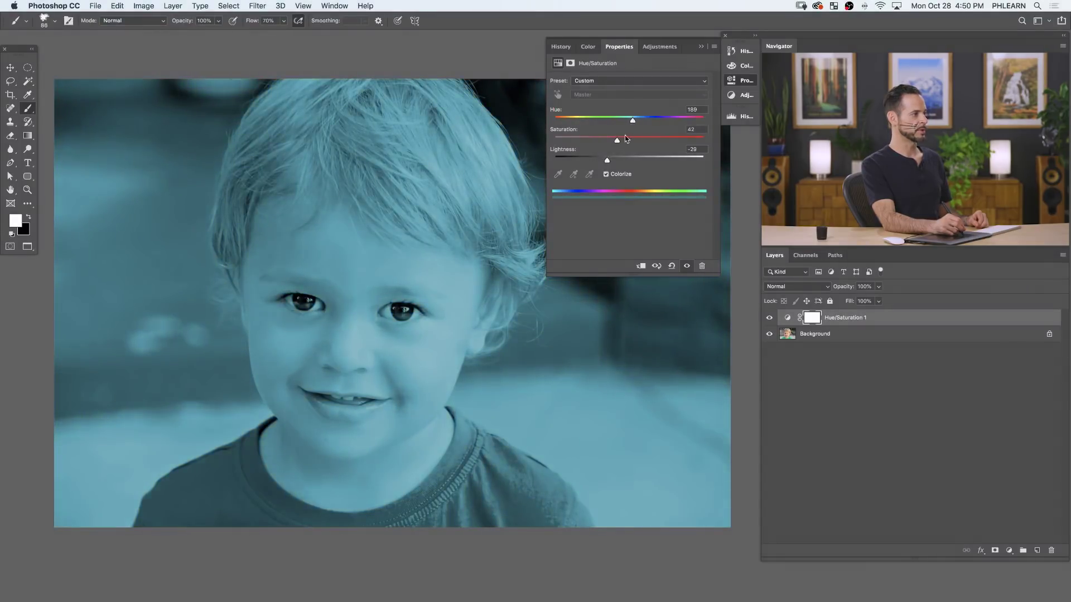
drag(632, 140, 602, 162)
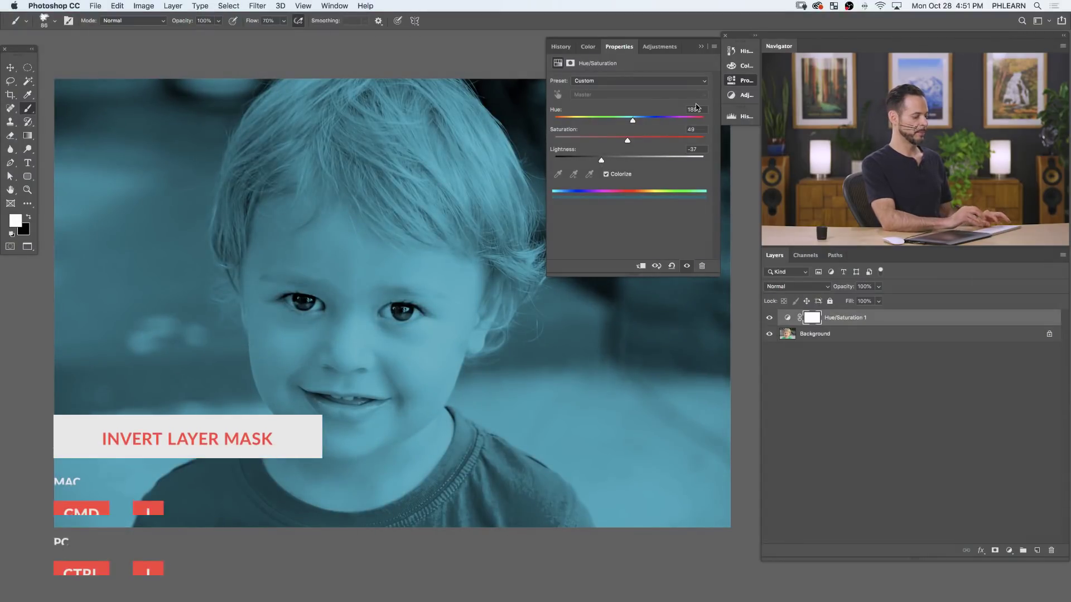
key(super+i)
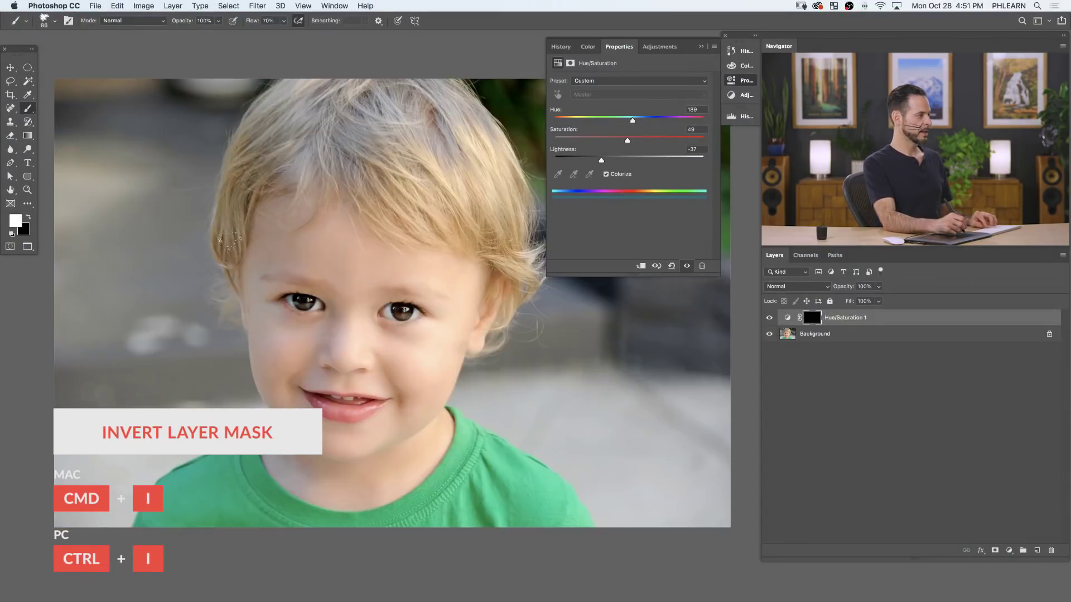
Reduce the brush size and paint white test strokes on the layer mask across the boy's forehead.
key(super+equal)
key(bracketleft)
key(bracketleft)
key(bracketleft)
key(bracketleft)
key(bracketleft)
key(bracketleft)
mouse_move(306, 260)
mouse_down()
mouse_move(430, 254)
mouse_move(452, 268)
mouse_up()
mouse_move(388, 260)
mouse_down()
mouse_move(470, 263)
mouse_move(367, 258)
mouse_move(391, 261)
mouse_up()
mouse_move(285, 255)
mouse_down()
mouse_move(337, 257)
mouse_move(224, 242)
mouse_move(263, 250)
mouse_up()
mouse_move(336, 236)
mouse_down()
mouse_move(370, 254)
mouse_move(302, 250)
mouse_move(510, 277)
mouse_move(434, 263)
mouse_move(502, 266)
mouse_move(372, 281)
mouse_move(371, 262)
mouse_move(397, 262)
mouse_move(377, 268)
mouse_up()
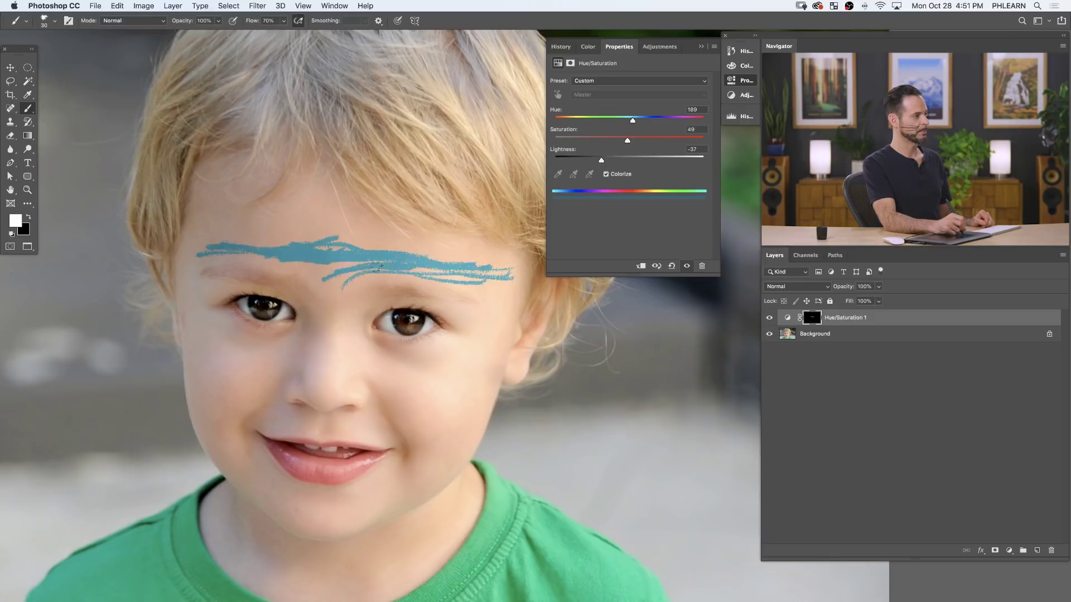
Recolor the Hue/Saturation adjustment to brown with hue 25, saturation 48 and lightness -33.
drag(634, 121, 673, 122)
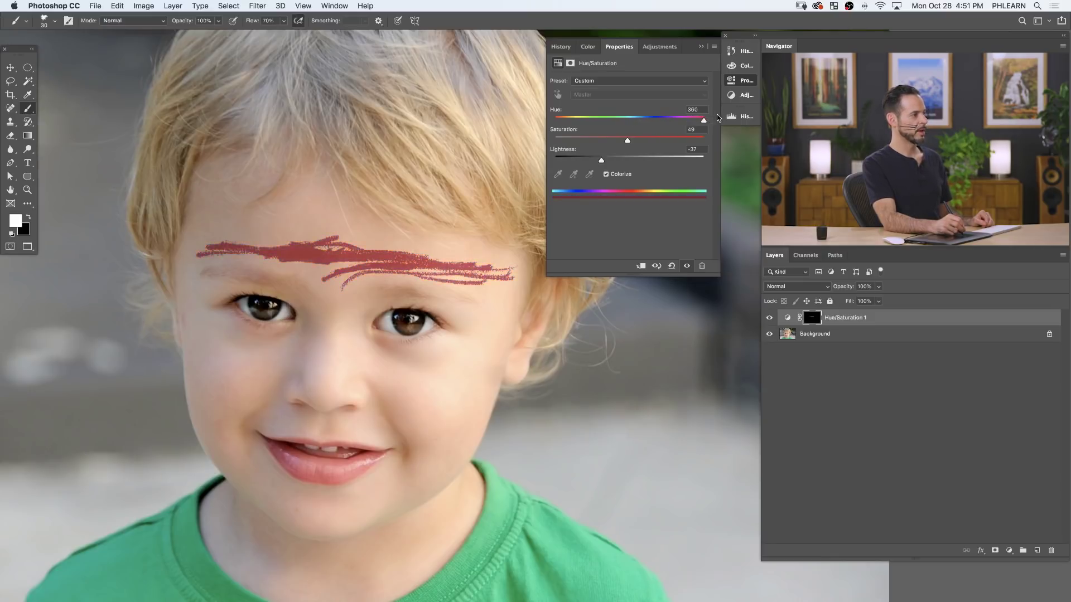
drag(596, 167, 607, 162)
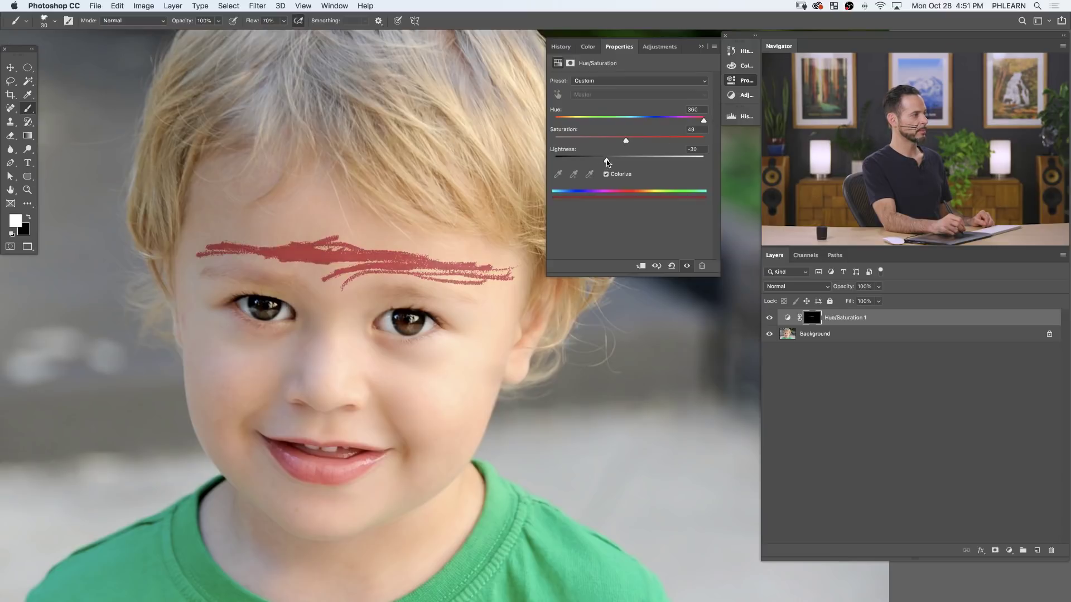
drag(671, 121, 574, 123)
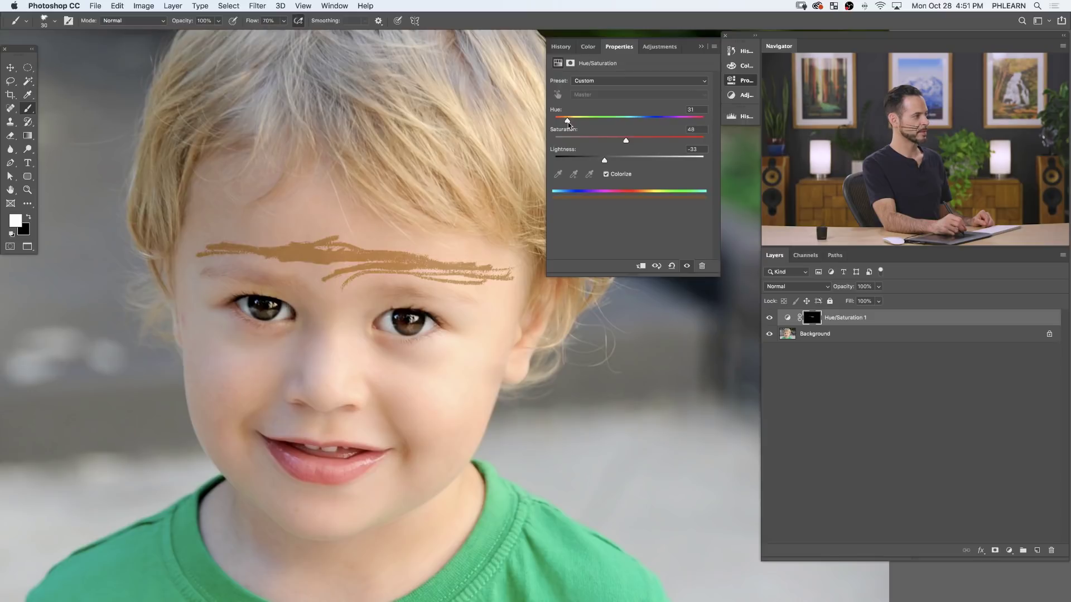
drag(566, 124, 564, 121)
Erase the test strokes on the forehead by painting black on the layer mask.
mouse_move(303, 301)
mouse_down()
mouse_move(311, 280)
mouse_move(319, 300)
mouse_move(300, 347)
mouse_up()
key(x)
mouse_move(356, 277)
mouse_down()
mouse_move(490, 275)
mouse_move(265, 253)
mouse_move(261, 241)
mouse_up()
mouse_move(328, 264)
mouse_down()
mouse_move(312, 287)
mouse_move(212, 245)
mouse_up()
key(x)
Paint a large brown oval patch around the boy's right eye, covering the brow area and leaving the eyeball clear.
mouse_move(310, 284)
mouse_down()
mouse_move(307, 262)
mouse_move(260, 234)
mouse_move(201, 248)
mouse_move(189, 279)
mouse_move(198, 320)
mouse_move(220, 363)
mouse_move(264, 382)
mouse_move(304, 331)
mouse_move(277, 377)
mouse_move(299, 341)
mouse_move(251, 367)
mouse_move(229, 362)
mouse_move(228, 350)
mouse_move(222, 363)
mouse_move(203, 327)
mouse_move(201, 272)
mouse_move(222, 247)
mouse_move(206, 260)
mouse_move(244, 246)
mouse_move(220, 249)
mouse_up()
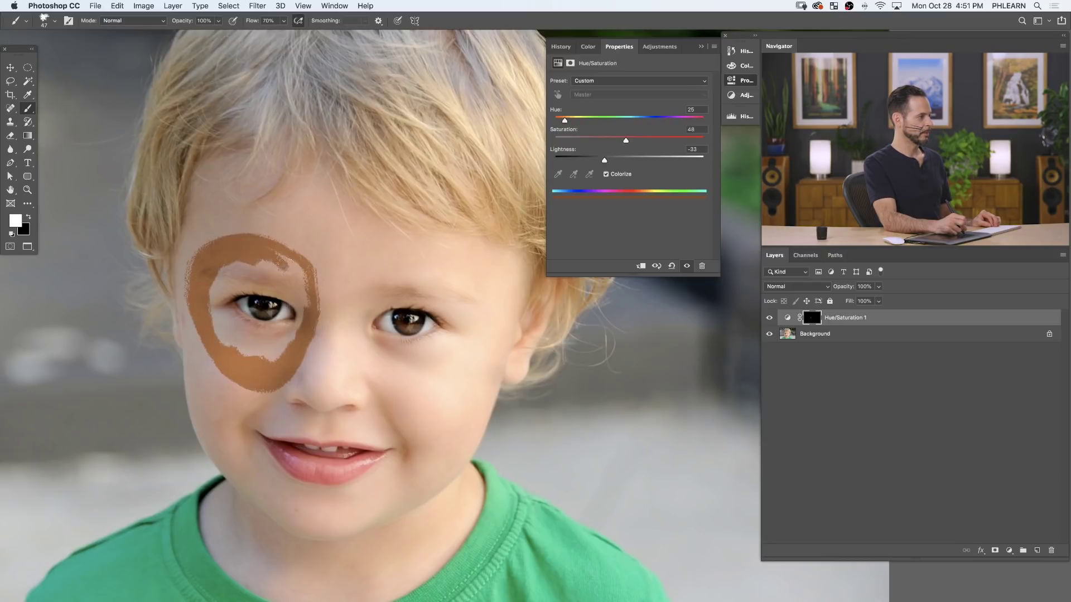
mouse_move(305, 288)
mouse_down()
mouse_move(302, 310)
mouse_move(275, 283)
mouse_move(290, 289)
mouse_move(240, 281)
mouse_move(223, 284)
mouse_move(245, 286)
mouse_move(219, 300)
mouse_move(213, 277)
mouse_up()
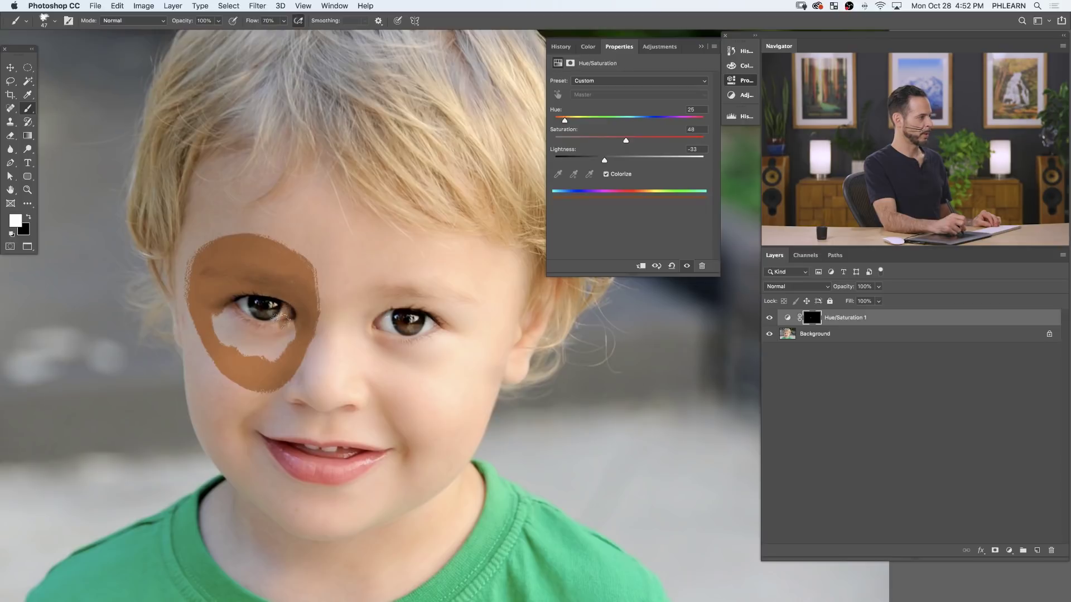
scroll(285, 313, up, 5)
mouse_move(320, 309)
mouse_down()
mouse_move(281, 330)
mouse_move(281, 306)
mouse_move(303, 287)
mouse_move(311, 295)
mouse_move(300, 279)
mouse_move(326, 298)
mouse_move(324, 284)
mouse_move(315, 335)
mouse_move(296, 334)
mouse_move(299, 324)
mouse_move(267, 314)
mouse_up()
key(x)
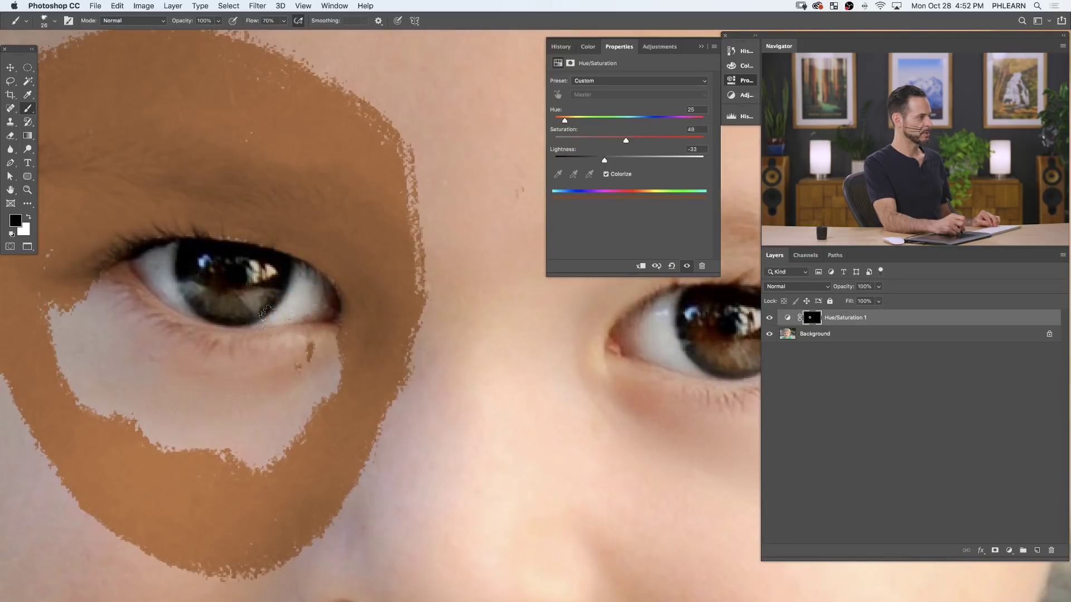
Fill the bare skin below the boy's right eye with brown face paint, enlarging the brush for the remaining gaps.
key(x)
mouse_move(83, 304)
mouse_down()
mouse_move(120, 288)
mouse_move(90, 264)
mouse_move(171, 343)
mouse_move(122, 302)
mouse_move(201, 349)
mouse_move(147, 314)
mouse_move(239, 346)
mouse_move(275, 336)
mouse_move(230, 343)
mouse_move(229, 354)
mouse_move(262, 345)
mouse_move(304, 385)
mouse_move(279, 452)
mouse_move(281, 379)
mouse_up()
key(x)
key(x)
scroll(279, 380, down, 2)
key(bracketright)
key(bracketright)
key(bracketright)
mouse_move(134, 379)
mouse_down()
mouse_move(120, 357)
mouse_move(190, 430)
mouse_move(251, 435)
mouse_move(270, 411)
mouse_move(218, 407)
mouse_up()
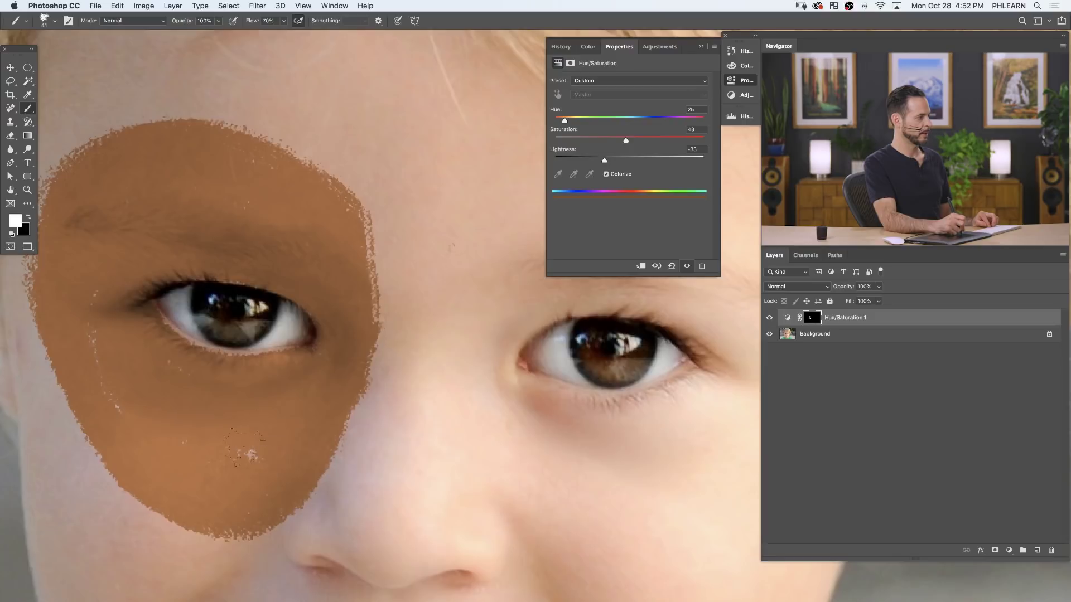
Paint a curved brown patch over the boy's left eyebrow and a small brown spot on each lower cheek.
scroll(235, 418, down, 5)
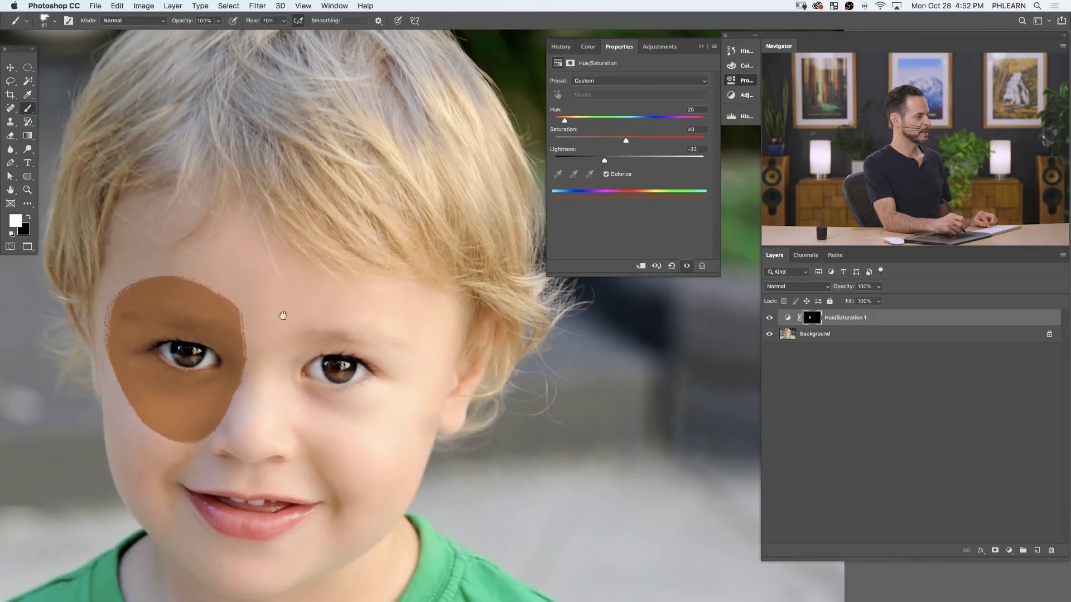
key(x)
key(x)
mouse_move(332, 310)
mouse_down()
mouse_move(403, 328)
mouse_move(408, 353)
mouse_move(332, 320)
mouse_move(361, 334)
mouse_move(338, 314)
mouse_move(399, 333)
mouse_up()
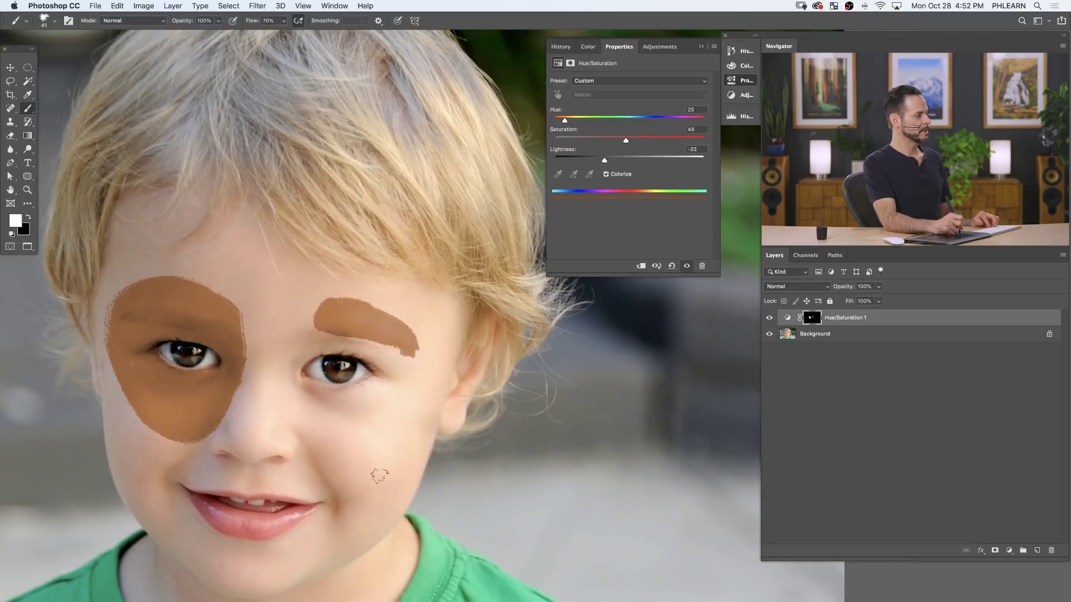
drag(374, 475, 407, 424)
mouse_move(184, 446)
mouse_down()
mouse_move(192, 449)
mouse_move(162, 424)
mouse_up()
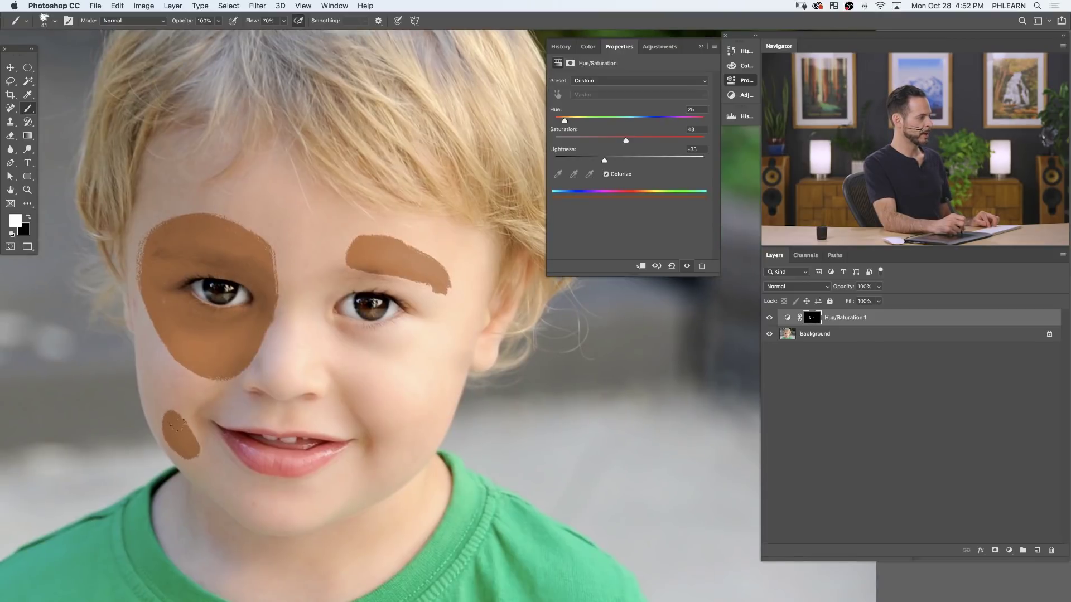
drag(418, 442, 395, 461)
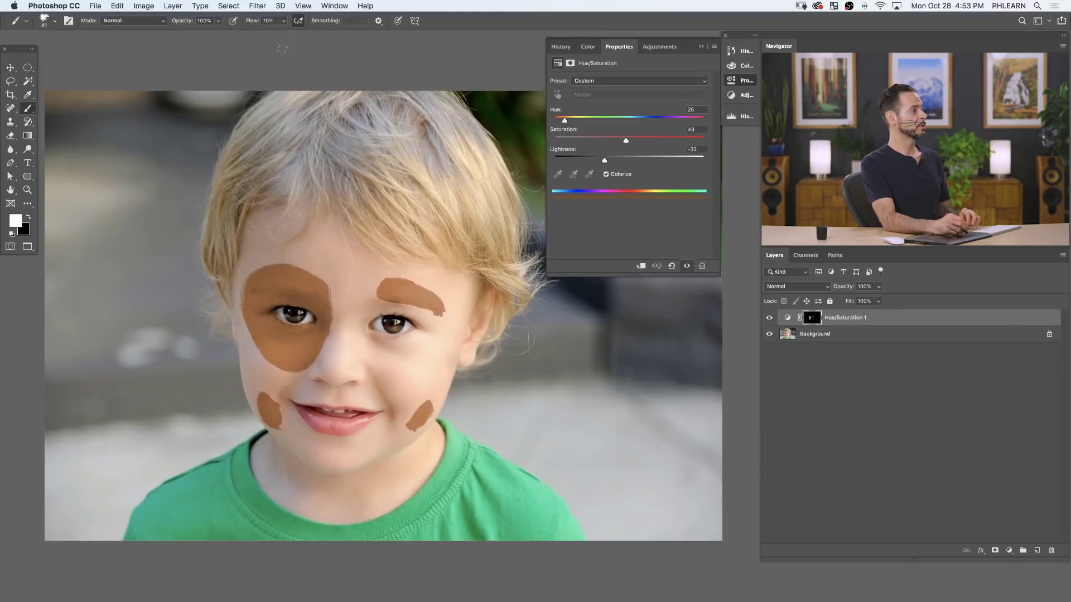
Add a second Hue/Saturation adjustment layer above the brown face paint layer.
click(174, 6)
mouse_move(215, 147)
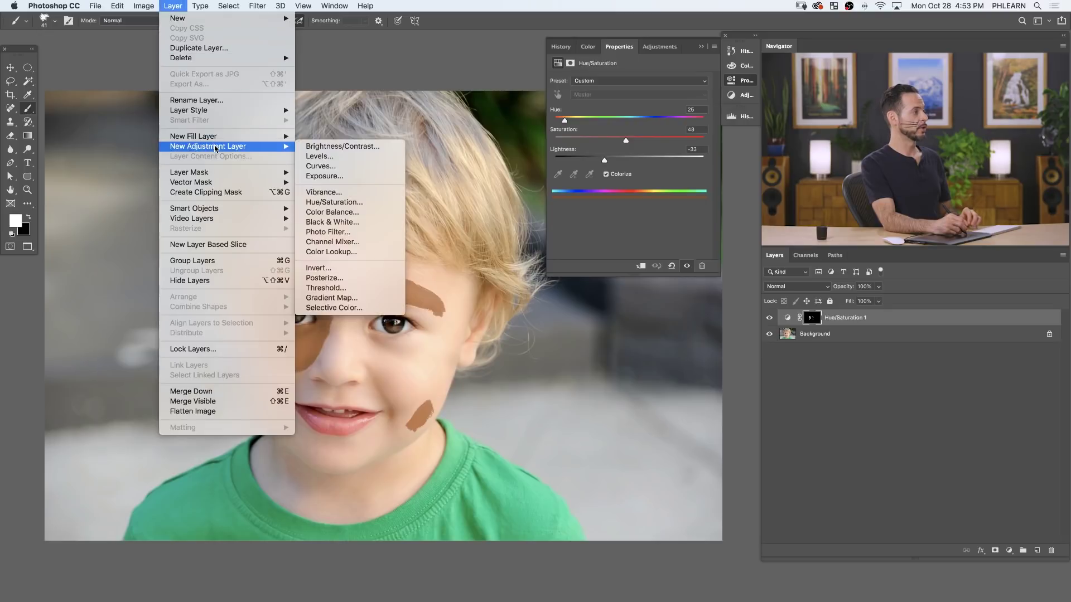
click(334, 202)
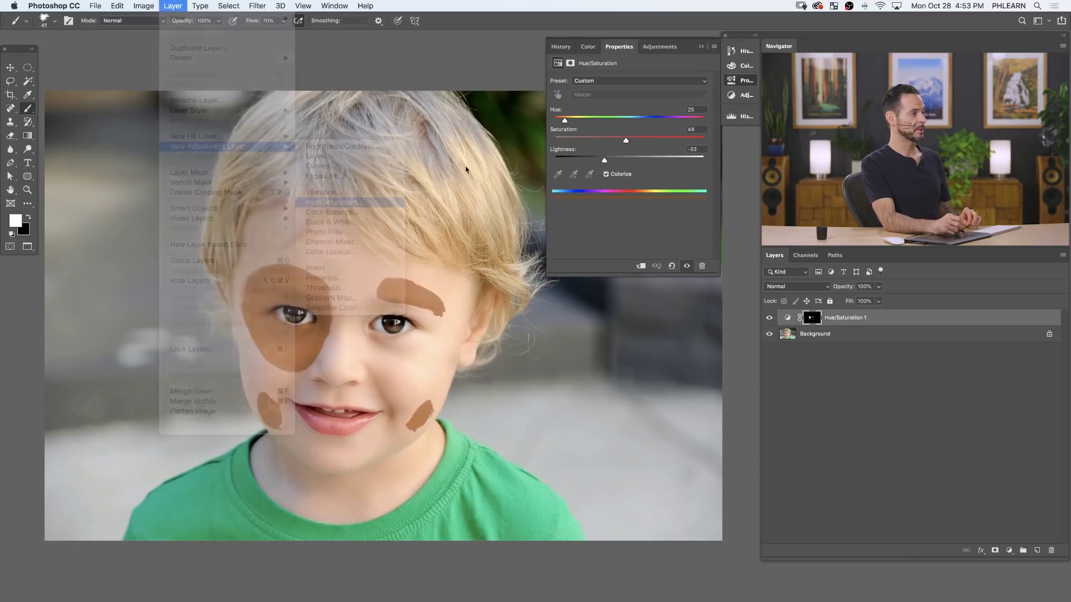
click(626, 274)
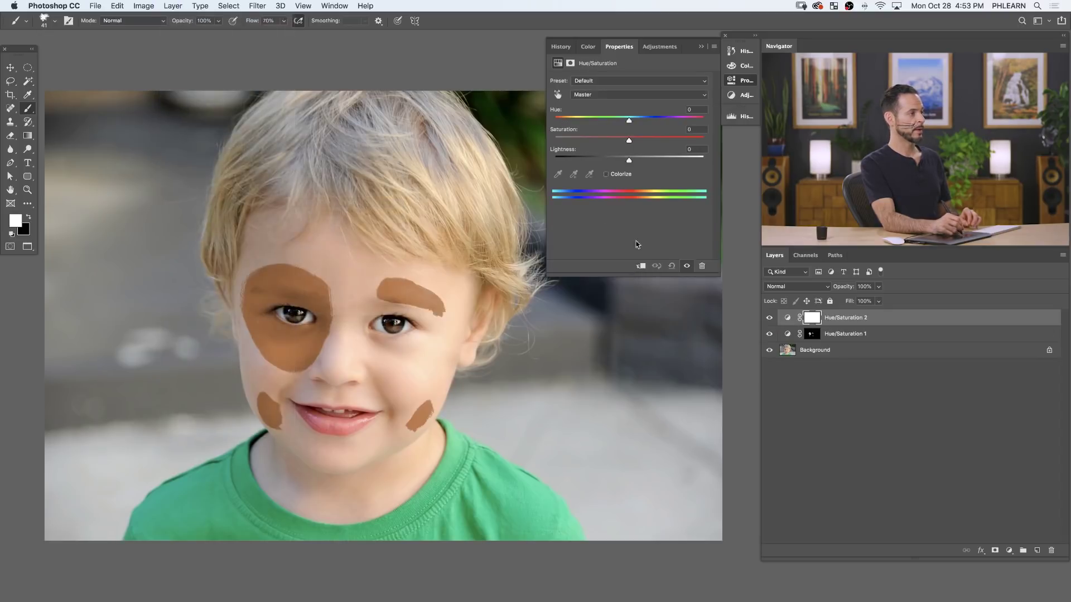
Colorize the second adjustment with hue 3, saturation 43 and lightness -27, and invert its layer mask to black.
click(607, 174)
click(618, 139)
drag(621, 160, 608, 160)
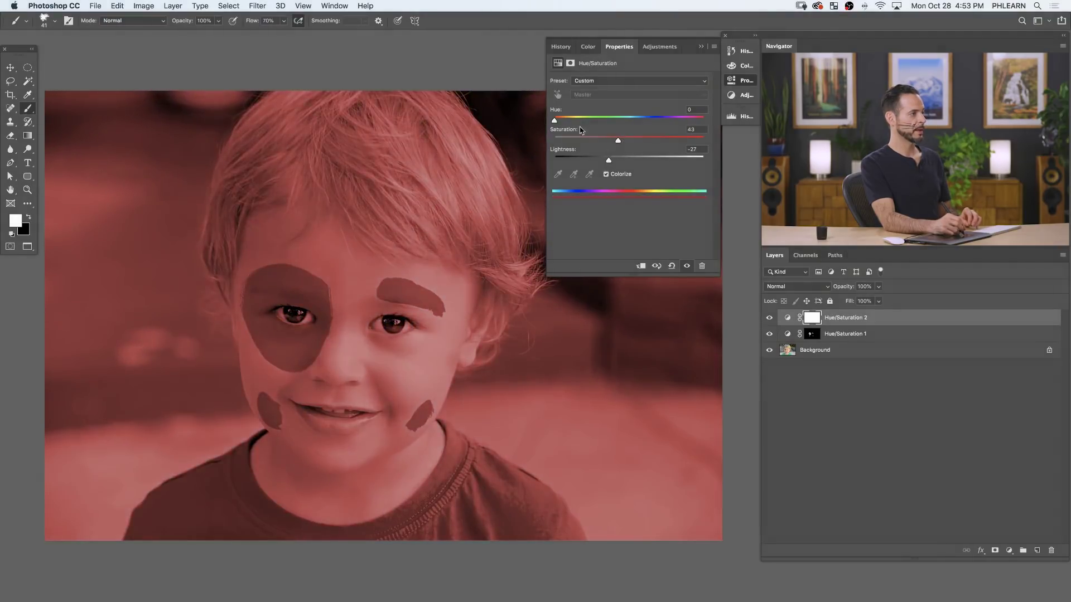
drag(558, 121, 555, 120)
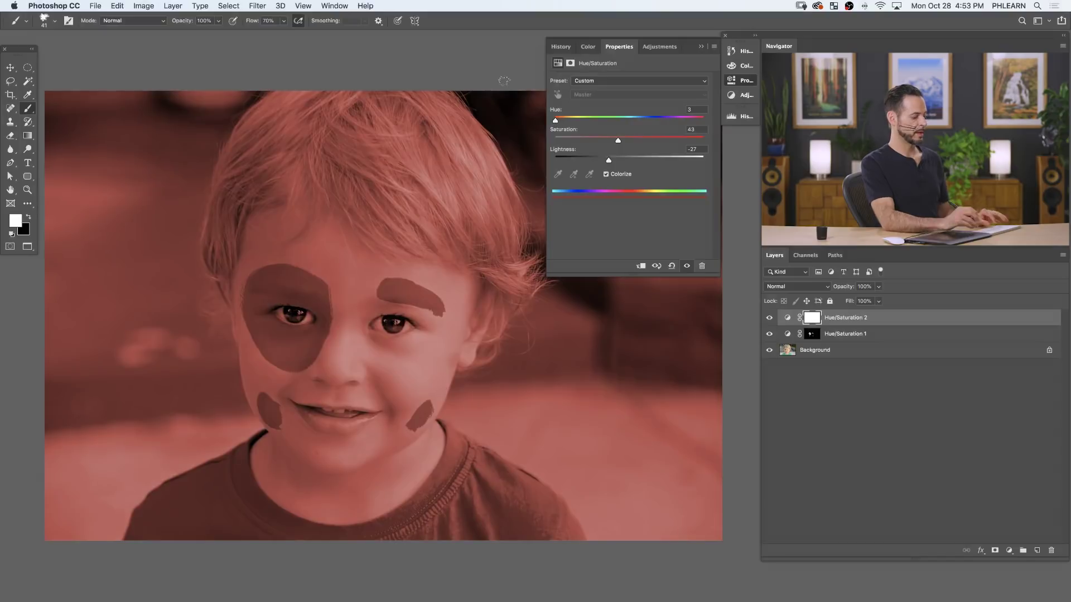
key(super+i)
Paint a red tongue shape on the mask, hanging from the lower lip toward the chin near the mouth's corner.
scroll(373, 402, up, 3)
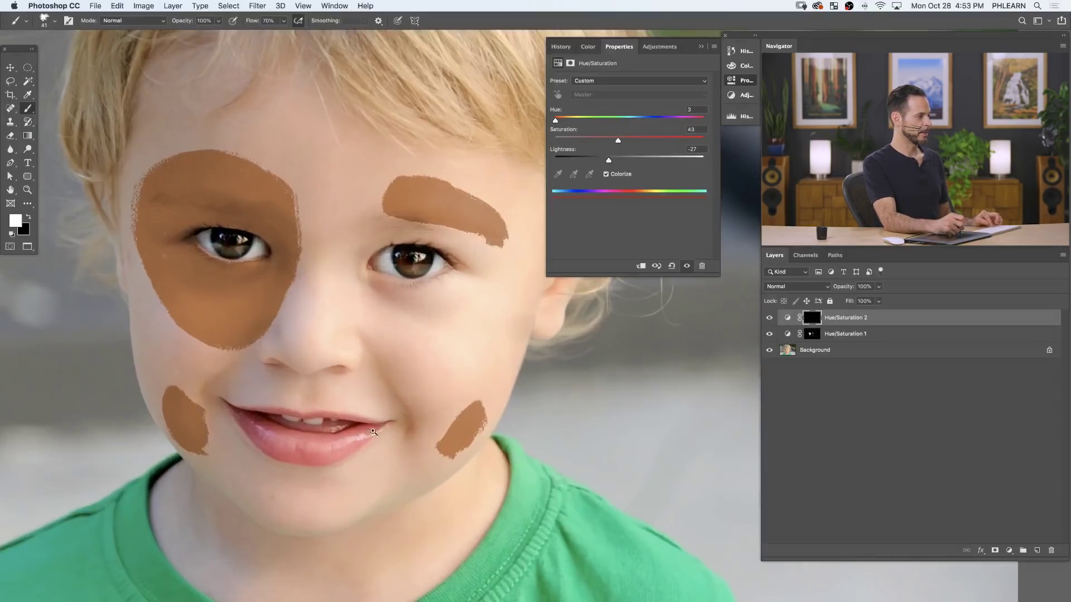
drag(349, 461, 352, 472)
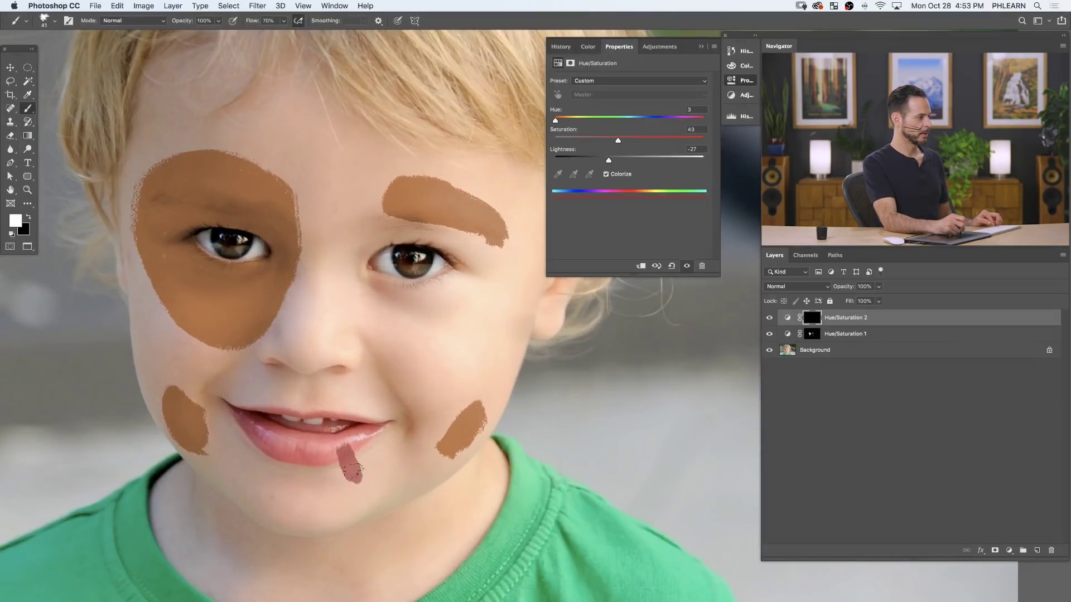
mouse_move(363, 429)
mouse_down()
mouse_move(391, 477)
mouse_move(377, 487)
mouse_move(348, 455)
mouse_move(365, 488)
mouse_move(386, 484)
mouse_move(370, 447)
mouse_move(370, 474)
mouse_up()
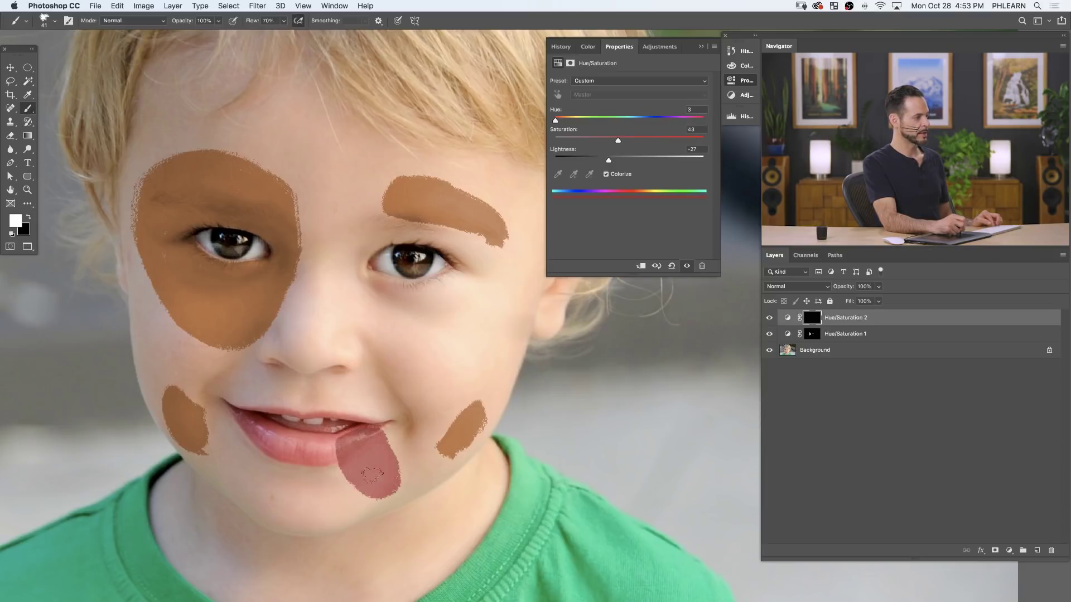
Set the red tongue's Hue/Saturation adjustment to hue 360 and saturation 63.
scroll(421, 432, down, 3)
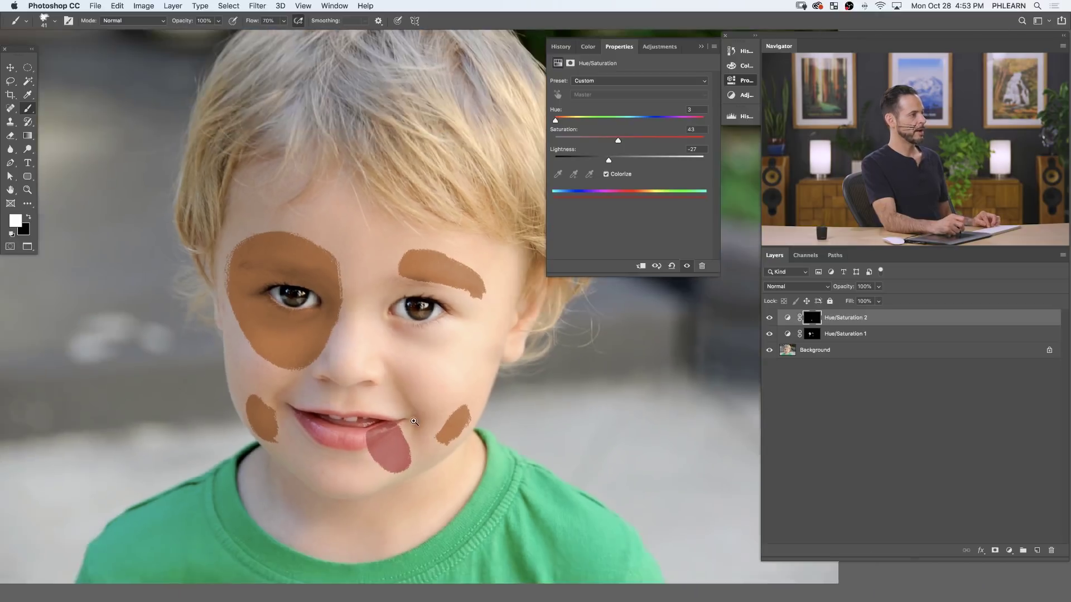
click(695, 118)
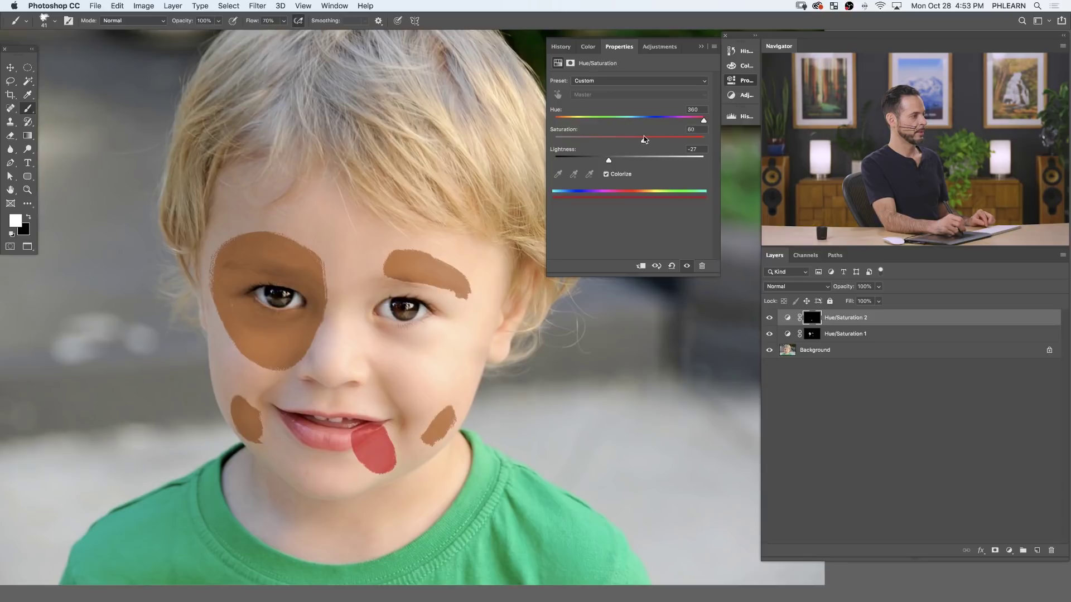
scroll(346, 382, up, 5)
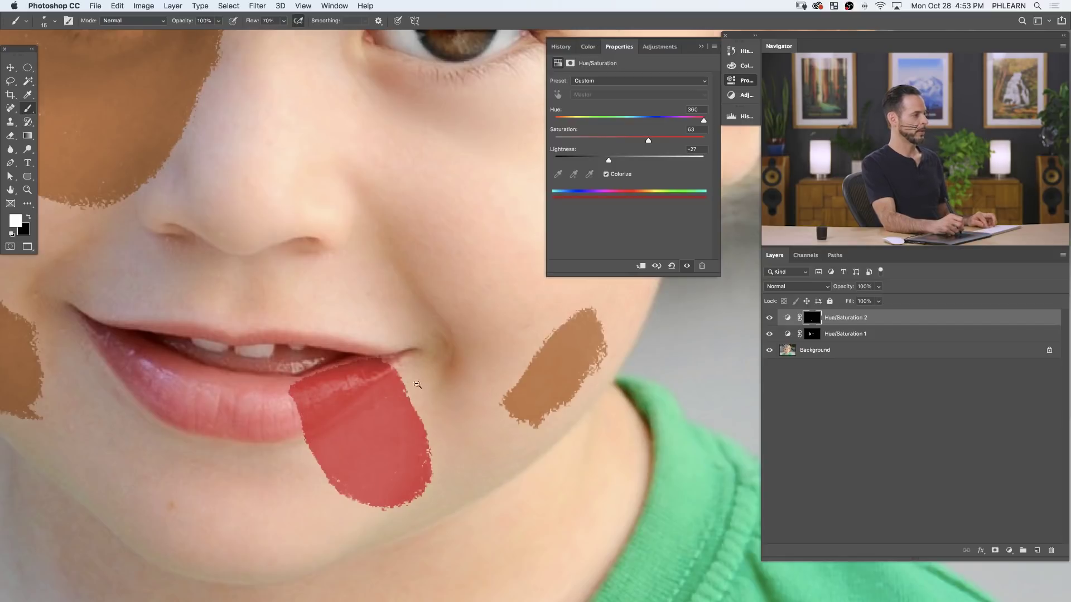
key(super+0)
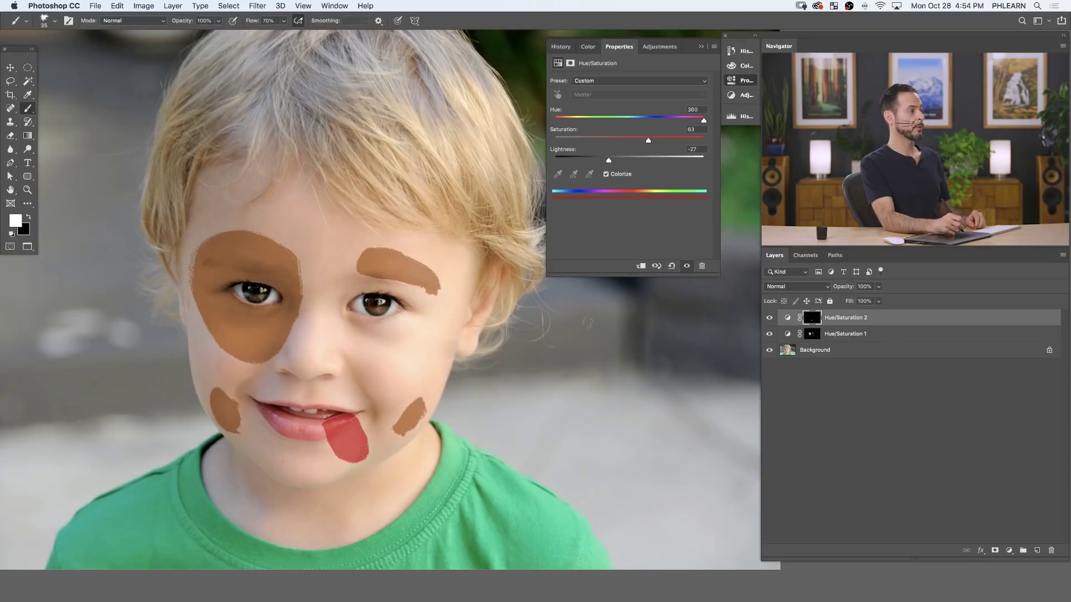
Add a third Hue/Saturation adjustment layer above the red tongue adjustment.
click(172, 6)
mouse_move(194, 148)
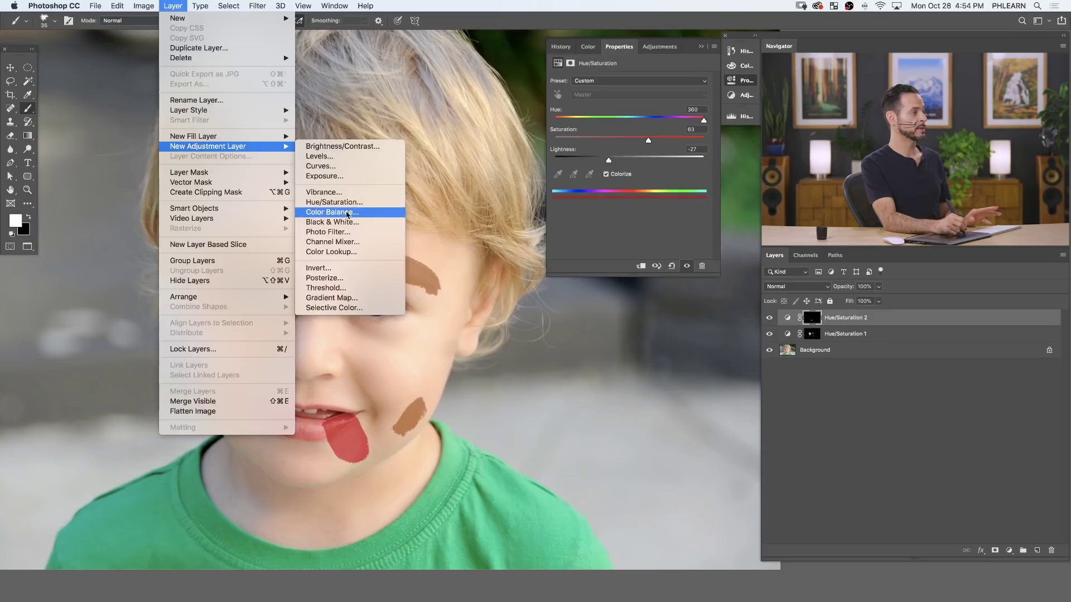
click(346, 202)
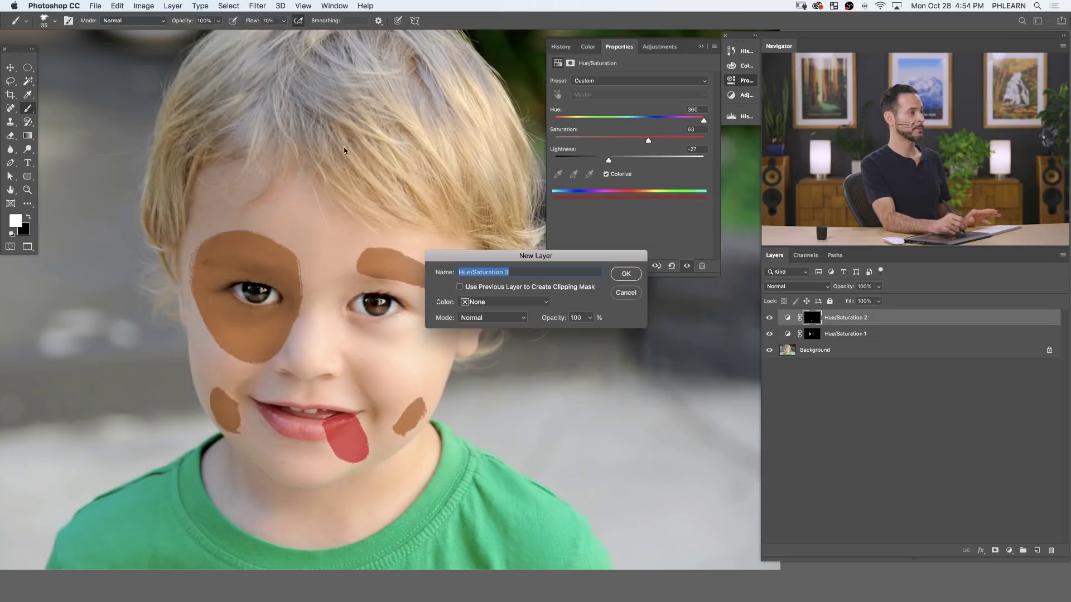
click(622, 276)
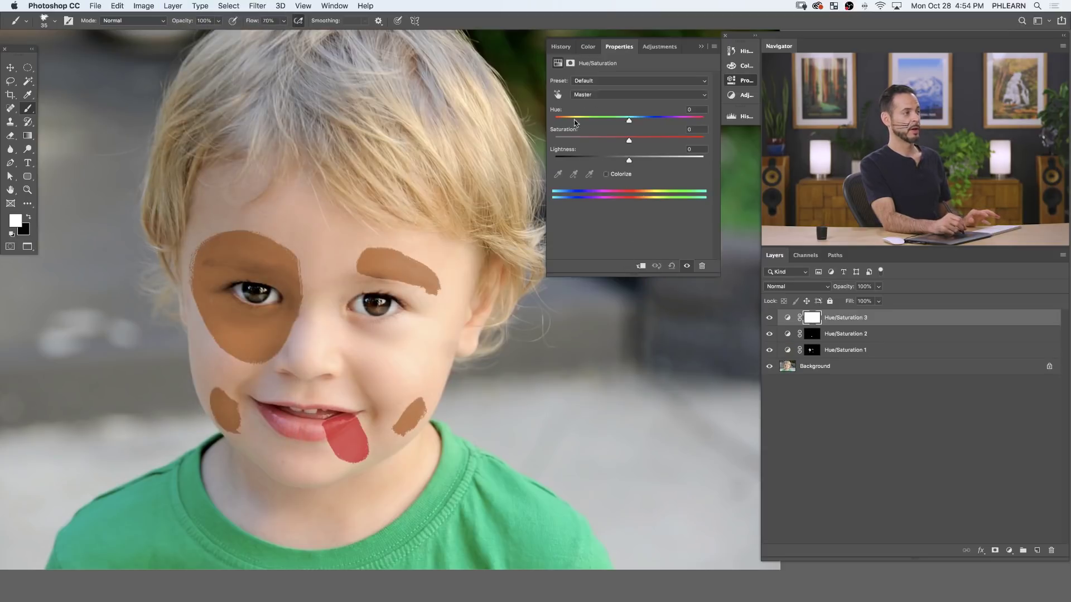
Target the Reds range of the new adjustment, sample the boy's skin tone, and raise the lightness to its maximum.
click(584, 94)
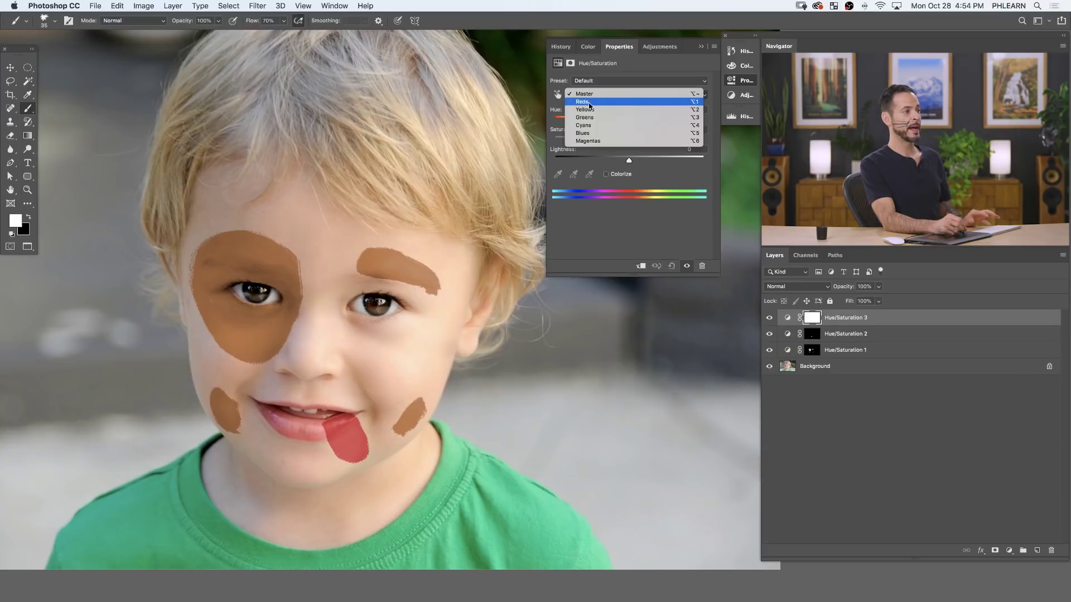
click(586, 102)
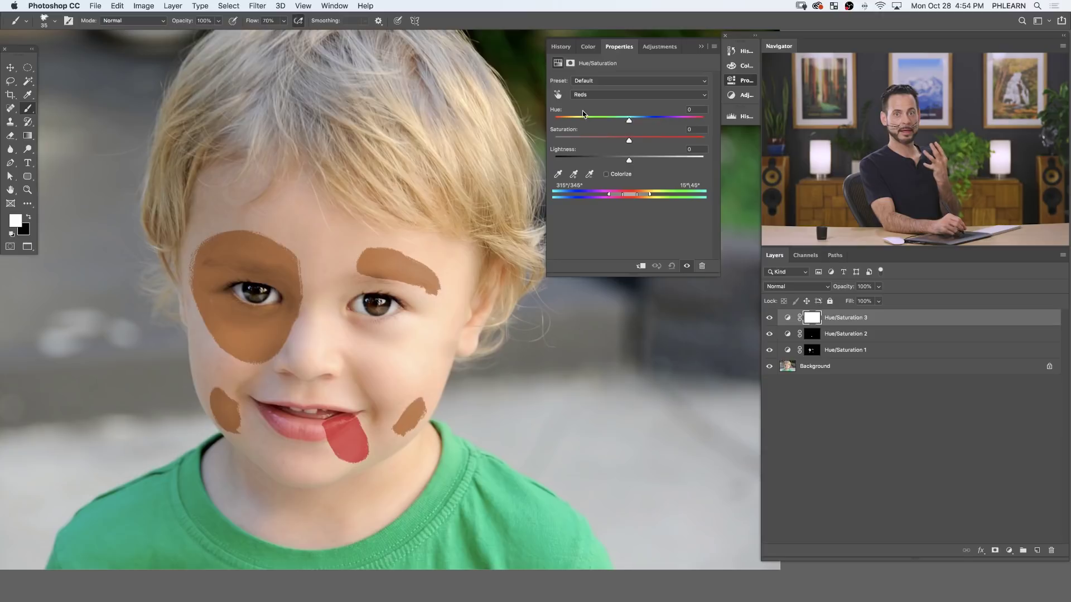
click(558, 175)
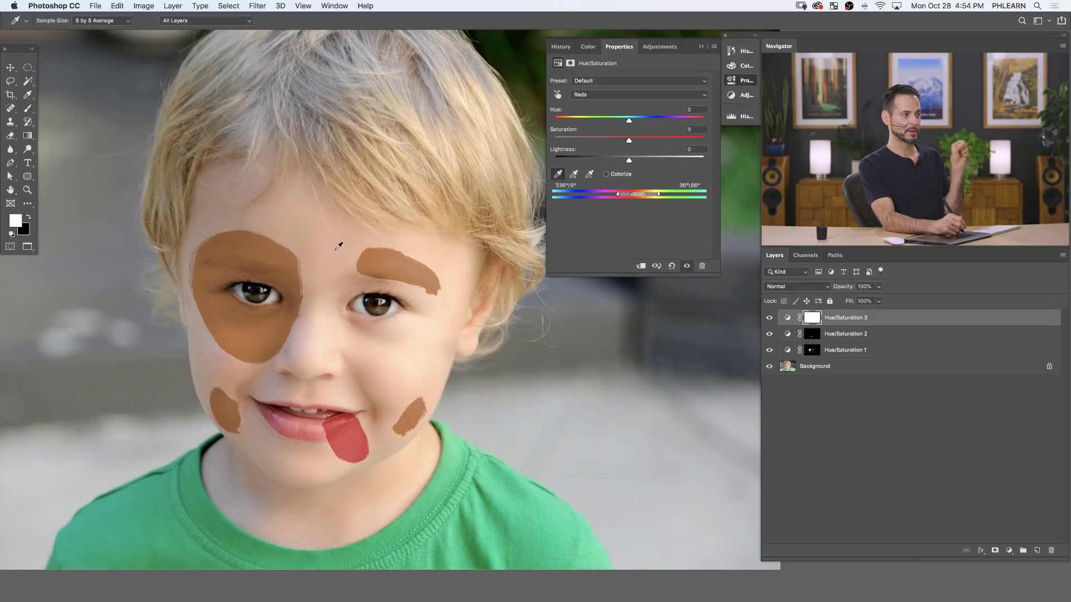
drag(631, 161, 715, 161)
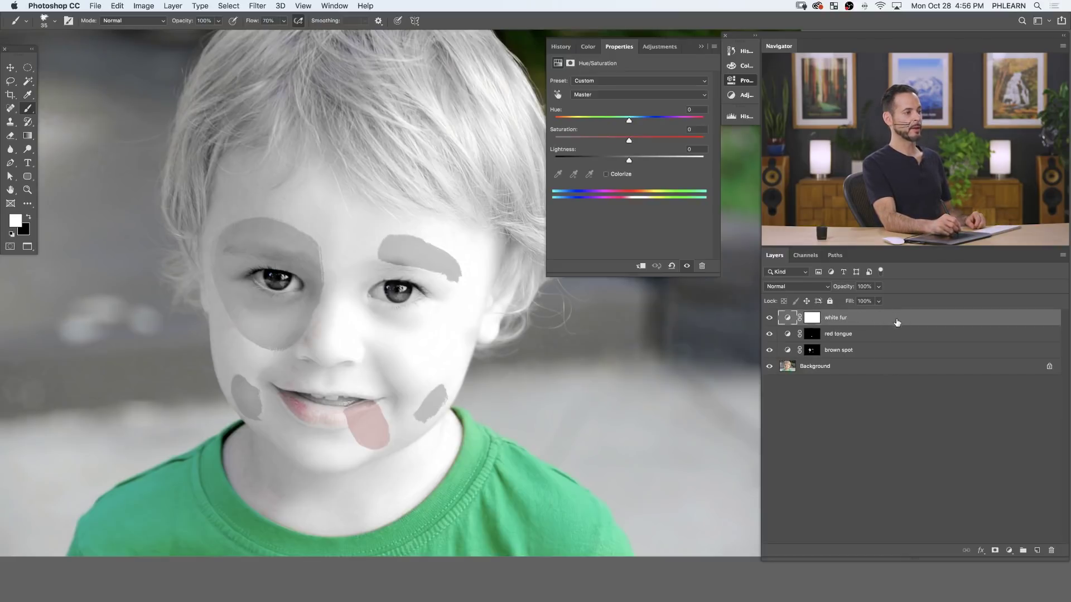
Split the white fur layer's Underlying Layer black Blend If slider to 0 / 188.
double_click(897, 323)
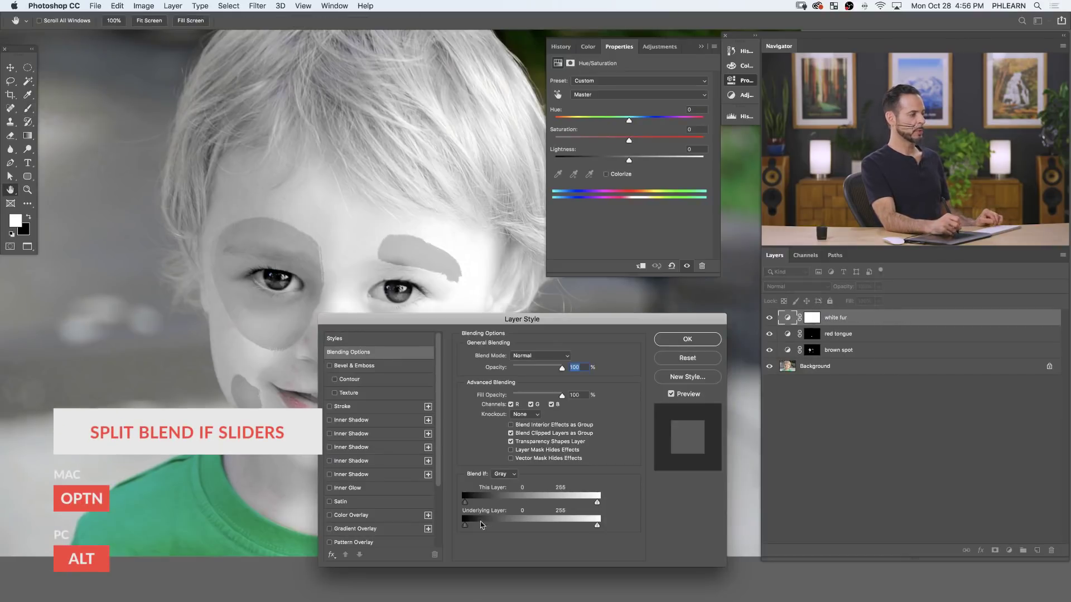
drag(488, 525, 553, 523)
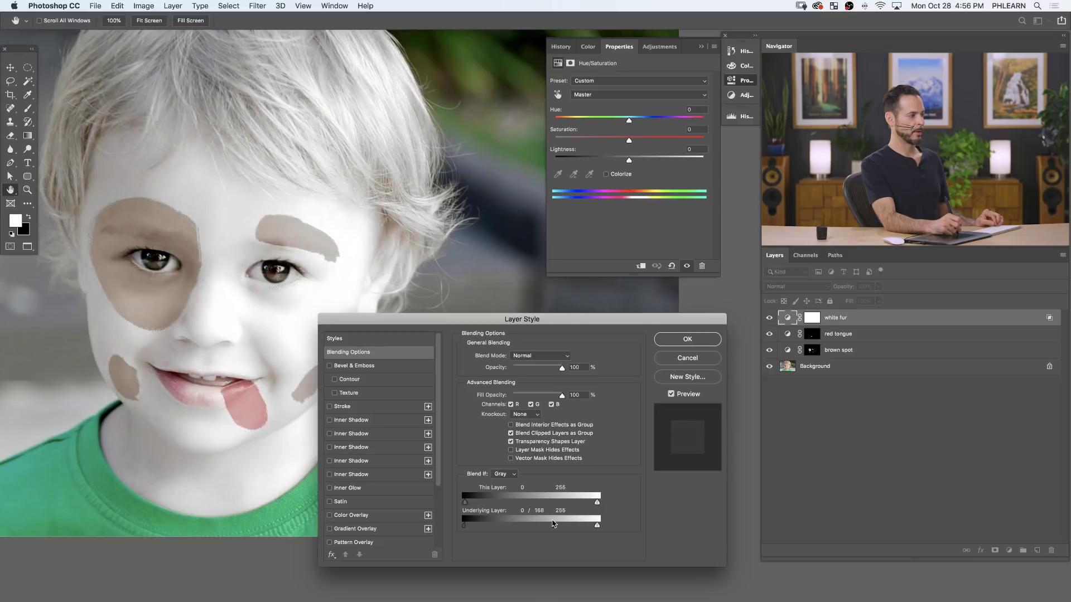
click(687, 339)
Invert the white fur layer's mask to black, with the Brush tool active.
key(b)
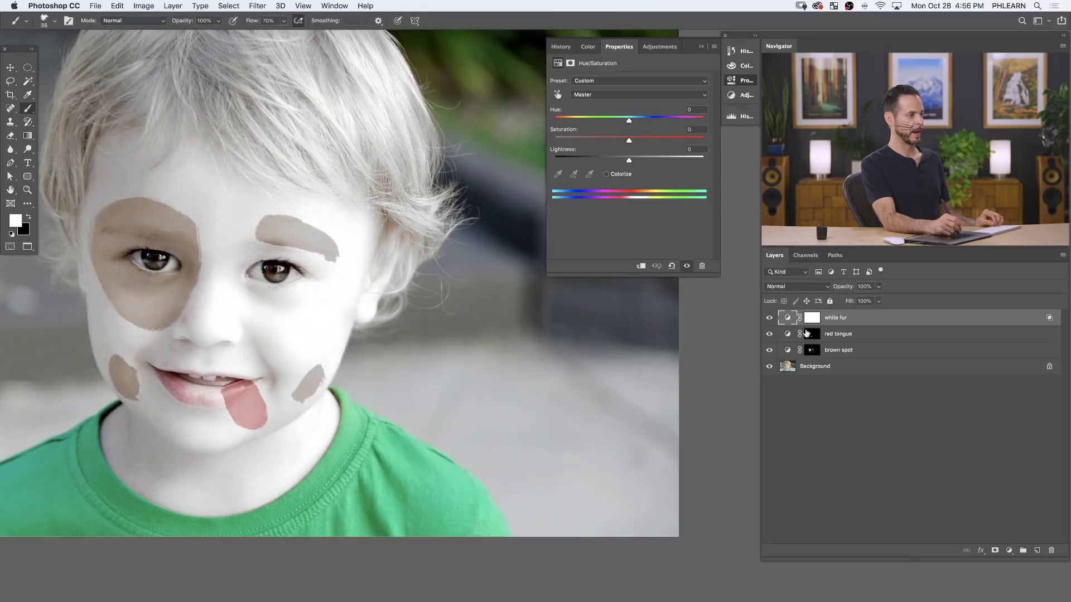
scroll(614, 368, left, 4)
click(811, 319)
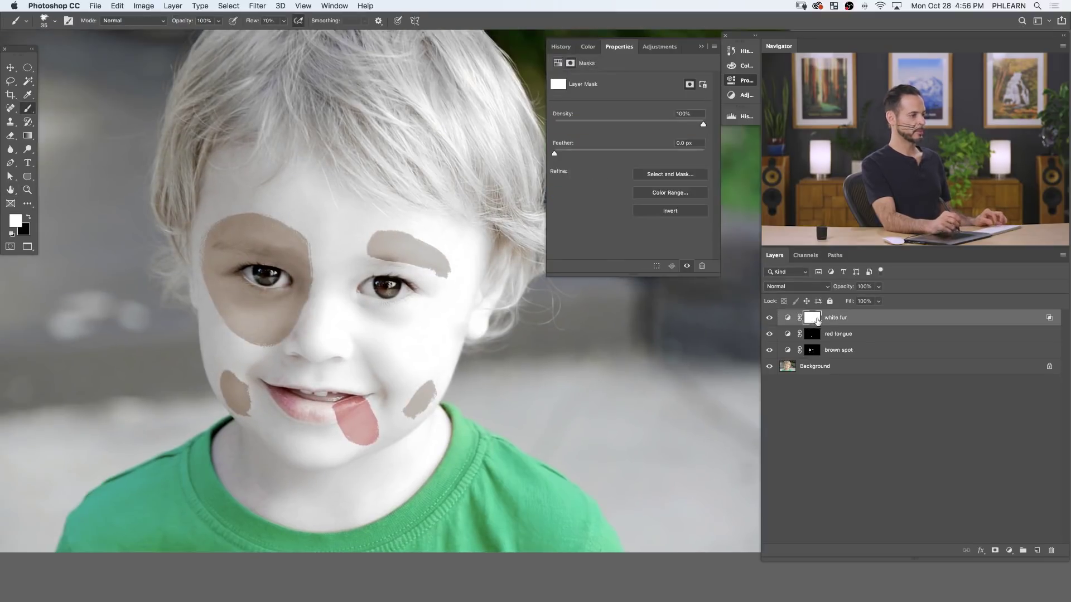
key(super+i)
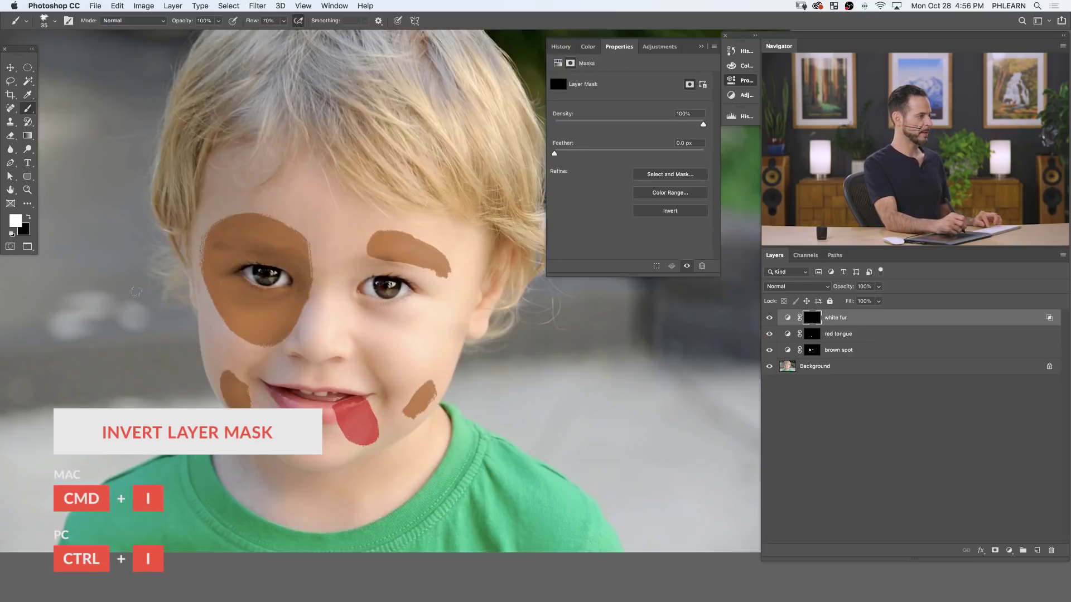
Paint white fur on the mask over the nose and along the lower and outer edges of the large brown eye patch.
key(super+equal)
mouse_move(317, 296)
mouse_down()
mouse_move(318, 341)
mouse_move(304, 301)
mouse_move(262, 351)
mouse_move(230, 369)
mouse_move(167, 362)
mouse_move(149, 323)
mouse_up()
key(bracketleft)
key(bracketleft)
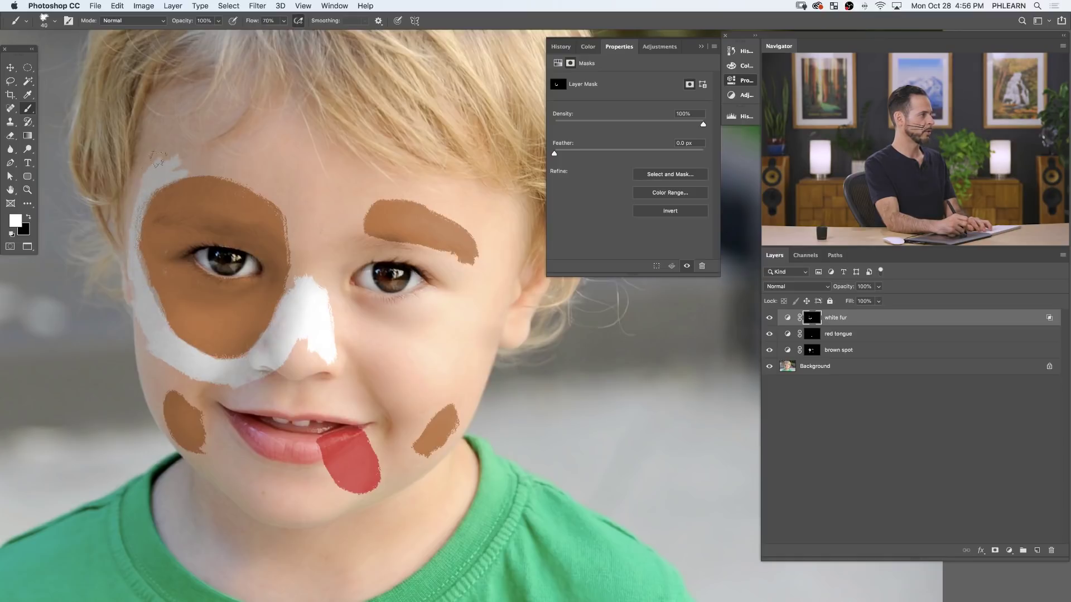
Paint white fur across the forehead, nose bridge and around the brown eyebrow patch, and trim the jagged peaks at its upper edge.
mouse_move(172, 169)
mouse_down()
mouse_move(281, 193)
mouse_move(256, 178)
mouse_move(290, 202)
mouse_move(297, 241)
mouse_up()
mouse_move(287, 291)
mouse_down()
mouse_move(329, 234)
mouse_move(356, 232)
mouse_move(368, 197)
mouse_move(407, 188)
mouse_up()
mouse_move(459, 210)
mouse_down()
mouse_move(488, 236)
mouse_move(485, 247)
mouse_move(481, 237)
mouse_move(493, 248)
mouse_move(504, 228)
mouse_move(478, 364)
mouse_move(491, 272)
mouse_move(476, 281)
mouse_move(462, 267)
mouse_move(477, 269)
mouse_move(448, 257)
mouse_move(359, 240)
mouse_move(317, 283)
mouse_move(304, 266)
mouse_move(328, 238)
mouse_move(331, 188)
mouse_move(331, 203)
mouse_move(374, 182)
mouse_move(360, 177)
mouse_move(349, 199)
mouse_move(329, 193)
mouse_move(299, 152)
mouse_move(313, 147)
mouse_move(302, 165)
mouse_move(303, 148)
mouse_move(258, 167)
mouse_up()
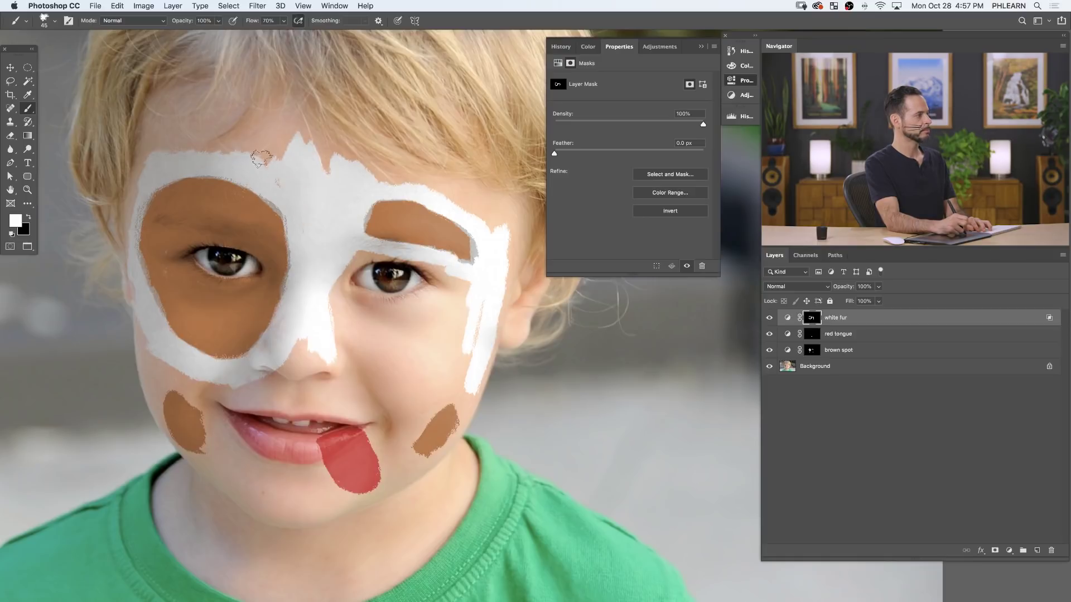
key(x)
drag(290, 133, 300, 148)
Fill white fur around the boy's left eye, over that cheek and the nose, and around the brown spot on that cheek.
key(x)
mouse_move(380, 179)
mouse_down()
mouse_move(480, 201)
mouse_move(501, 237)
mouse_move(474, 372)
mouse_move(462, 368)
mouse_move(456, 295)
mouse_move(436, 268)
mouse_move(442, 280)
mouse_move(385, 253)
mouse_move(420, 256)
mouse_move(353, 255)
mouse_move(346, 265)
mouse_move(373, 304)
mouse_move(341, 291)
mouse_move(373, 303)
mouse_move(423, 299)
mouse_move(392, 304)
mouse_move(468, 292)
mouse_move(456, 355)
mouse_move(405, 345)
mouse_move(452, 313)
mouse_move(330, 316)
mouse_move(267, 374)
mouse_move(345, 333)
mouse_move(338, 365)
mouse_move(354, 369)
mouse_move(430, 316)
mouse_move(421, 388)
mouse_move(447, 381)
mouse_move(428, 406)
mouse_move(466, 379)
mouse_up()
key(bracketleft)
key(bracketleft)
key(bracketleft)
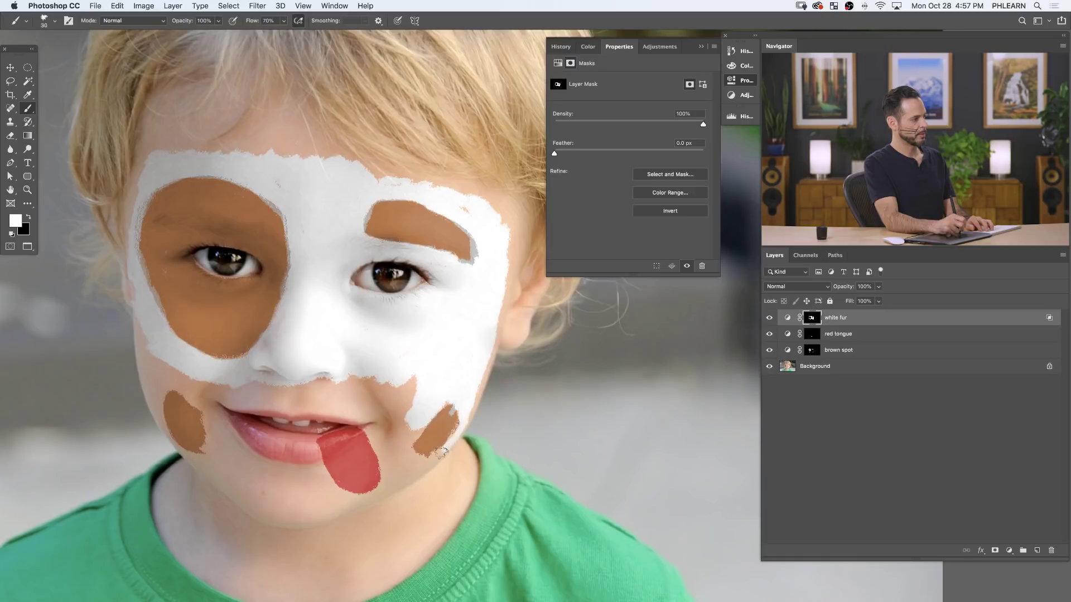
mouse_move(416, 458)
mouse_down()
mouse_move(408, 425)
mouse_move(422, 414)
mouse_move(418, 446)
mouse_up()
key(x)
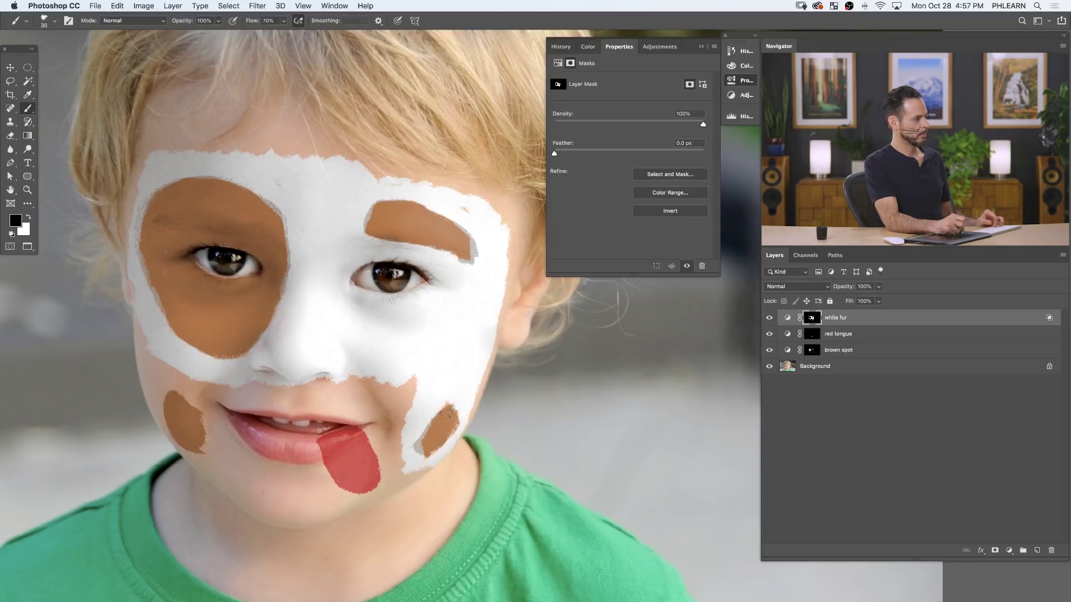
Paint white fur over the area above the upper lip and around the brown spot on the boy's right cheek.
key(x)
key(bracketright)
key(bracketright)
key(bracketright)
mouse_move(418, 445)
mouse_down()
mouse_move(403, 421)
mouse_move(402, 433)
mouse_move(420, 398)
mouse_move(396, 401)
mouse_move(404, 423)
mouse_move(415, 378)
mouse_move(385, 426)
mouse_move(390, 405)
mouse_move(357, 375)
mouse_move(228, 382)
mouse_move(226, 391)
mouse_move(374, 409)
mouse_up()
key(bracketright)
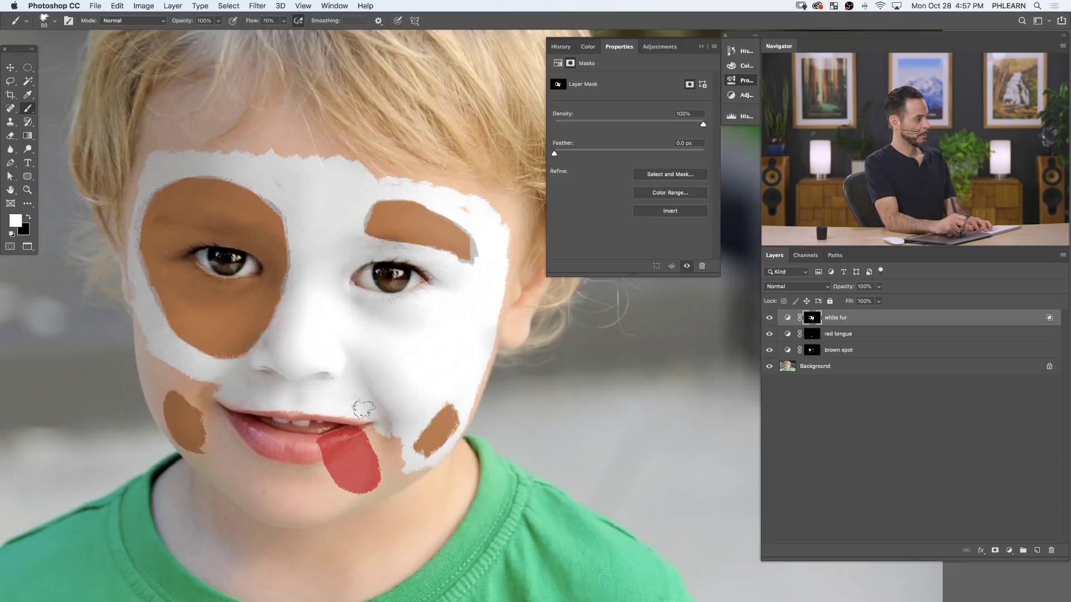
mouse_move(214, 393)
mouse_down()
mouse_move(269, 382)
mouse_move(217, 380)
mouse_move(157, 350)
mouse_up()
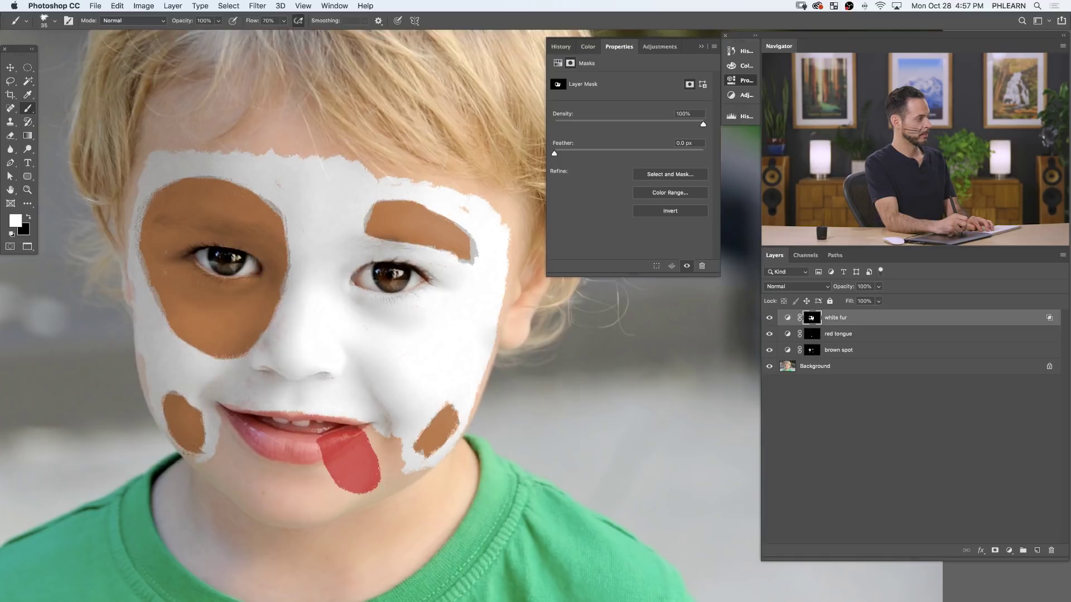
Paint white fur over the chin and jaw below the lips and around the edges of the red tongue.
mouse_move(216, 425)
mouse_down()
mouse_move(223, 445)
mouse_move(311, 468)
mouse_move(304, 478)
mouse_move(313, 470)
mouse_move(329, 499)
mouse_move(319, 479)
mouse_move(259, 481)
mouse_move(236, 456)
mouse_move(223, 462)
mouse_move(231, 467)
mouse_move(208, 463)
mouse_move(289, 500)
mouse_move(322, 493)
mouse_move(252, 489)
mouse_move(320, 498)
mouse_move(277, 502)
mouse_move(361, 499)
mouse_move(280, 510)
mouse_up()
key(bracketleft)
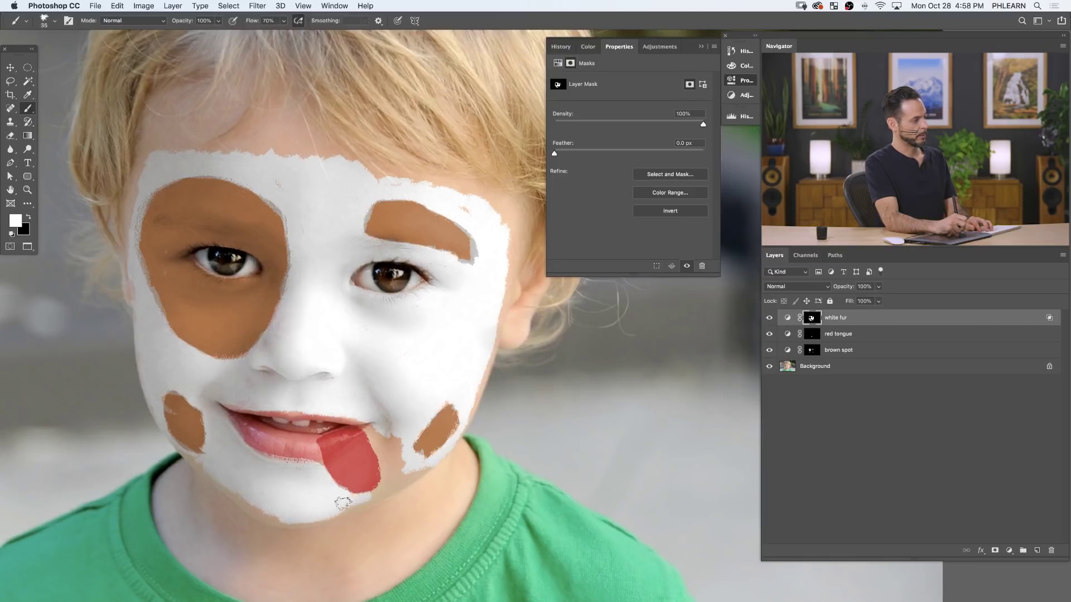
drag(381, 485, 363, 491)
mouse_move(407, 474)
mouse_down()
mouse_move(397, 444)
mouse_move(386, 463)
mouse_move(405, 454)
mouse_move(378, 438)
mouse_up()
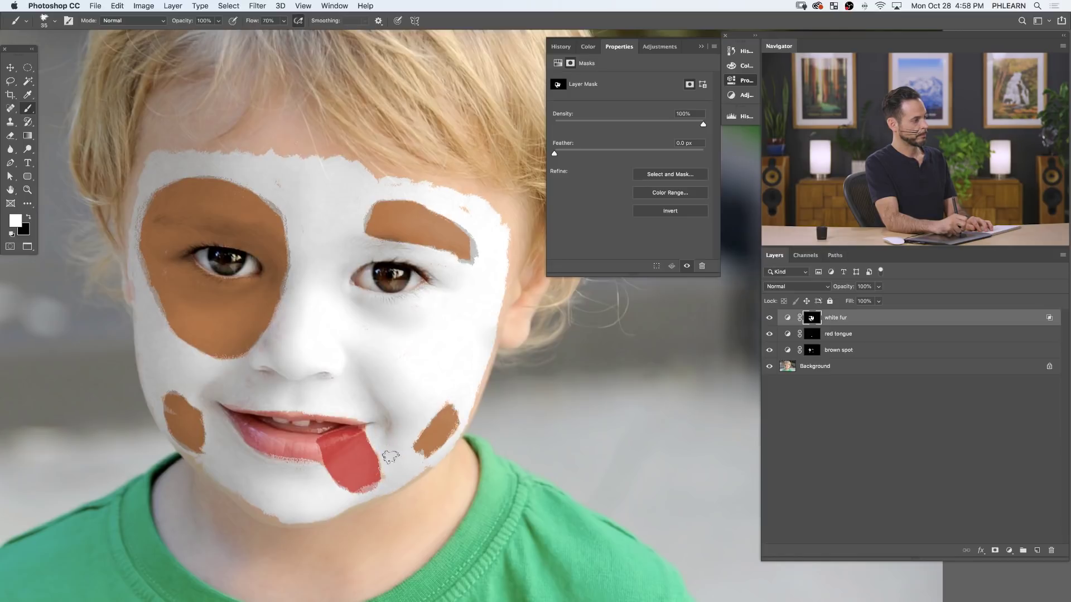
key(x)
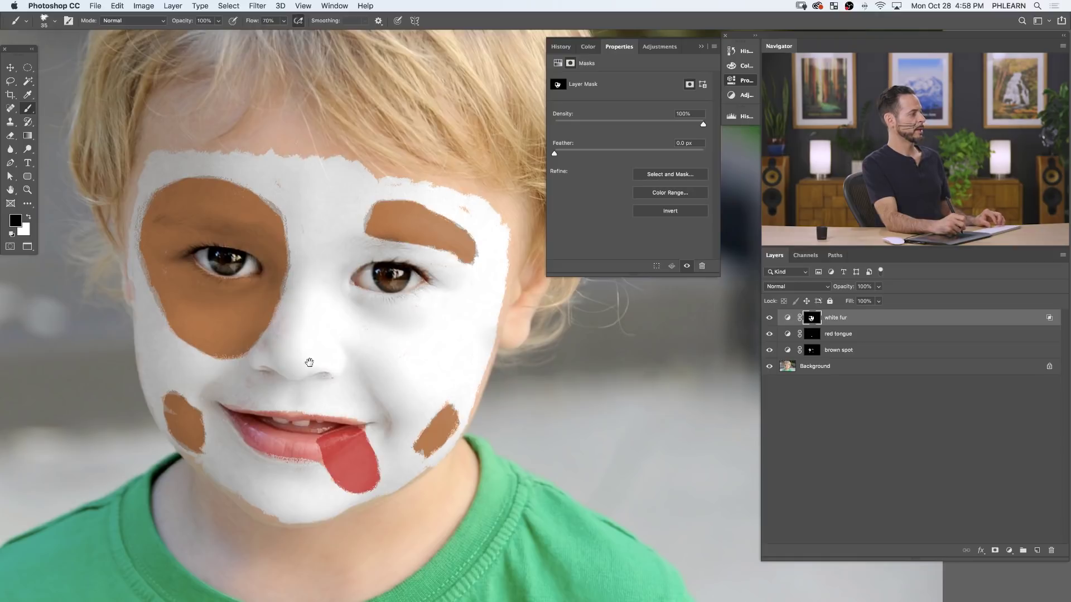
Toggle the white fur layer's visibility to compare the face with and without the white paint.
scroll(424, 368, down, 3)
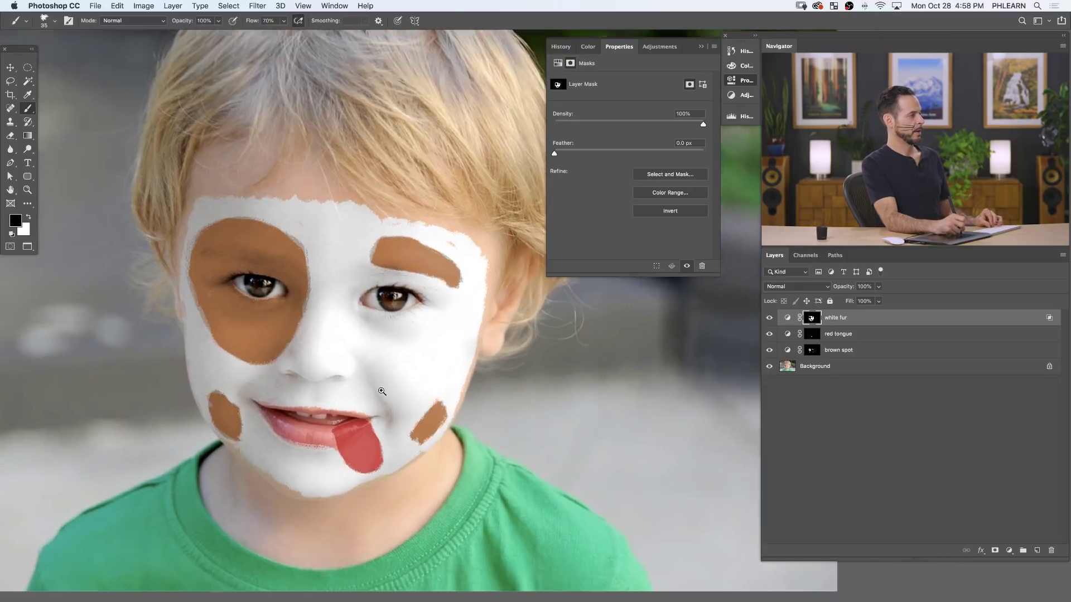
click(768, 318)
click(768, 318)
click(769, 318)
click(769, 318)
click(769, 318)
click(768, 318)
click(765, 318)
click(765, 318)
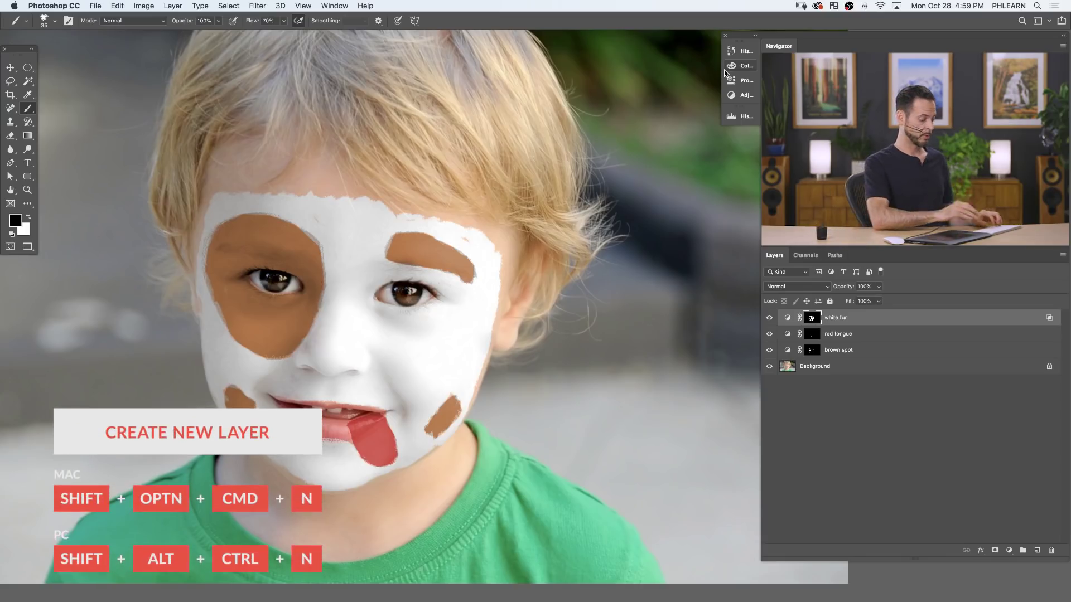
Create a new blank layer above the white fur layer and make black the painting color.
key(shift+alt+super+n)
key(x)
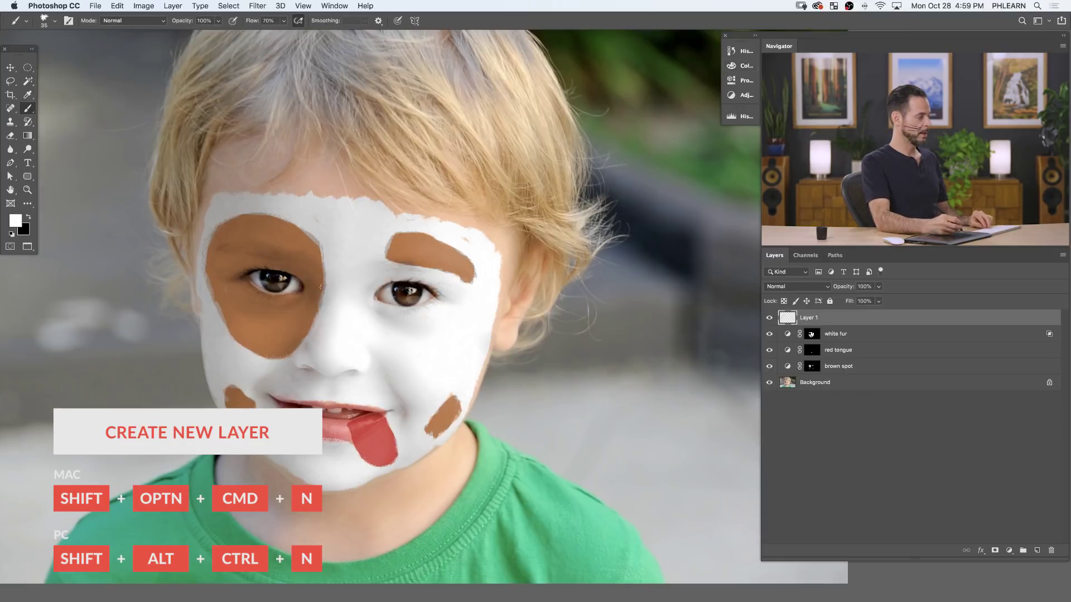
key(x)
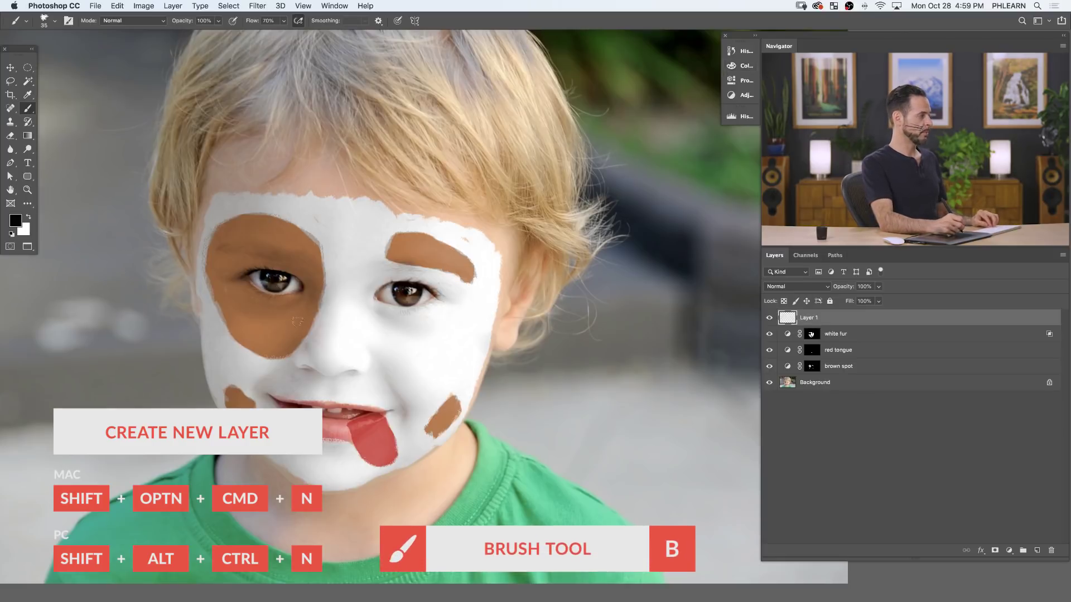
Paint a wide black dog nose under the nose tip, with a vertical line running down to the upper lip.
click(340, 366)
mouse_move(341, 347)
mouse_down()
mouse_move(378, 345)
mouse_move(287, 339)
mouse_move(395, 345)
mouse_move(416, 364)
mouse_move(401, 362)
mouse_move(420, 365)
mouse_move(412, 343)
mouse_move(313, 329)
mouse_move(334, 362)
mouse_move(393, 357)
mouse_move(296, 352)
mouse_move(374, 368)
mouse_up()
key(bracketleft)
key(bracketleft)
mouse_move(374, 368)
mouse_down()
mouse_move(351, 383)
mouse_move(361, 360)
mouse_move(346, 413)
mouse_up()
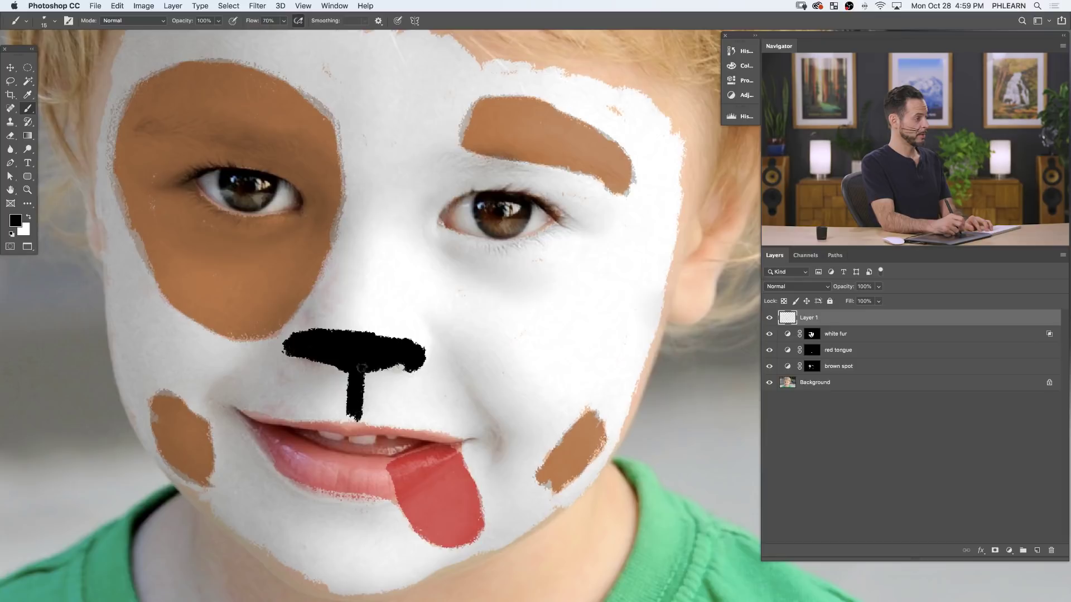
Paint a black line along the upper lip from the vertical nose line out to both mouth corners.
drag(355, 416, 321, 425)
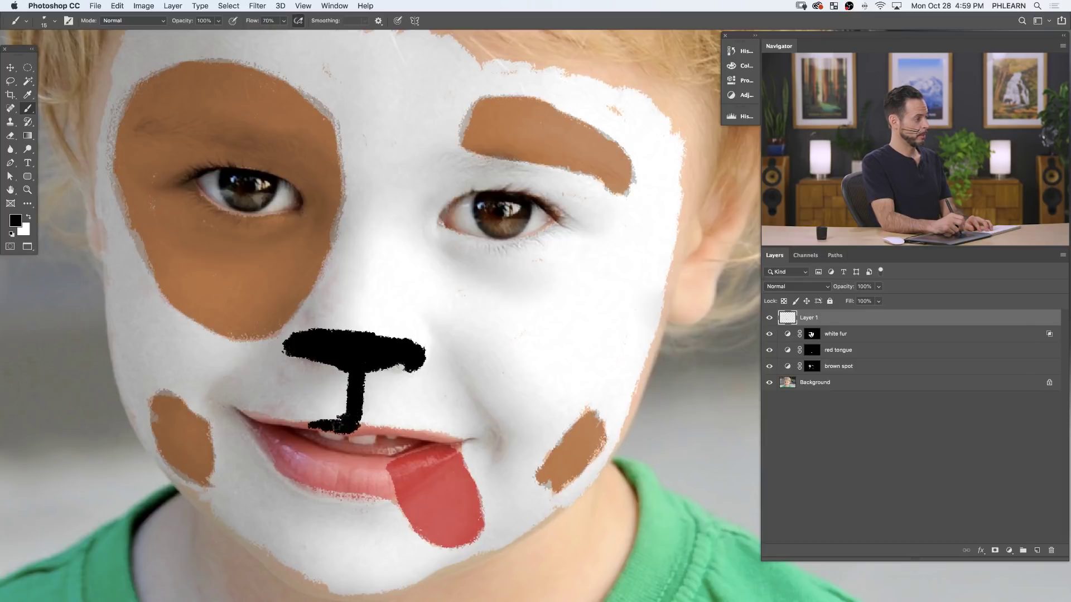
mouse_move(343, 425)
mouse_down()
mouse_move(234, 411)
mouse_move(267, 418)
mouse_up()
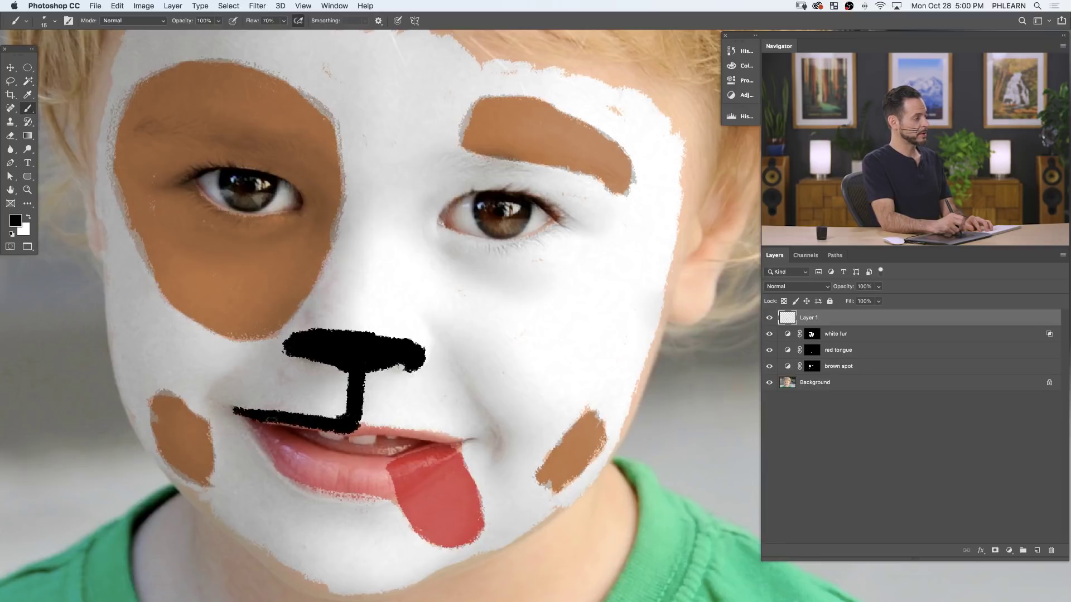
mouse_move(357, 426)
mouse_down()
mouse_move(353, 418)
mouse_move(431, 430)
mouse_up()
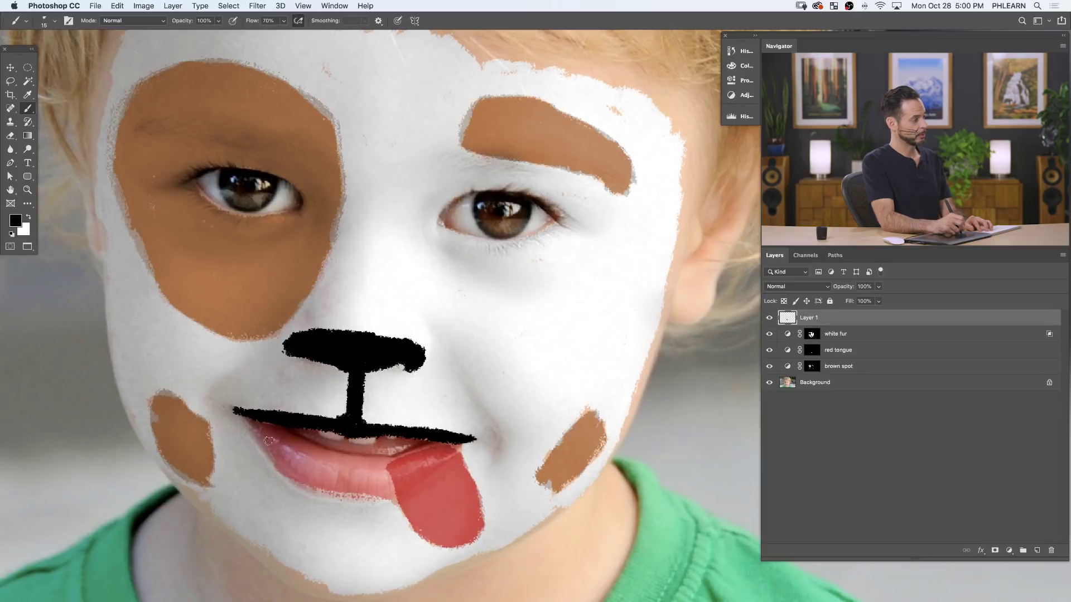
Outline the lower lip in black, then trace the tongue's upper edge and add a short crease down its middle.
key(bracketright)
mouse_move(262, 430)
mouse_down()
mouse_move(236, 413)
mouse_move(276, 462)
mouse_move(250, 431)
mouse_move(295, 476)
mouse_move(341, 492)
mouse_move(266, 450)
mouse_move(290, 474)
mouse_move(344, 493)
mouse_move(291, 478)
mouse_move(392, 495)
mouse_move(332, 492)
mouse_move(387, 487)
mouse_move(386, 475)
mouse_move(388, 493)
mouse_move(395, 461)
mouse_up()
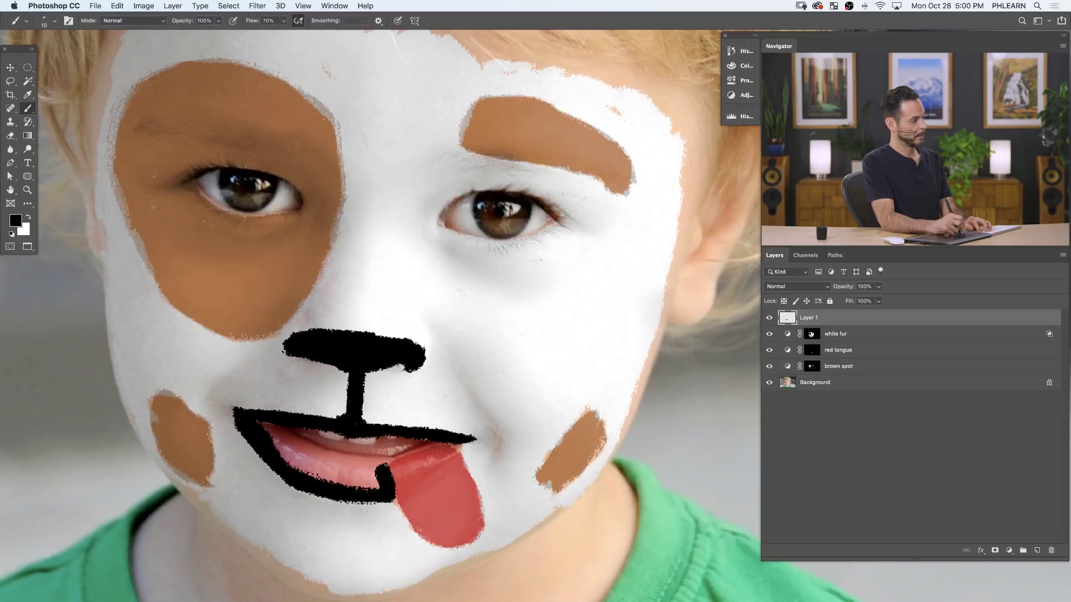
drag(394, 461, 444, 440)
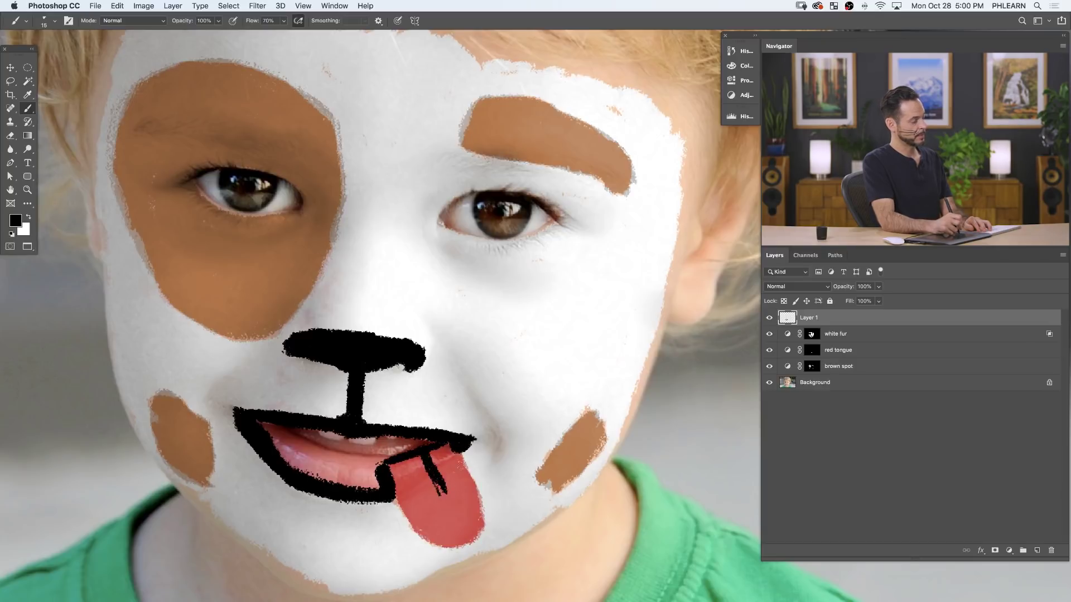
Undo the tongue crease and repaint it longer down the tongue's middle with a 20 px brush.
key(super+z)
key(bracketright)
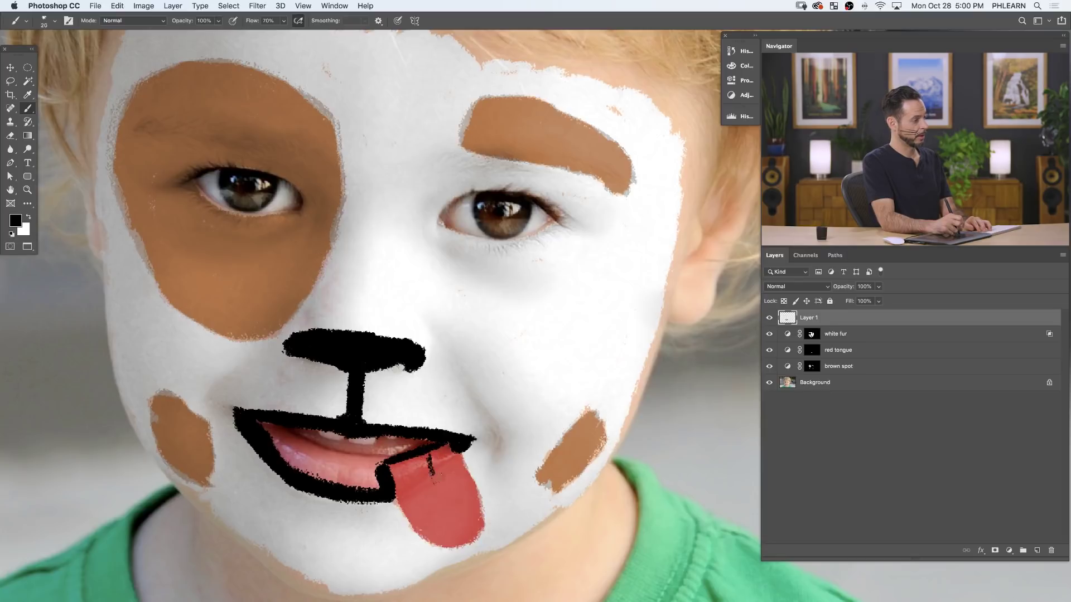
drag(429, 457, 454, 508)
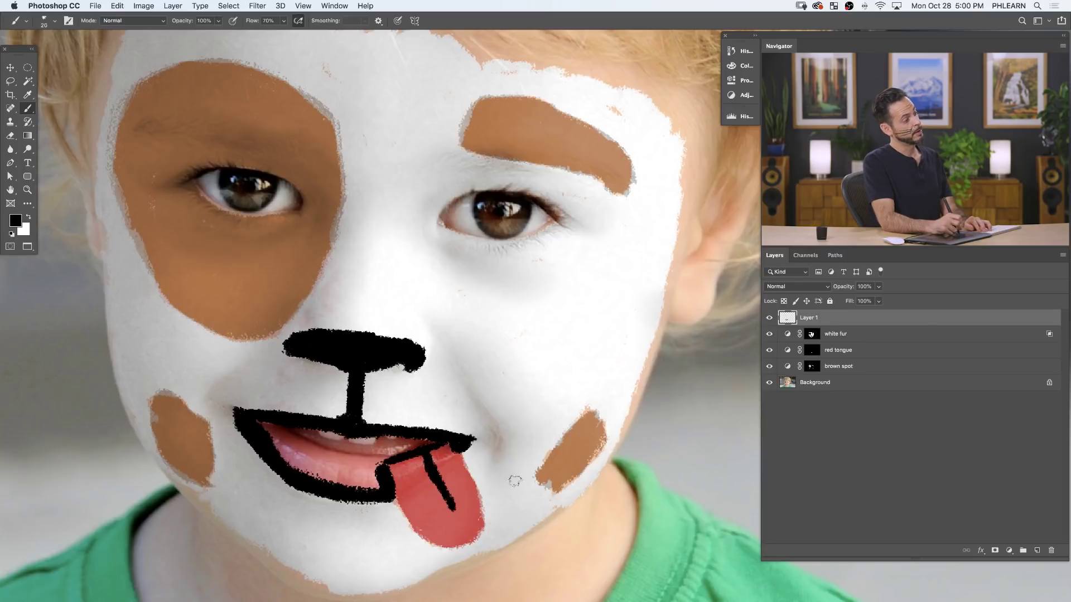
Outline the sides and tip of the tongue in black, then fill the lower lip solid black.
mouse_move(461, 449)
mouse_down()
mouse_move(492, 514)
mouse_move(494, 527)
mouse_move(469, 475)
mouse_move(488, 535)
mouse_up()
mouse_move(386, 487)
mouse_down()
mouse_move(425, 541)
mouse_move(477, 534)
mouse_up()
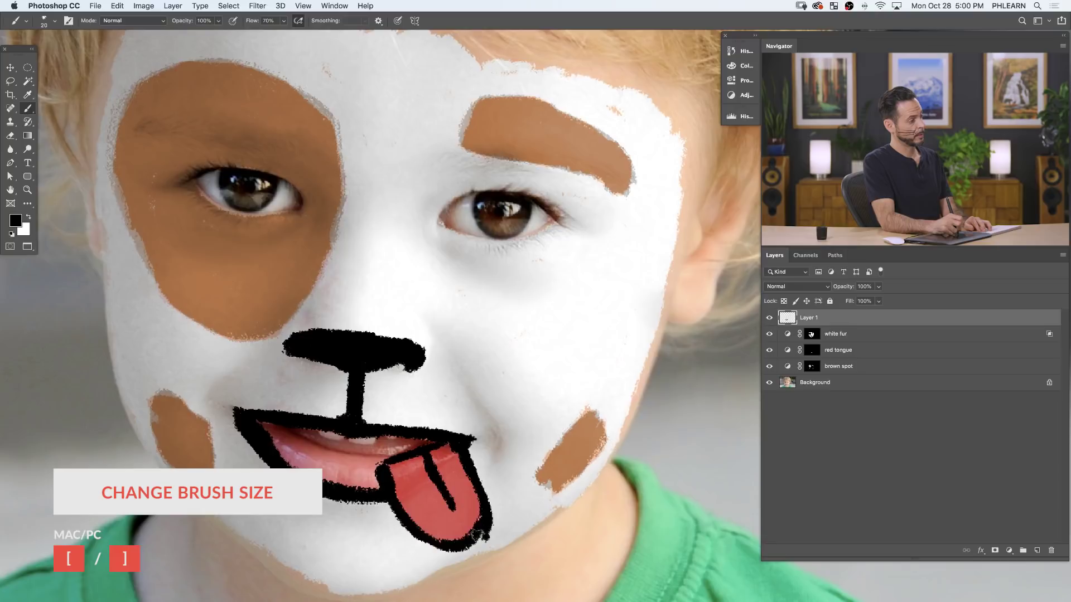
mouse_move(384, 462)
mouse_down()
mouse_move(331, 461)
mouse_move(256, 423)
mouse_move(308, 467)
mouse_move(379, 482)
mouse_move(341, 481)
mouse_up()
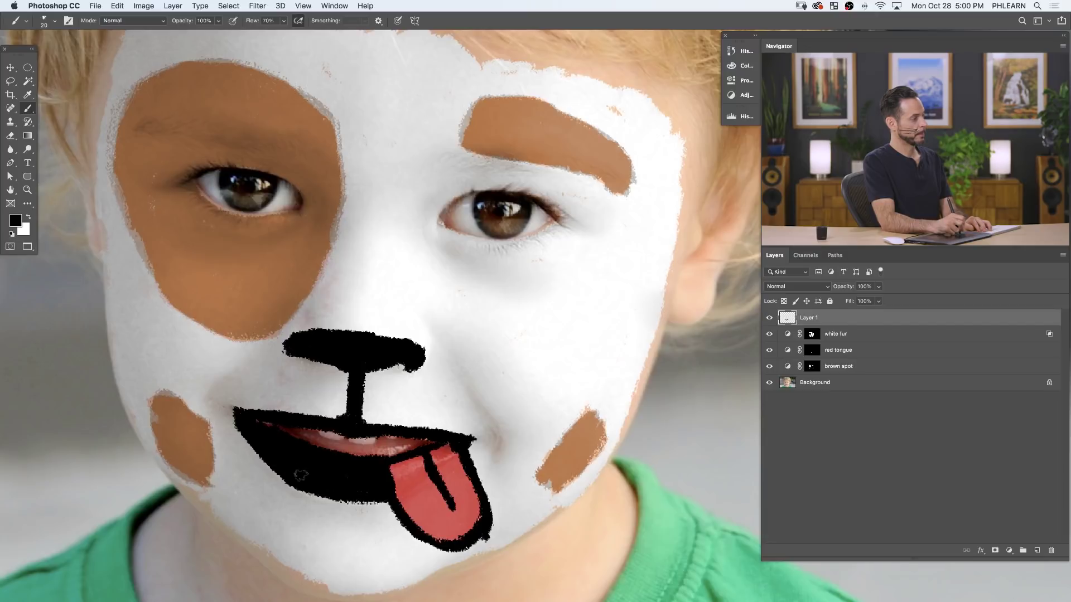
Round out the top of the black nose into a dome with a 10 px brush.
key(bracketleft)
key(bracketleft)
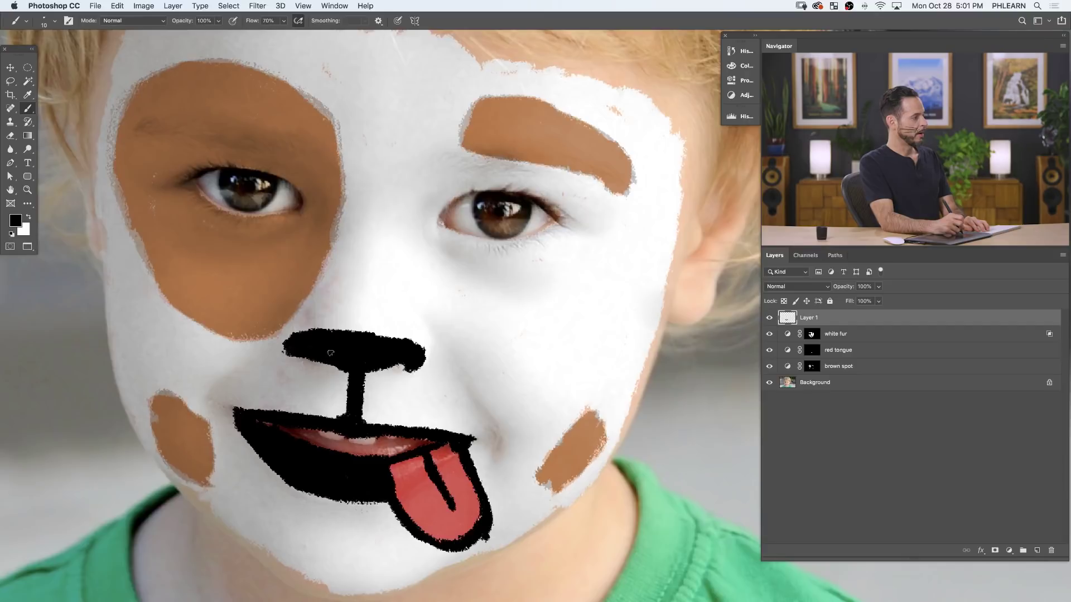
mouse_move(334, 327)
mouse_down()
mouse_move(400, 344)
mouse_move(315, 341)
mouse_move(394, 335)
mouse_move(316, 324)
mouse_move(368, 322)
mouse_move(378, 338)
mouse_up()
Paint small black whisker dots on both sides of the vertical line between nose and mouth using a 9 px brush.
key(bracketleft)
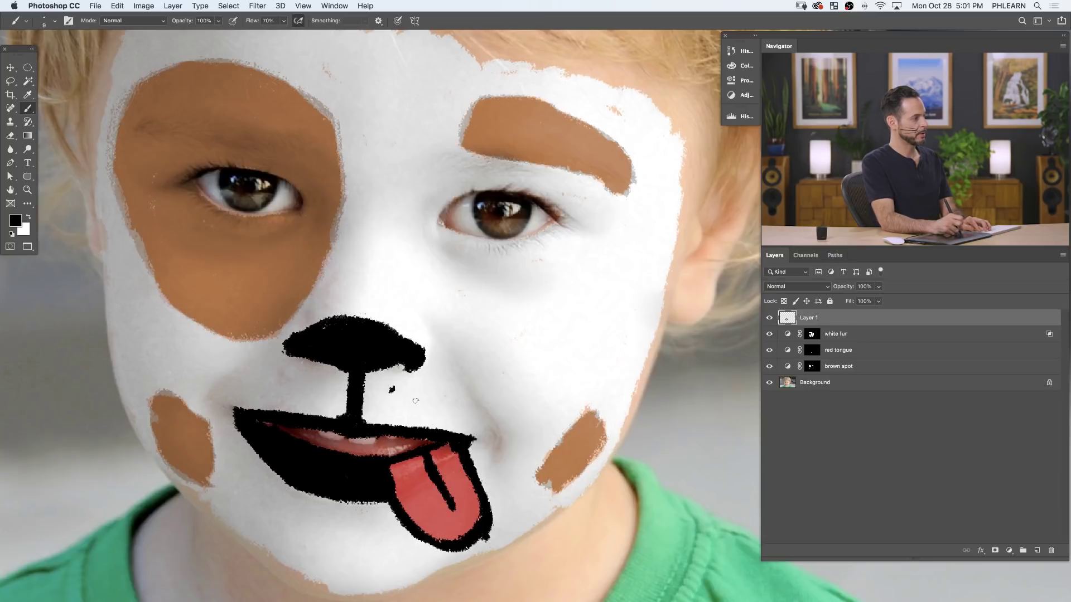
click(424, 387)
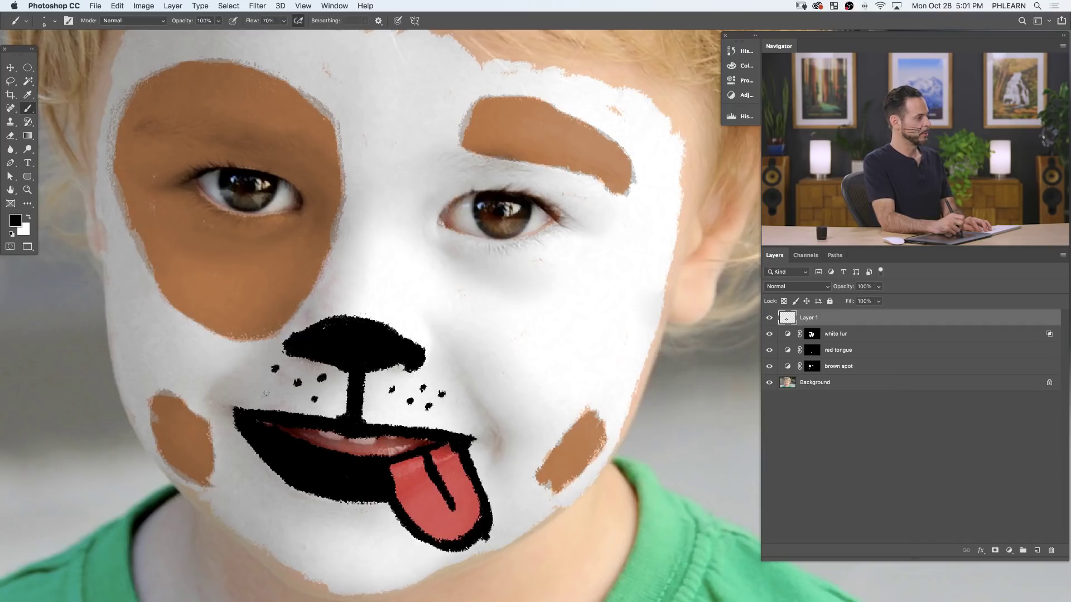
click(273, 389)
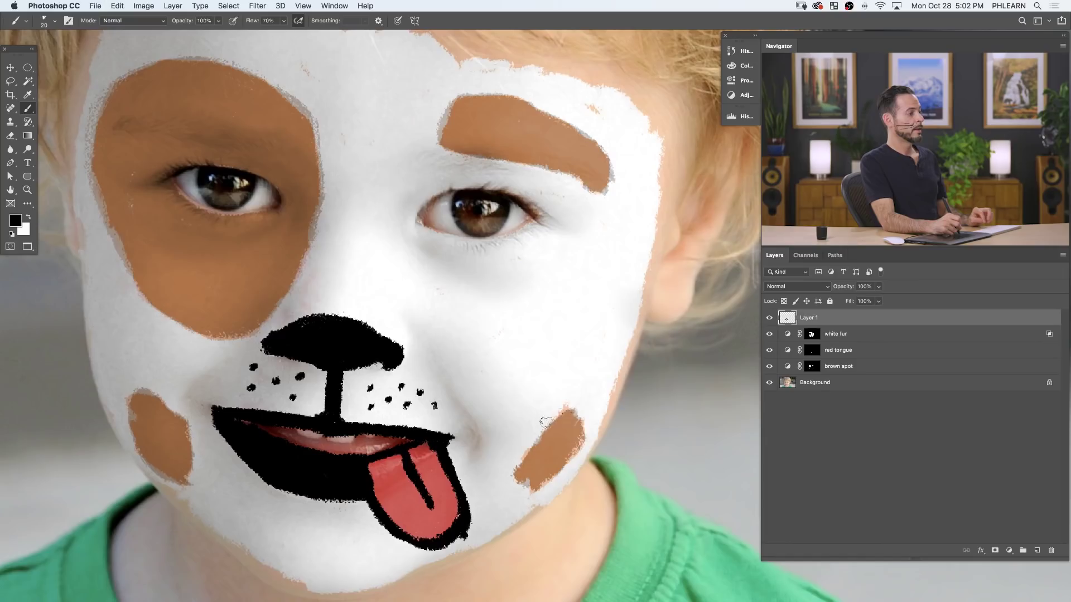
Paint black edging with short fur strokes around the upper ends of both brown cheek spots.
mouse_move(567, 403)
mouse_down()
mouse_move(540, 434)
mouse_move(574, 404)
mouse_move(587, 409)
mouse_up()
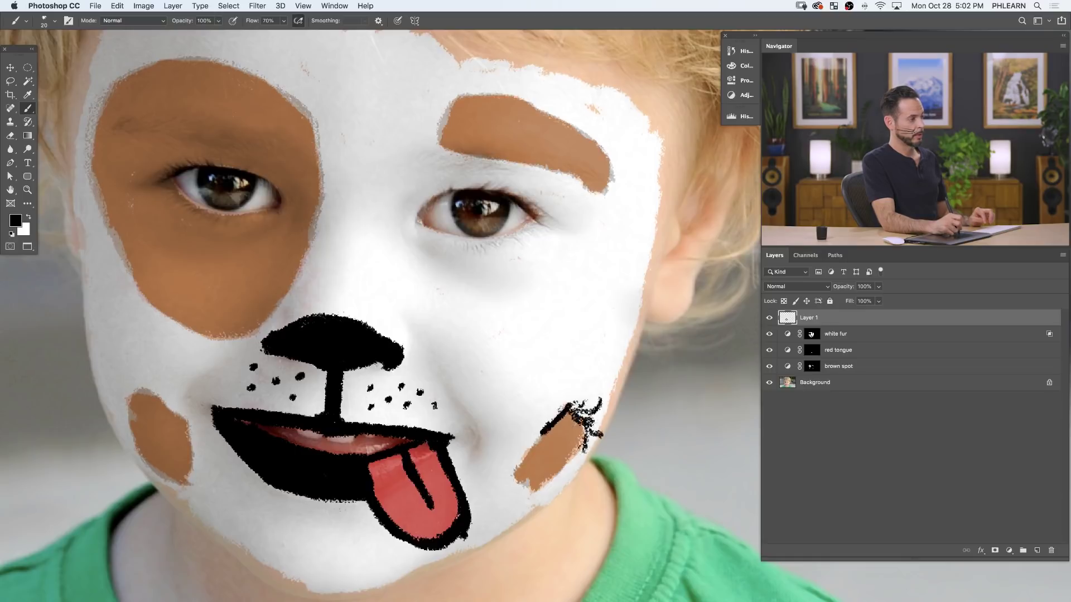
drag(559, 391, 564, 412)
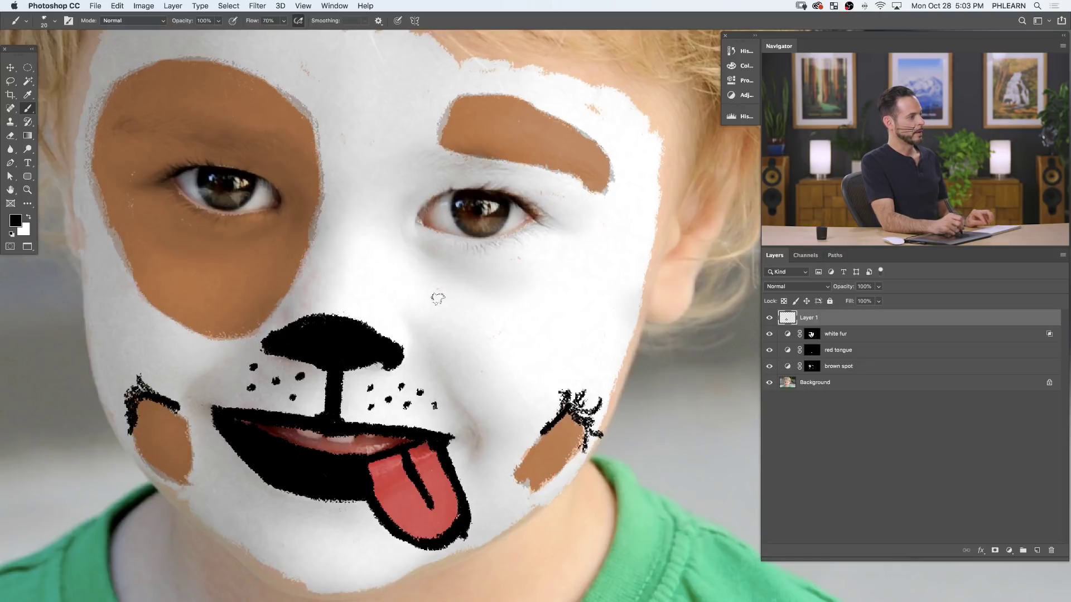
Paint branching black lines below the uncovered eye and along the brown eye patch's lower inner edge, undoing unwanted strokes.
mouse_move(430, 286)
mouse_down()
mouse_move(462, 317)
mouse_move(540, 339)
mouse_move(559, 358)
mouse_up()
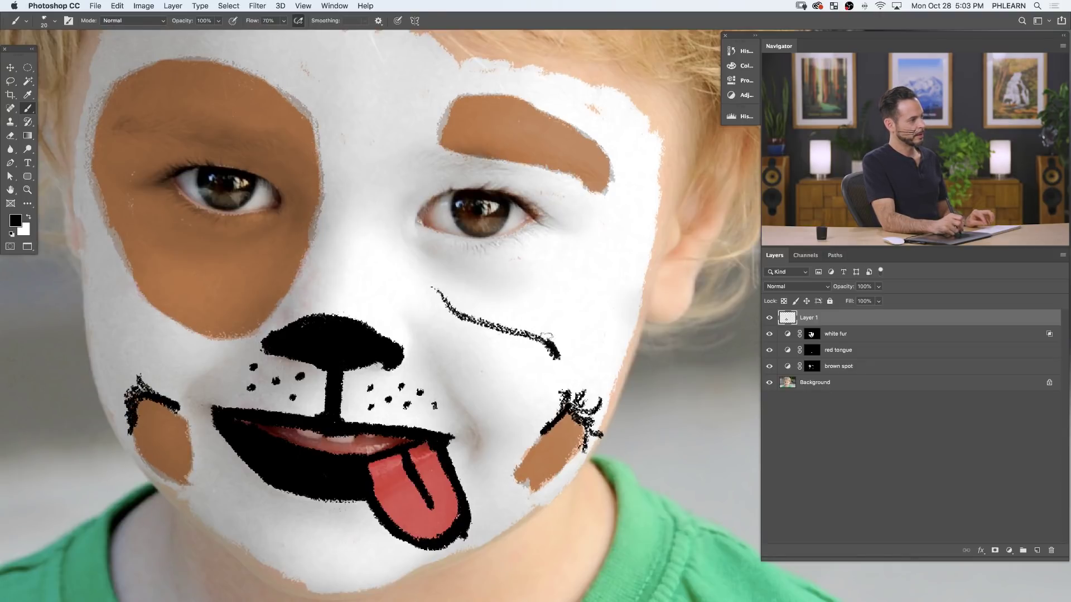
mouse_move(486, 328)
mouse_down()
mouse_move(430, 281)
mouse_move(496, 353)
mouse_move(539, 360)
mouse_move(522, 351)
mouse_up()
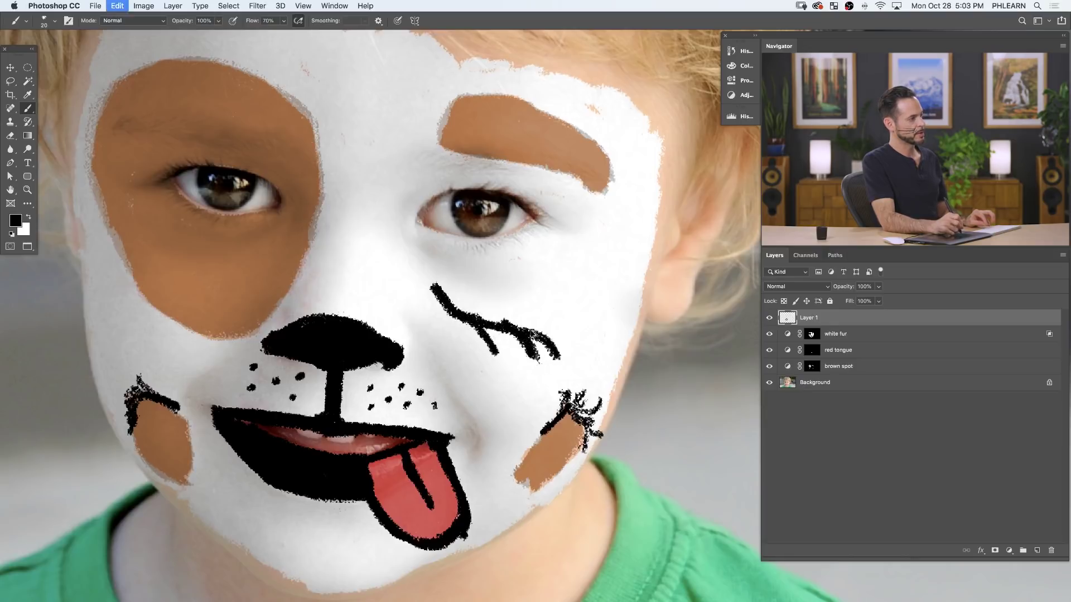
key(super+z)
key(super+z)
key(super+z)
key(bracketleft)
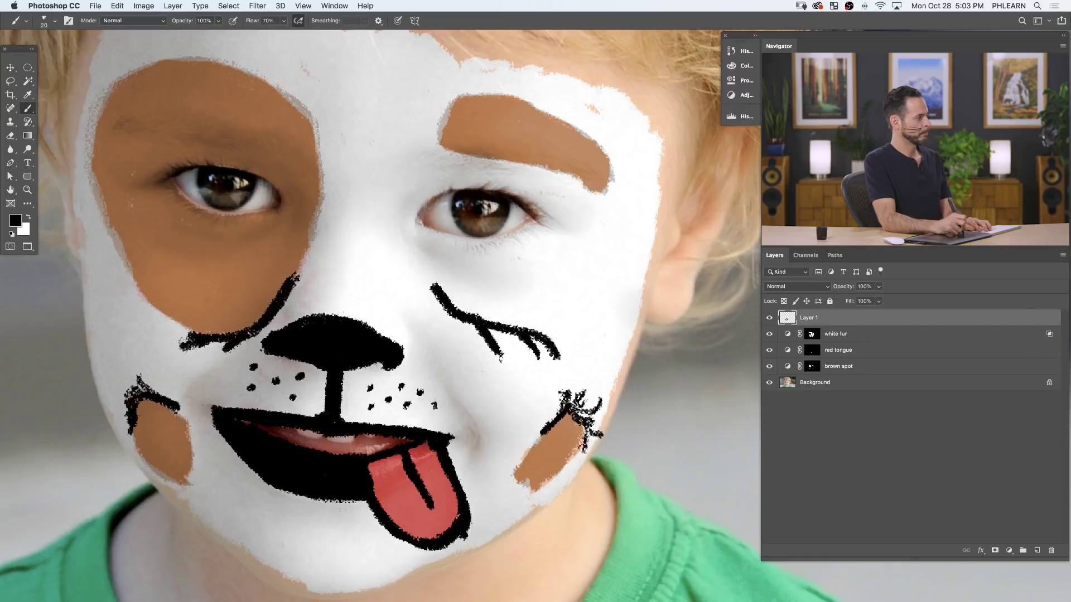
Paint tufted black fur lines along the top of the brown eye patch and around the brown eyebrow patch.
mouse_move(325, 125)
mouse_down()
mouse_move(355, 185)
mouse_move(389, 211)
mouse_up()
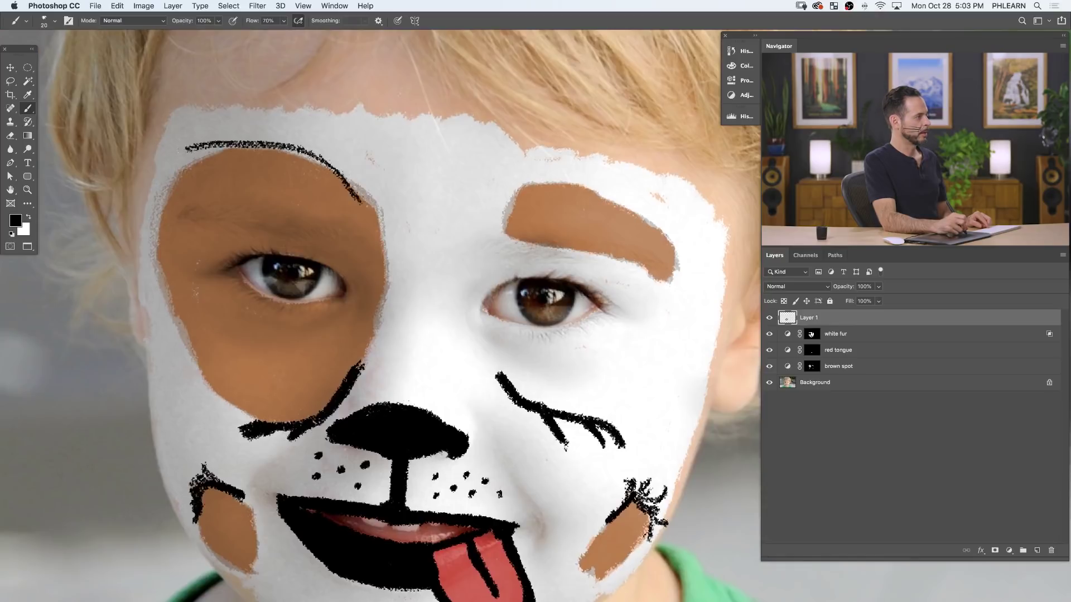
drag(220, 148, 268, 149)
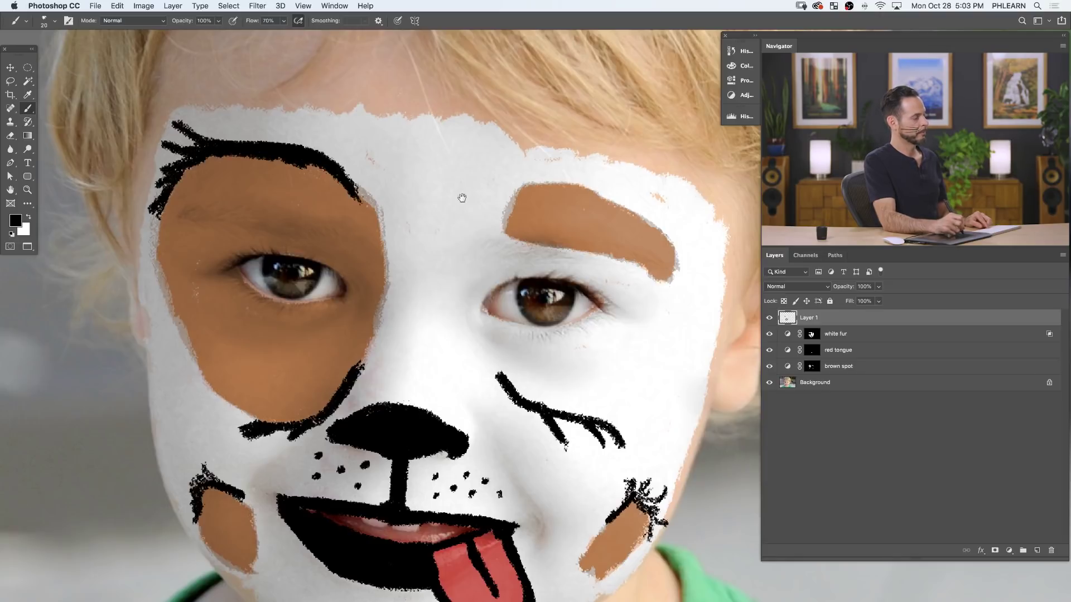
drag(528, 197, 464, 211)
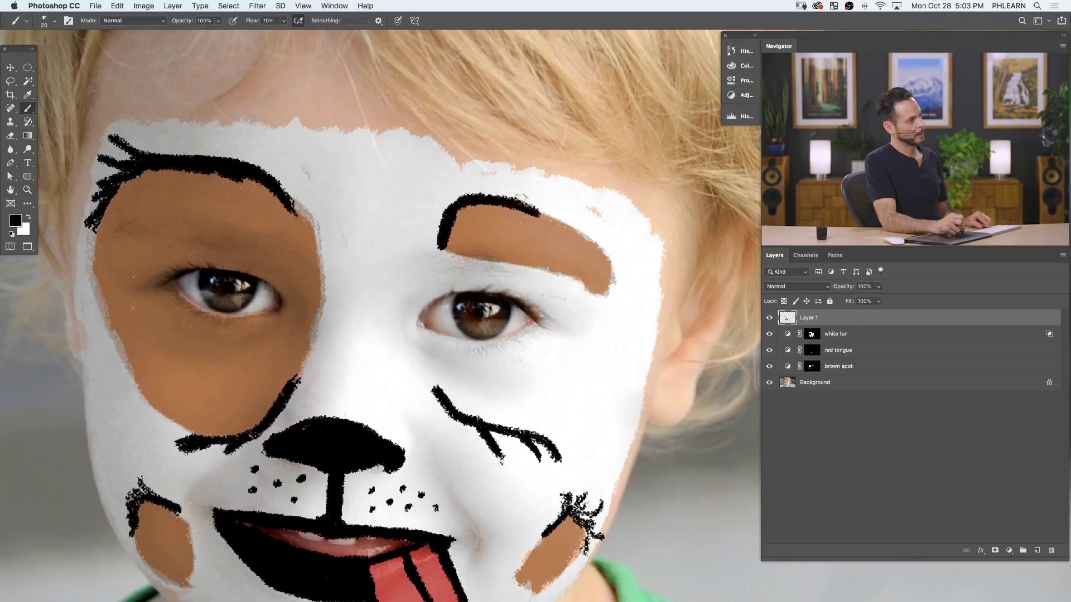
drag(589, 212, 587, 215)
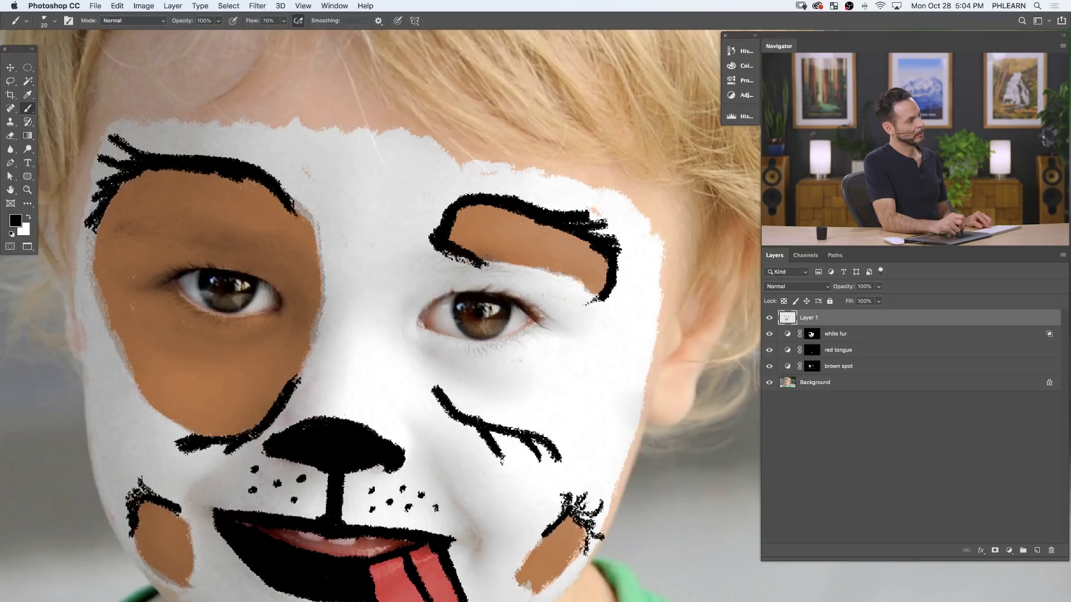
scroll(524, 323, down, 5)
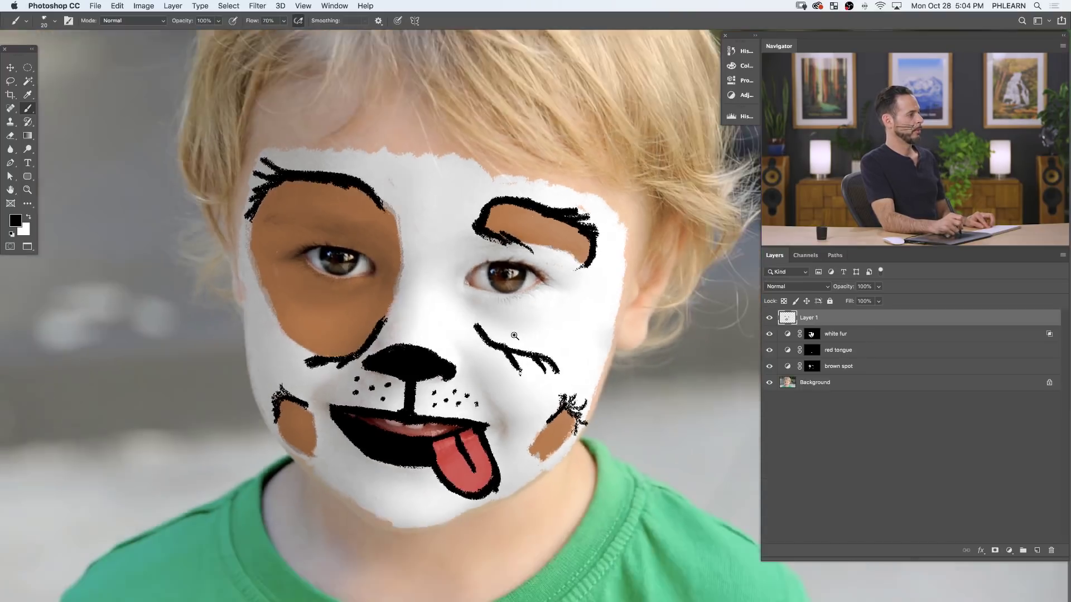
drag(554, 340, 528, 324)
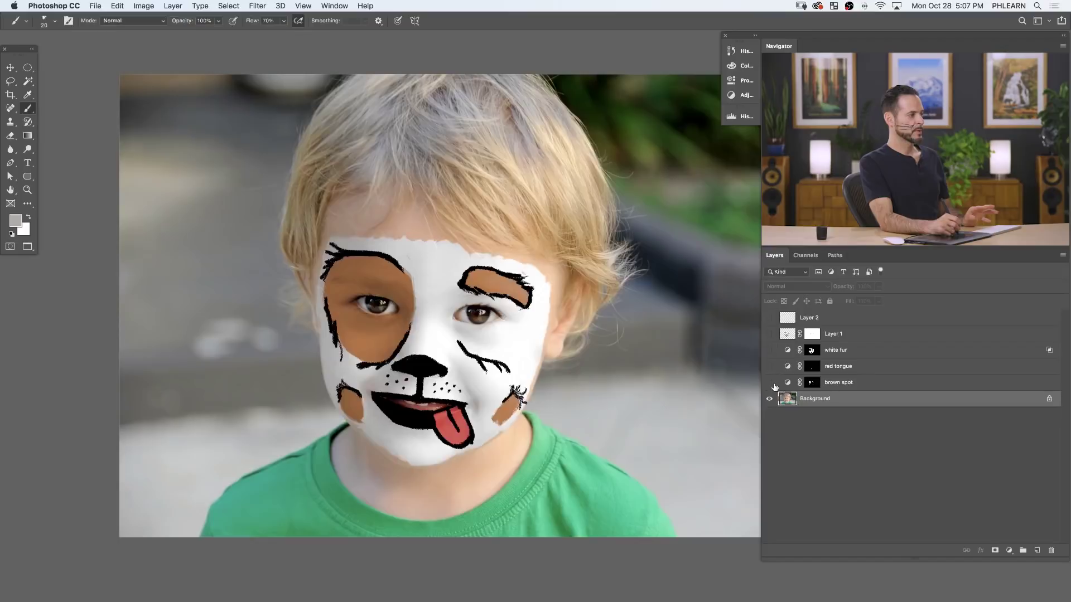
Show only the Background layer and duplicate its Blue channel.
alt+click(770, 398)
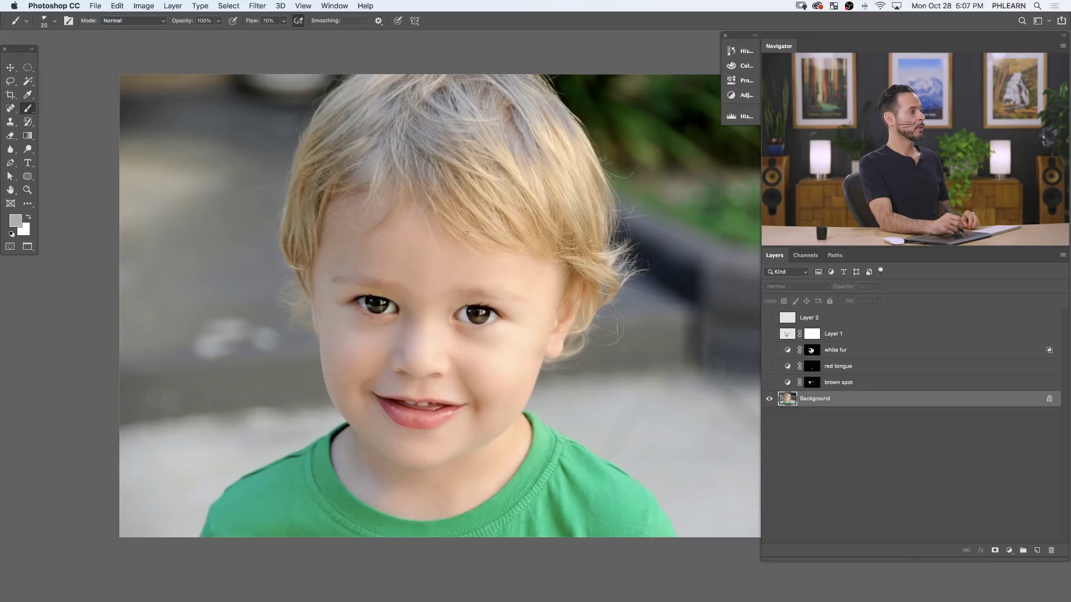
click(328, 9)
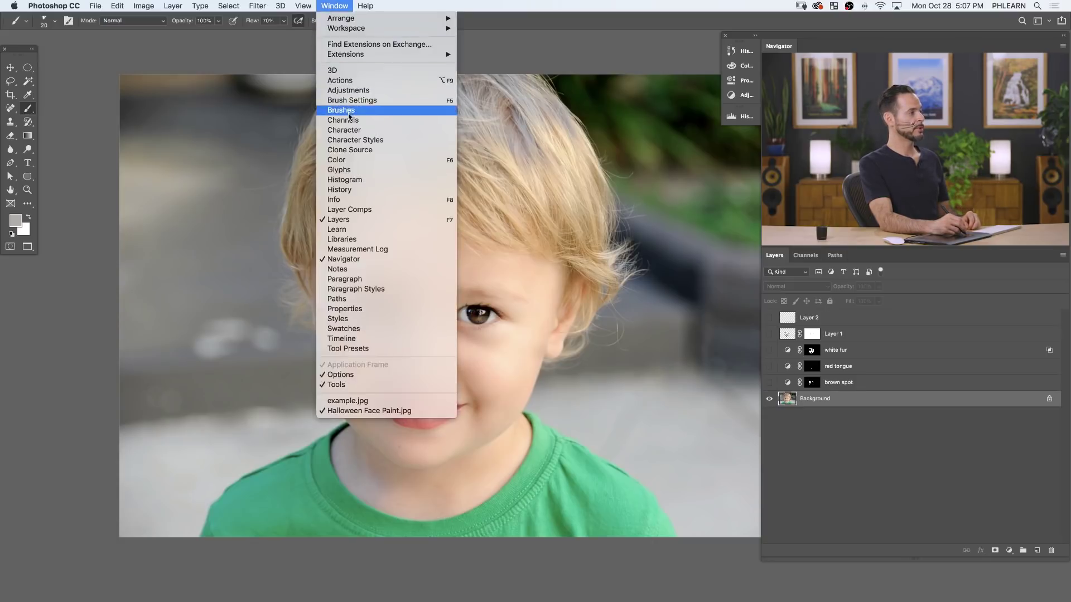
click(391, 158)
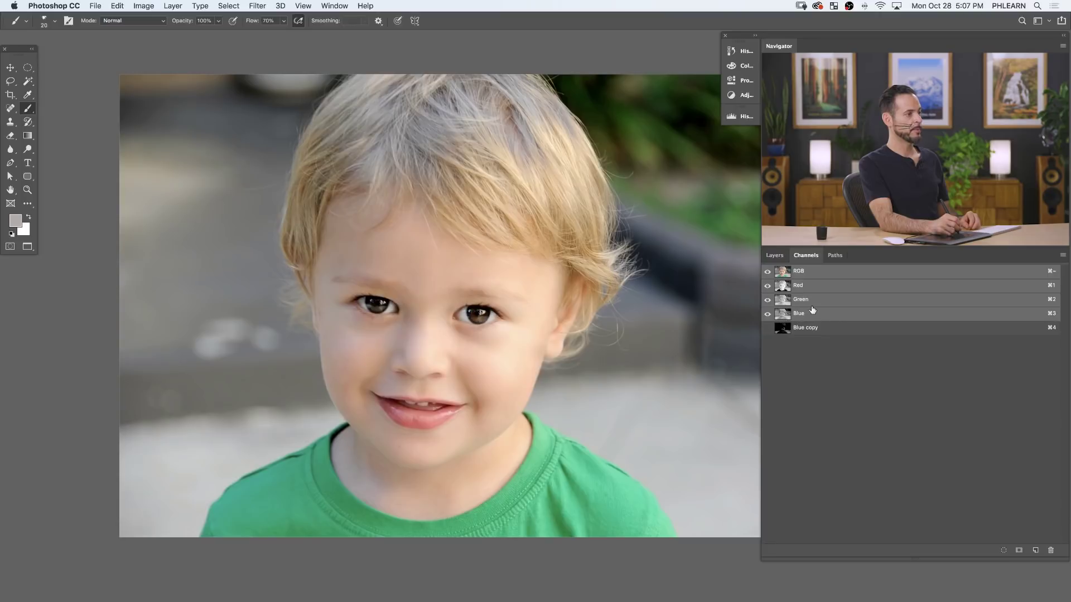
click(813, 317)
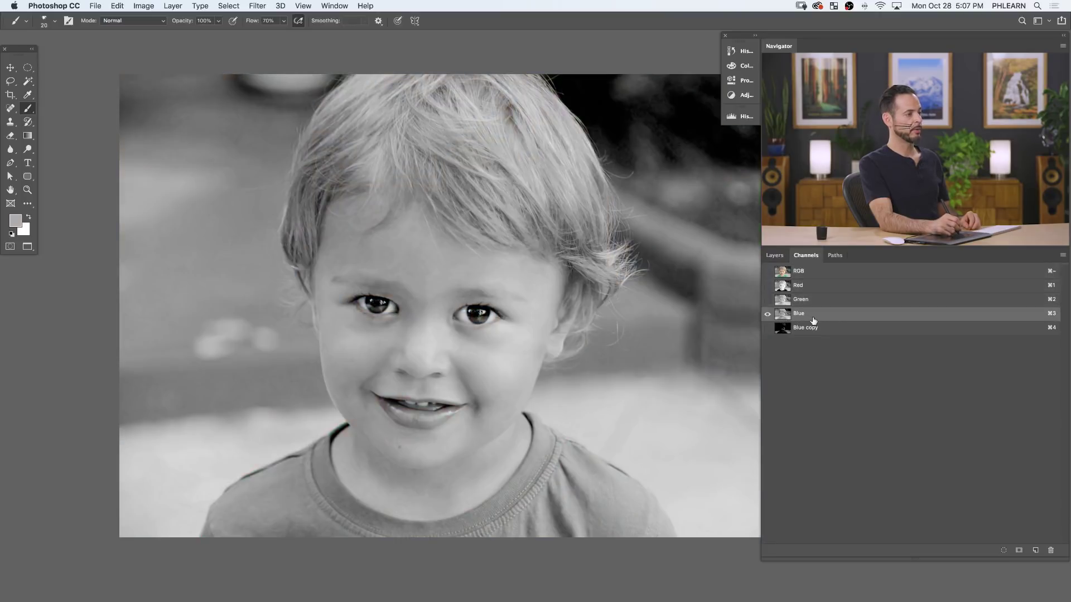
drag(808, 316, 1035, 548)
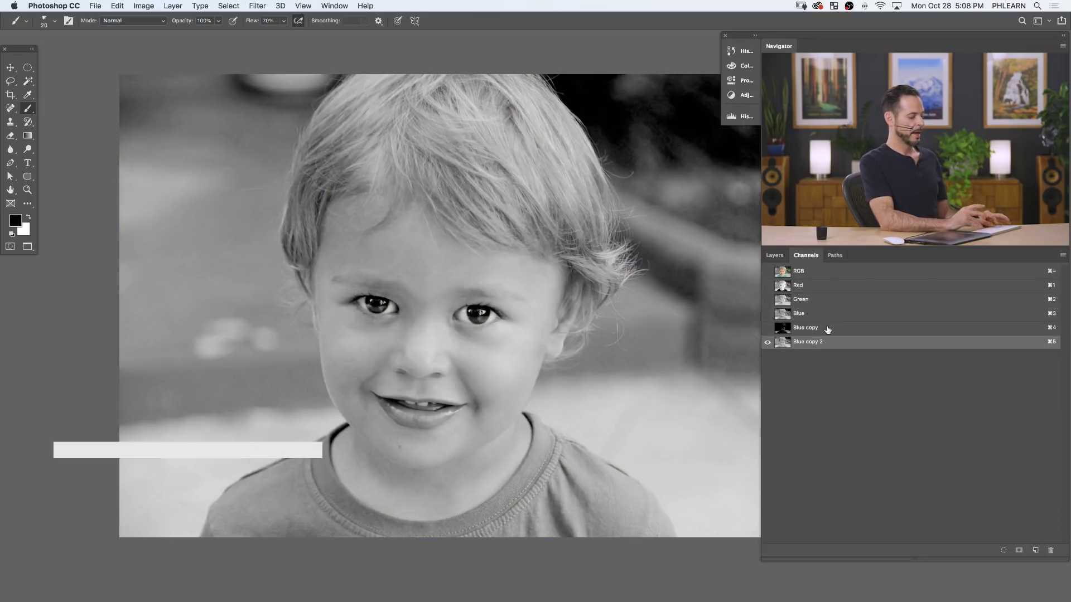
Apply Levels to the new Blue channel copy with the black input at 101, and load it as a selection.
key(super+l)
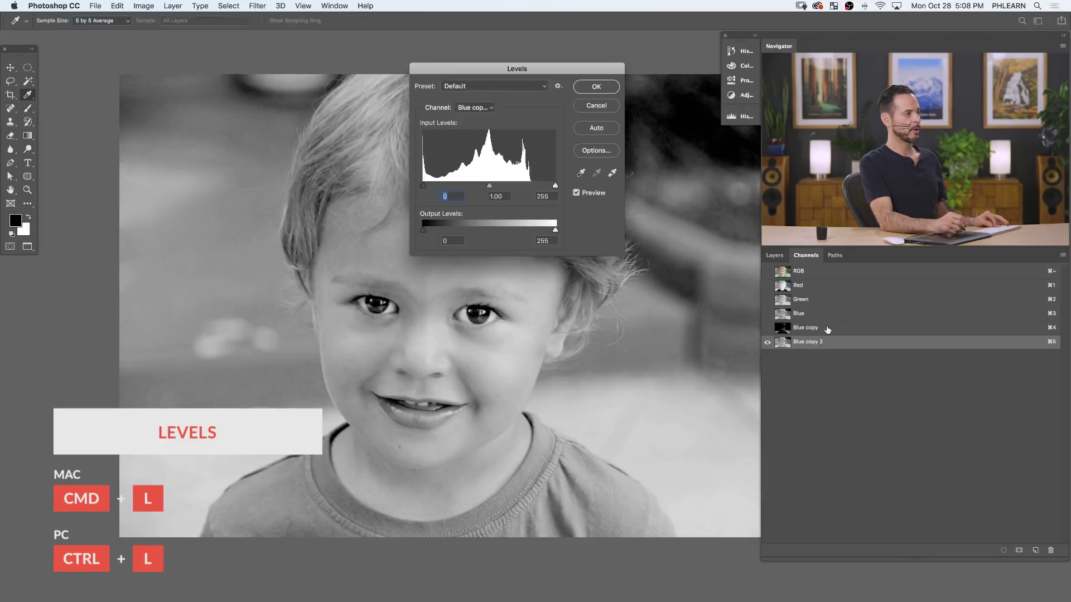
drag(429, 190, 475, 188)
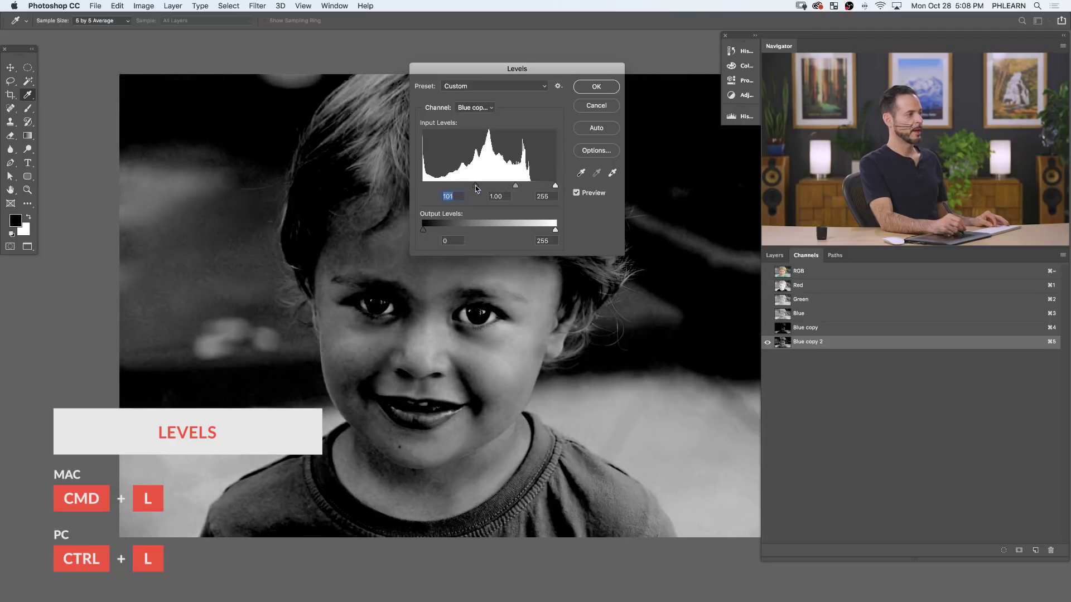
click(596, 87)
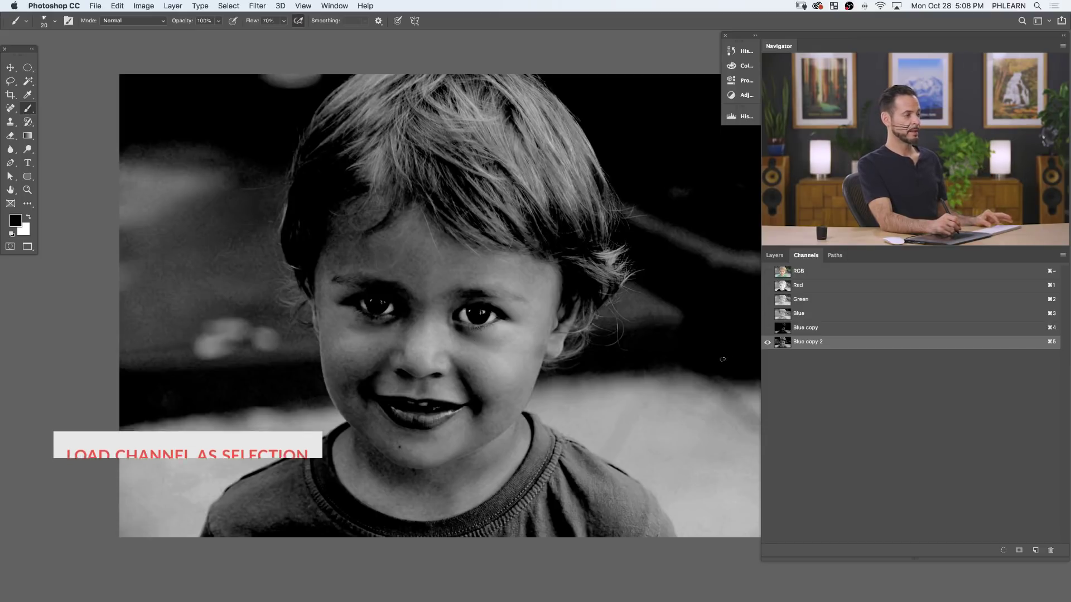
super+click(782, 342)
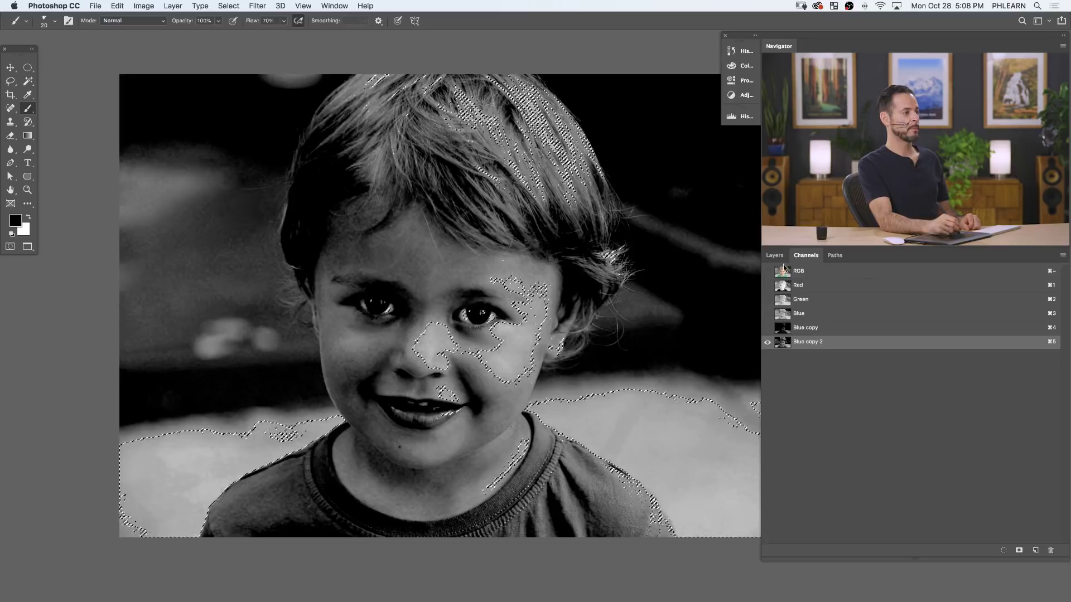
Show the face-paint layers up to Layer 1 again and add a blank layer directly above Layer 1.
click(774, 256)
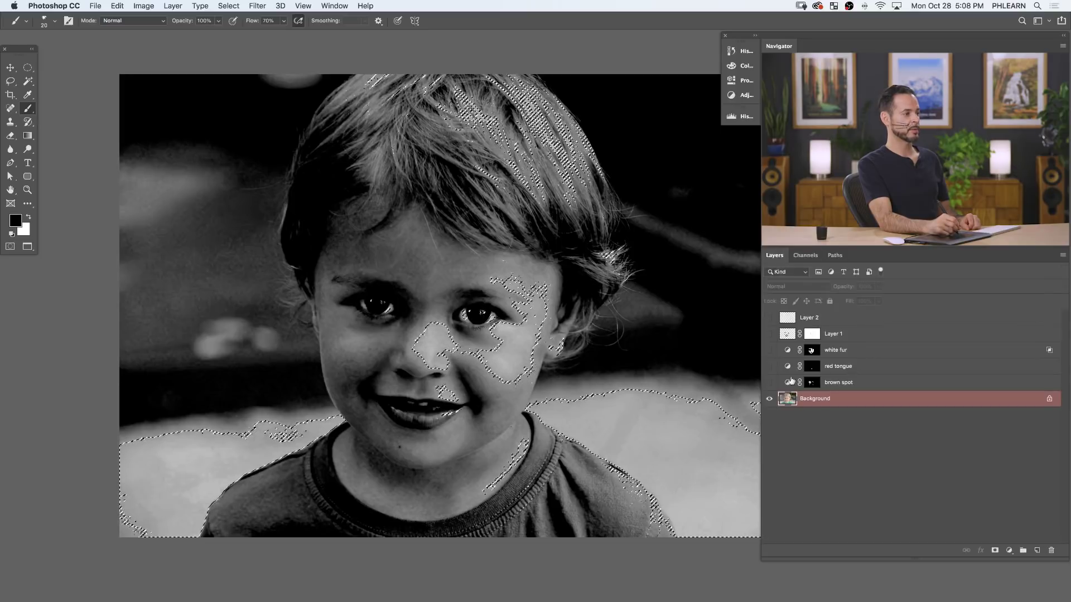
click(783, 334)
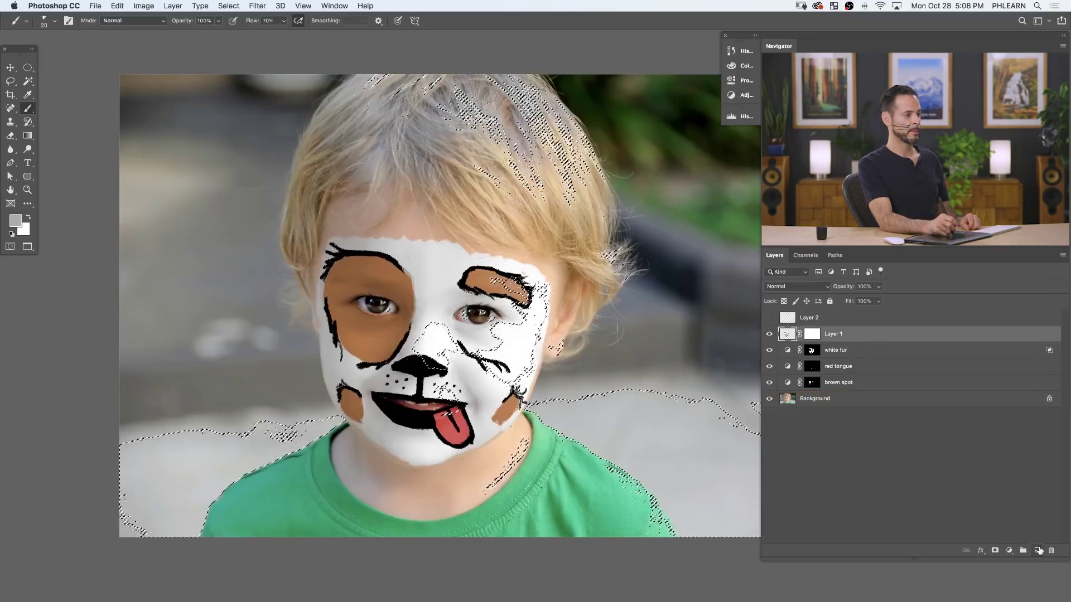
click(1038, 551)
Choose the Aaron Brush preset from the General Brushes and make white the painting color.
right_click(484, 399)
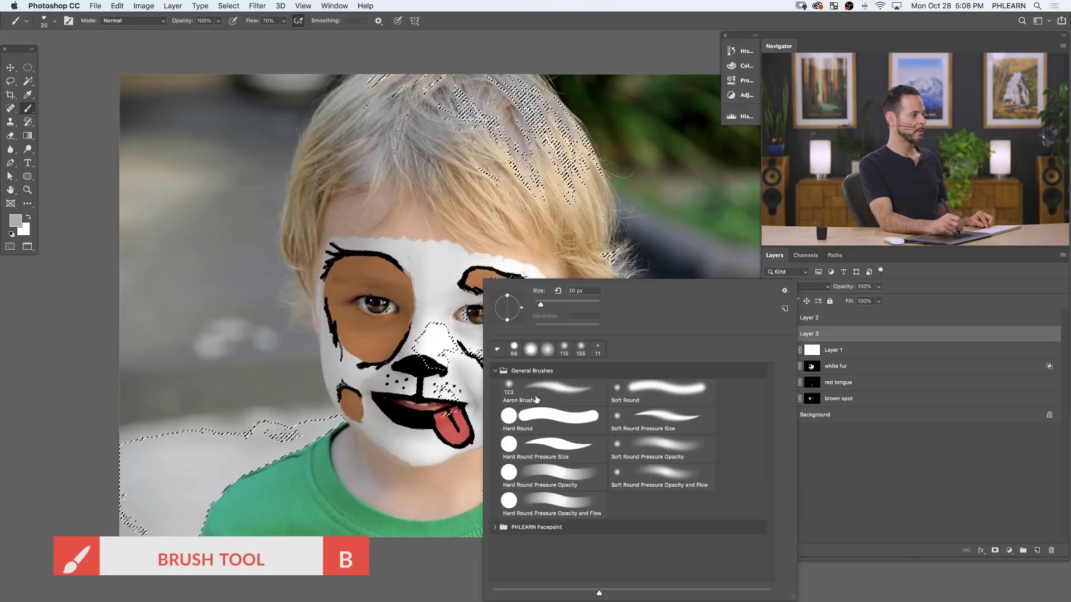
double_click(536, 399)
key(d)
key(x)
Paint soft white highlights over the black nose, lower lip and tongue through the loaded selection, hiding the selection outline.
drag(416, 366, 430, 366)
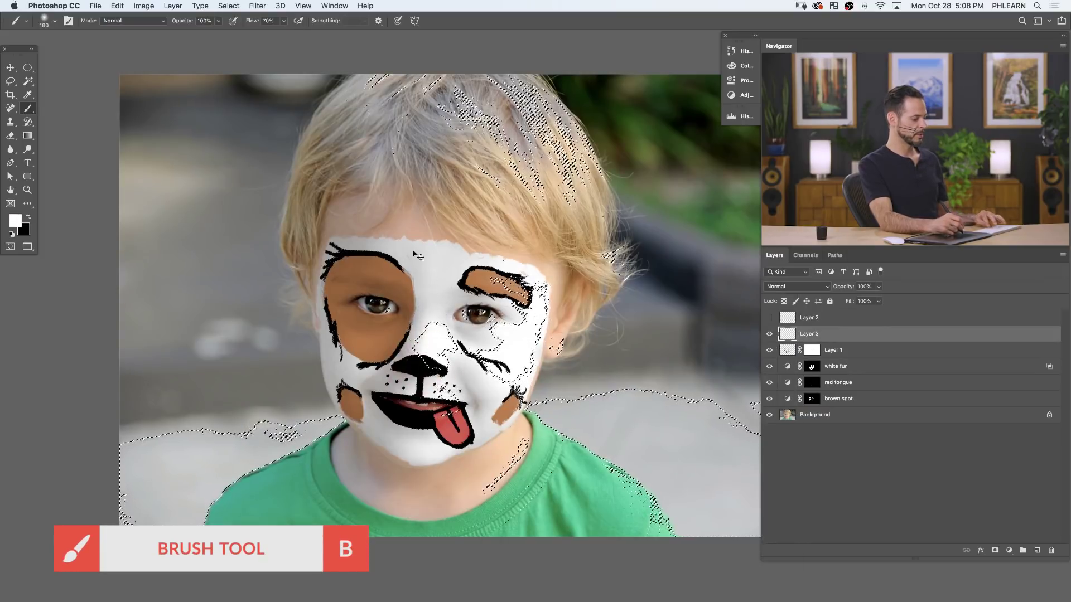
click(421, 367)
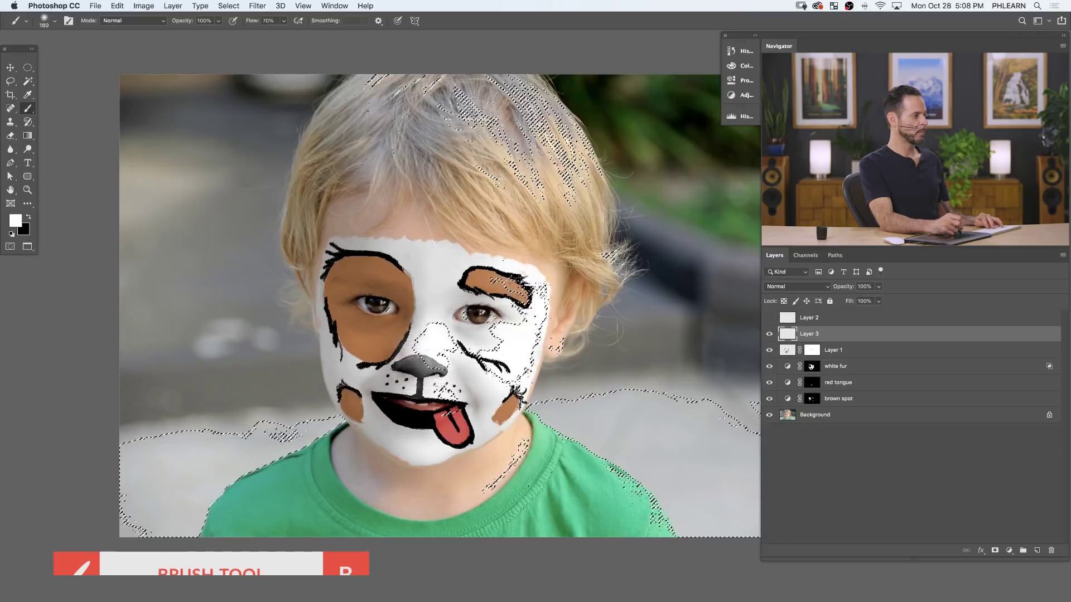
key(super+h)
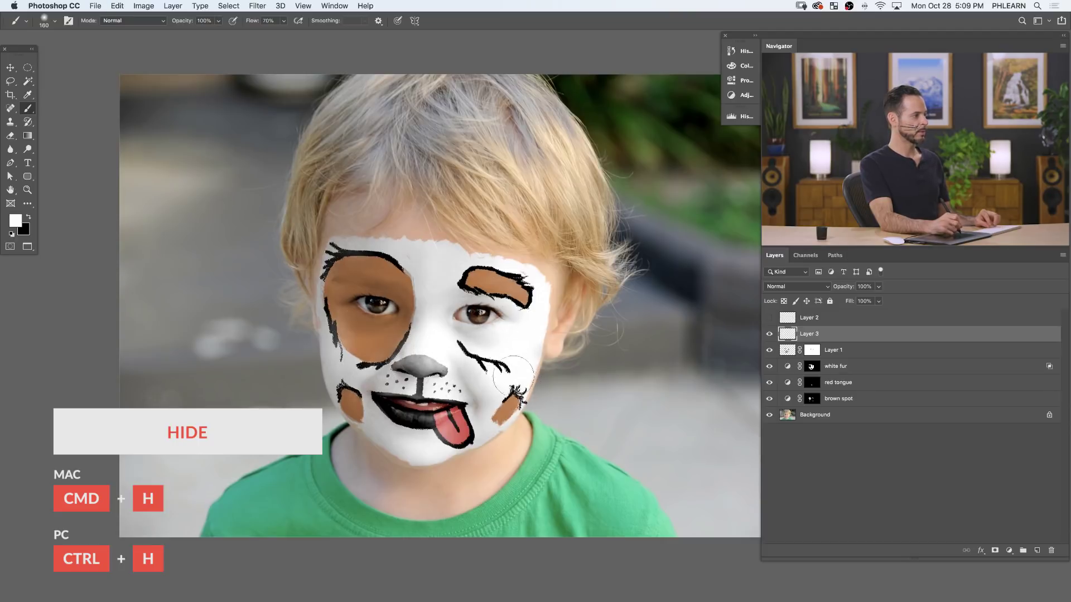
scroll(417, 391, up, 3)
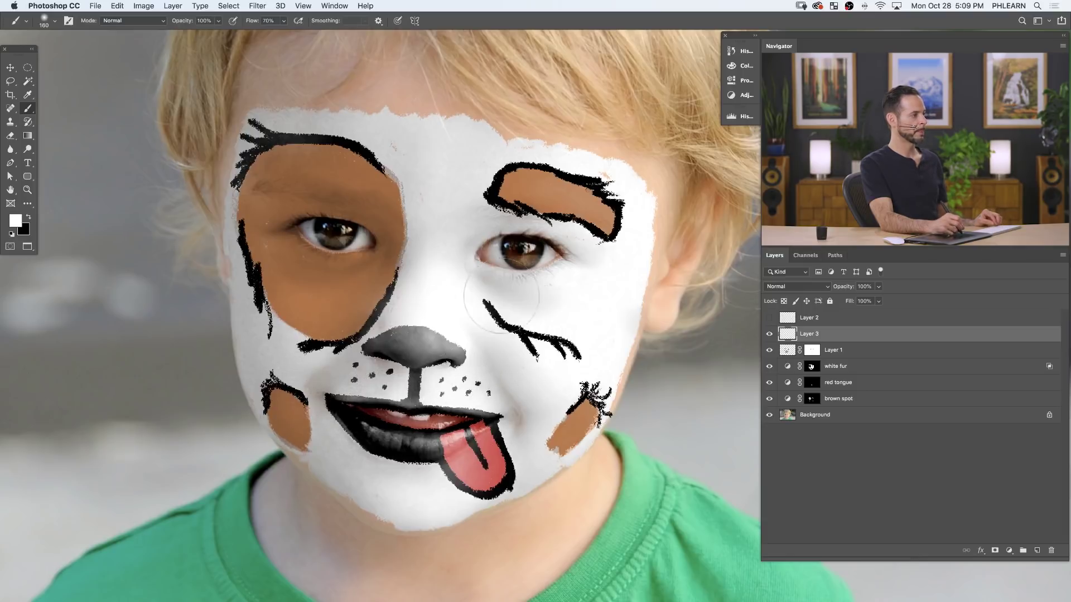
Try painting a white highlight along the black outline of the brown brow patch, and undo it.
drag(623, 195, 592, 162)
key(super+z)
click(768, 334)
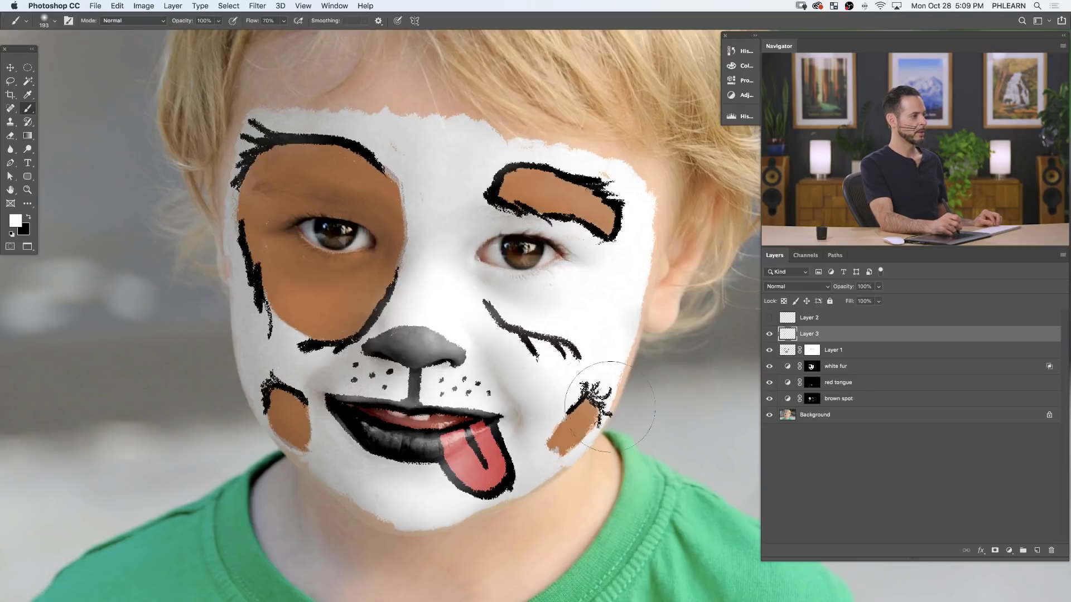
key(super+z)
Compare the face paint with the Layer 3 highlights hidden and shown, checking the nose, lower lip and tongue.
alt+super+click(545, 407)
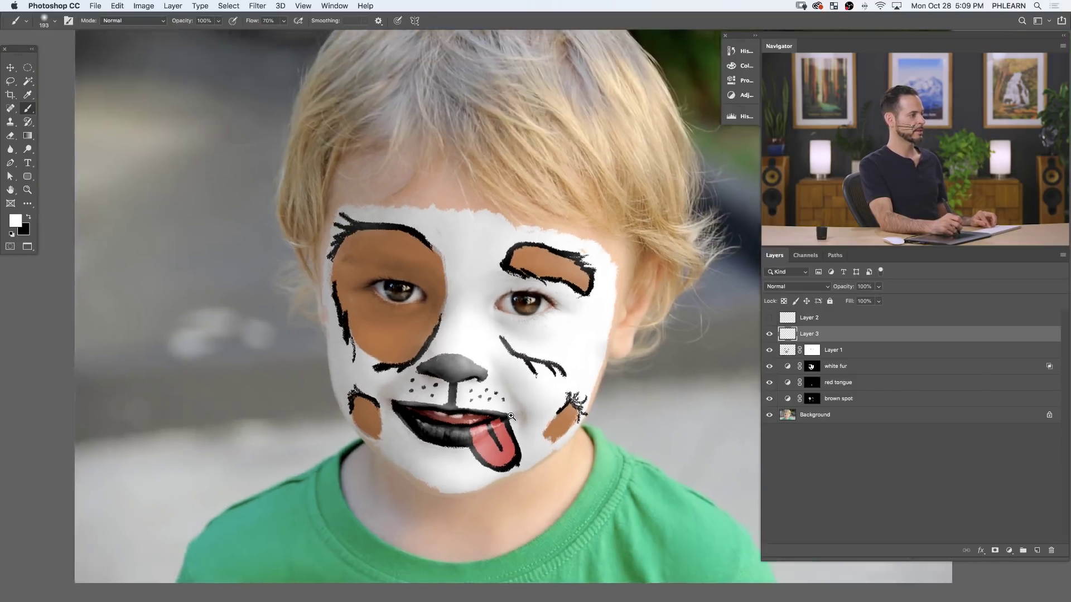
click(770, 334)
click(769, 334)
click(769, 334)
click(769, 334)
click(769, 334)
click(769, 334)
click(768, 336)
click(768, 337)
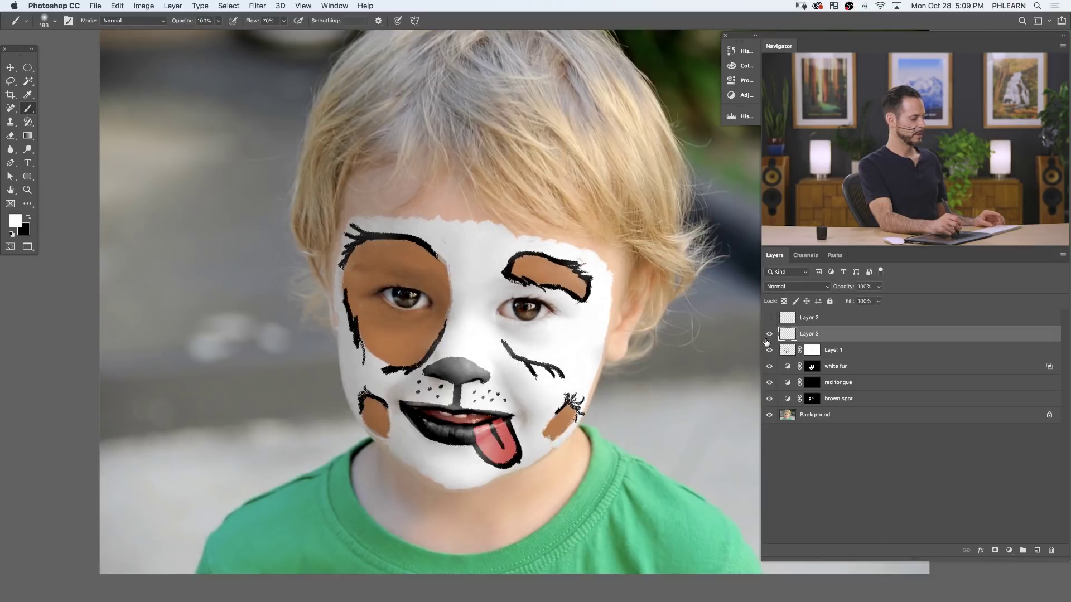
click(769, 338)
click(769, 338)
click(769, 338)
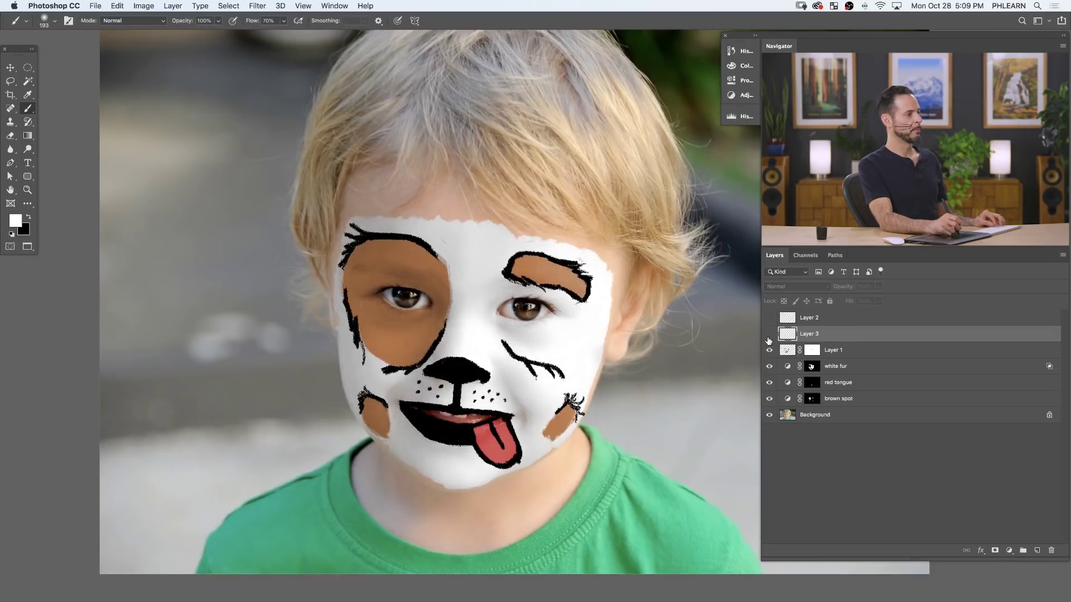
click(768, 338)
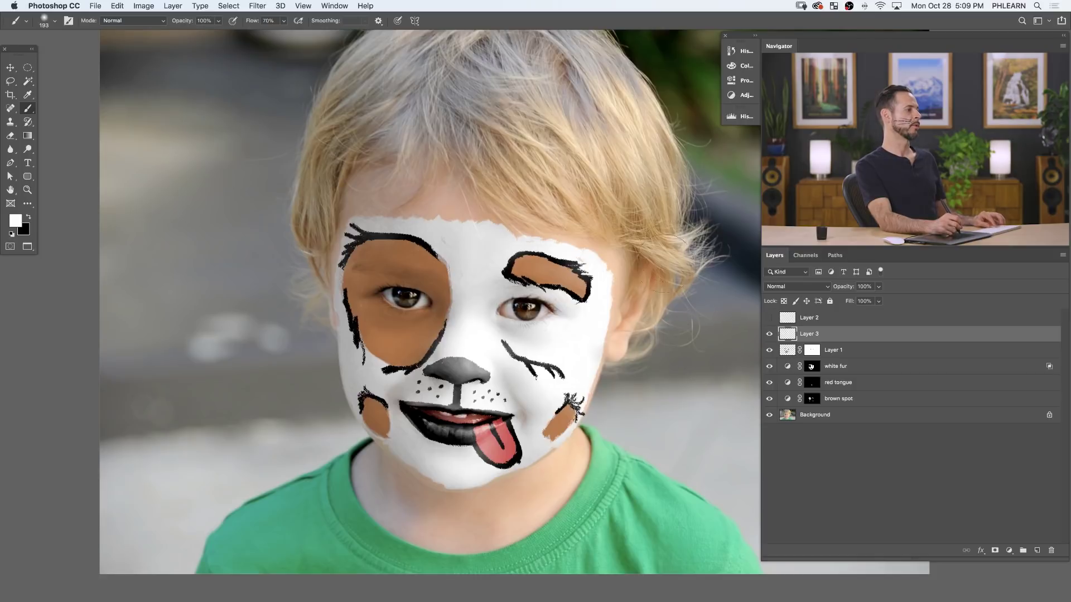
drag(581, 434, 570, 436)
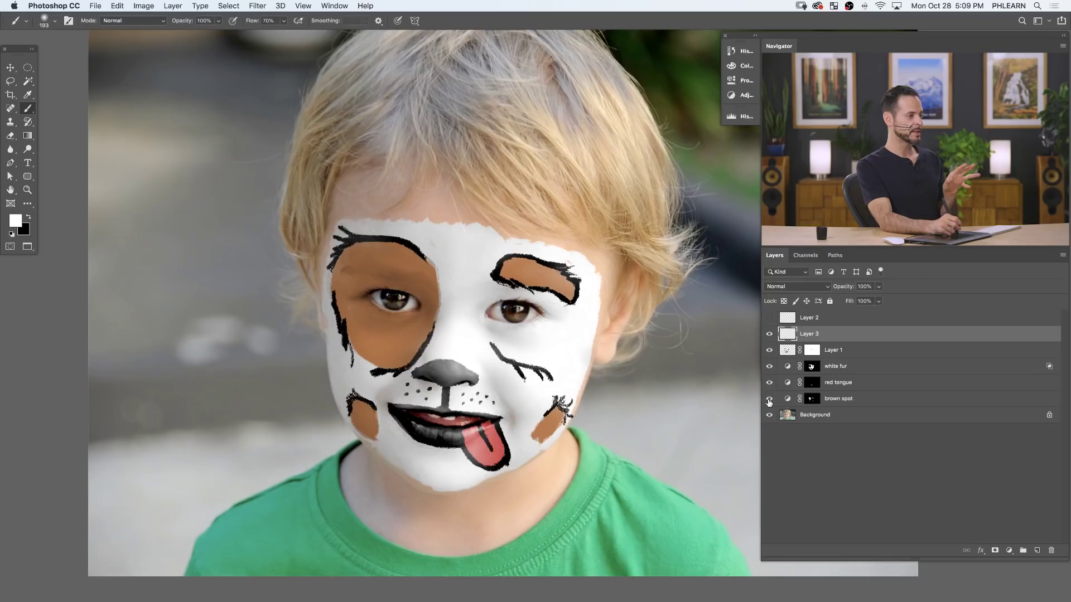
Lower the Lightness of the brown spot layer's Hue/Saturation adjustment to -43.
click(769, 399)
click(769, 399)
click(769, 399)
click(769, 399)
click(787, 398)
double_click(788, 399)
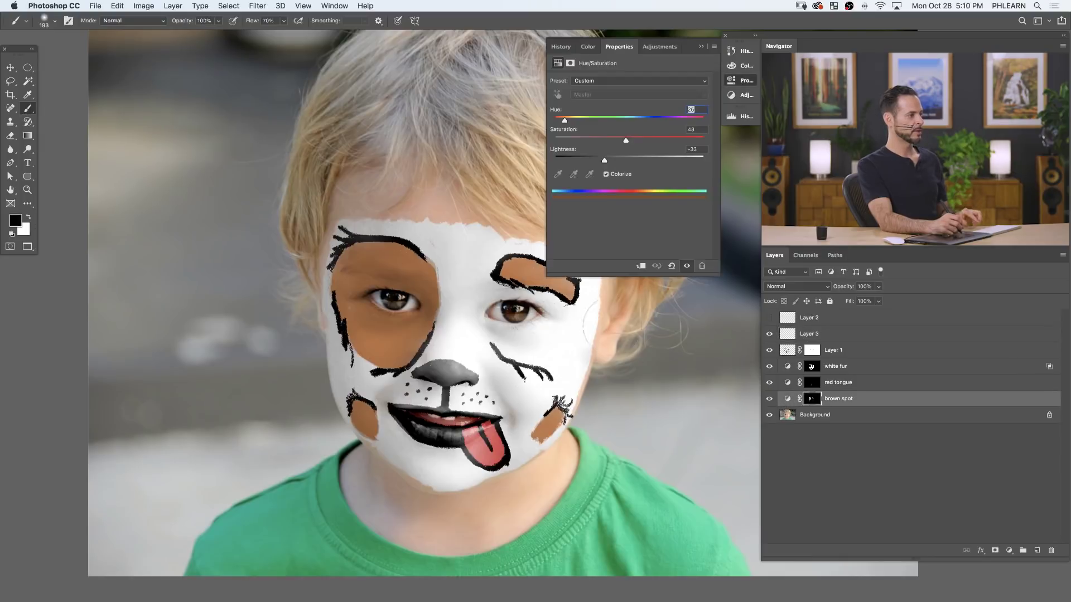
drag(604, 161, 600, 160)
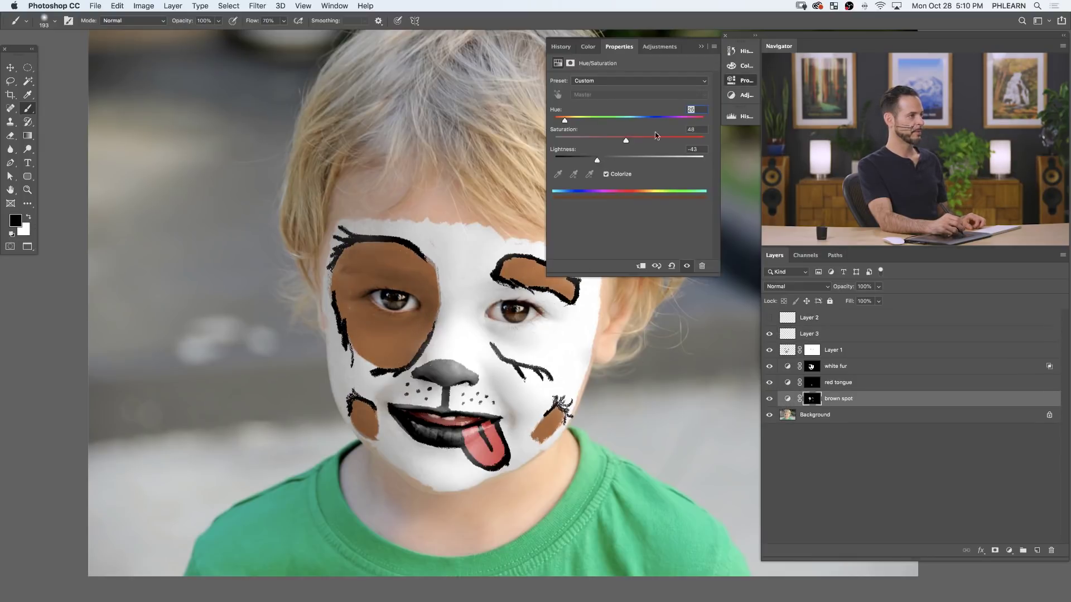
click(737, 81)
drag(482, 318, 433, 311)
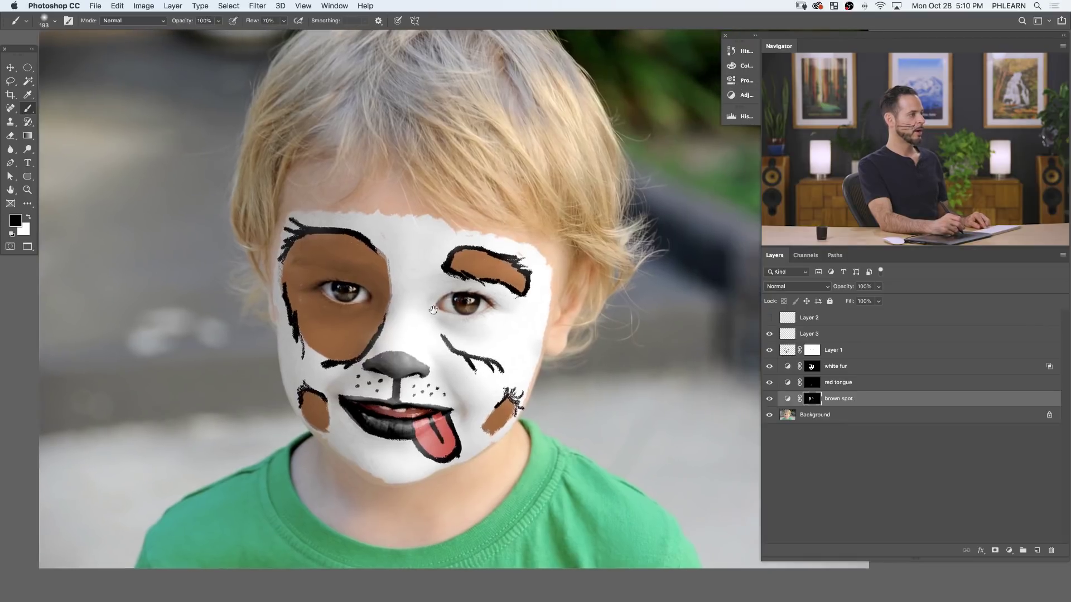
Add a Curves adjustment directly above Layer 3 and darken its RGB midtones with a point at Input 141, Output 96.
key(x)
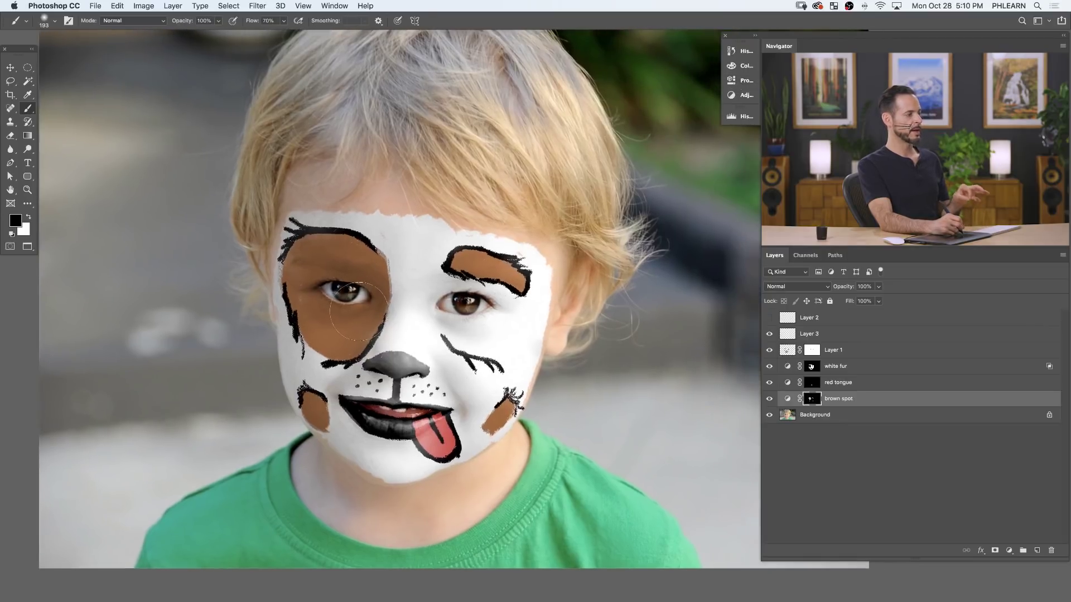
key(alt+period)
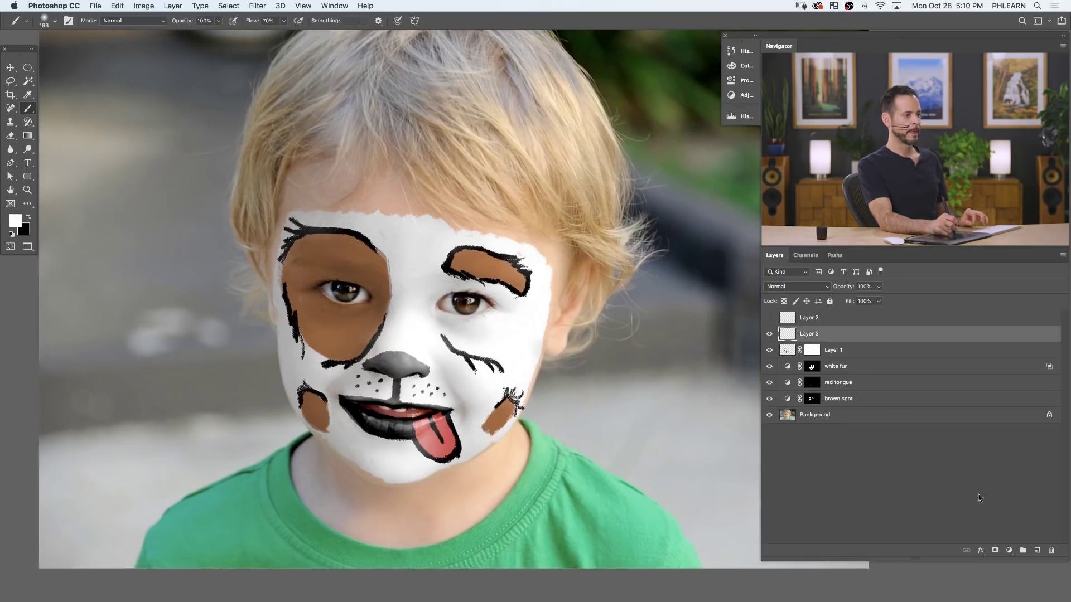
click(1010, 551)
click(1004, 567)
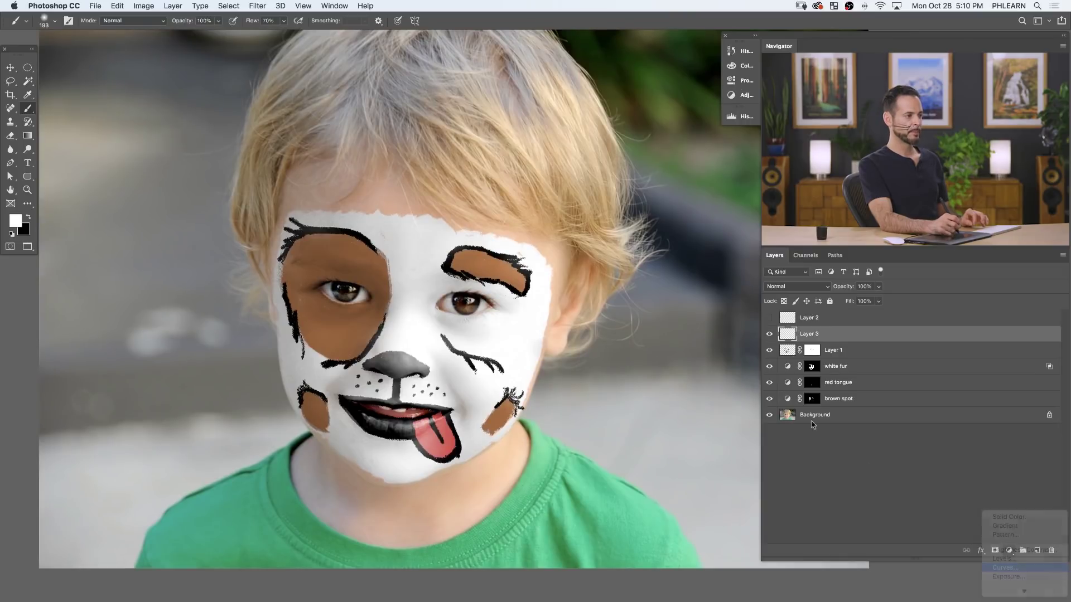
drag(635, 177, 646, 185)
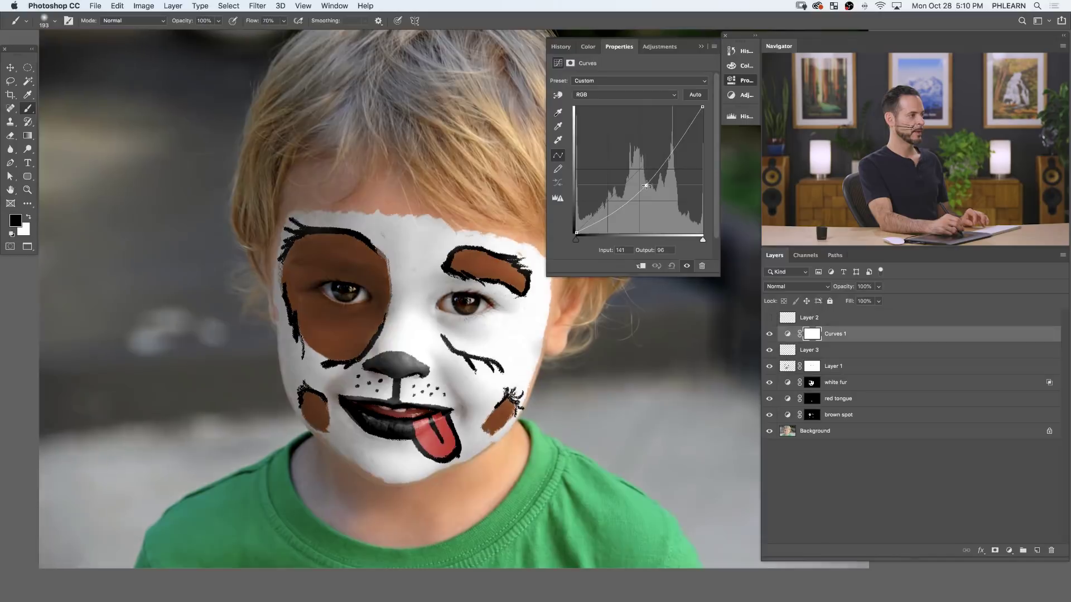
Split the Underlying Layer white slider in the Curves 1 Blend If settings and pull both halves toward the darks.
double_click(872, 335)
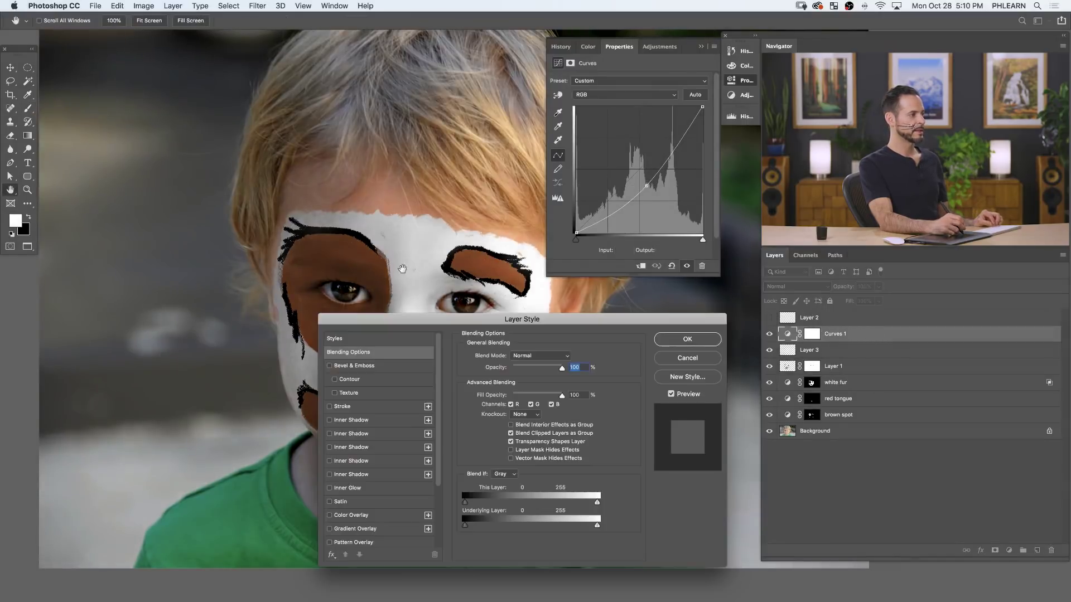
drag(402, 269, 273, 241)
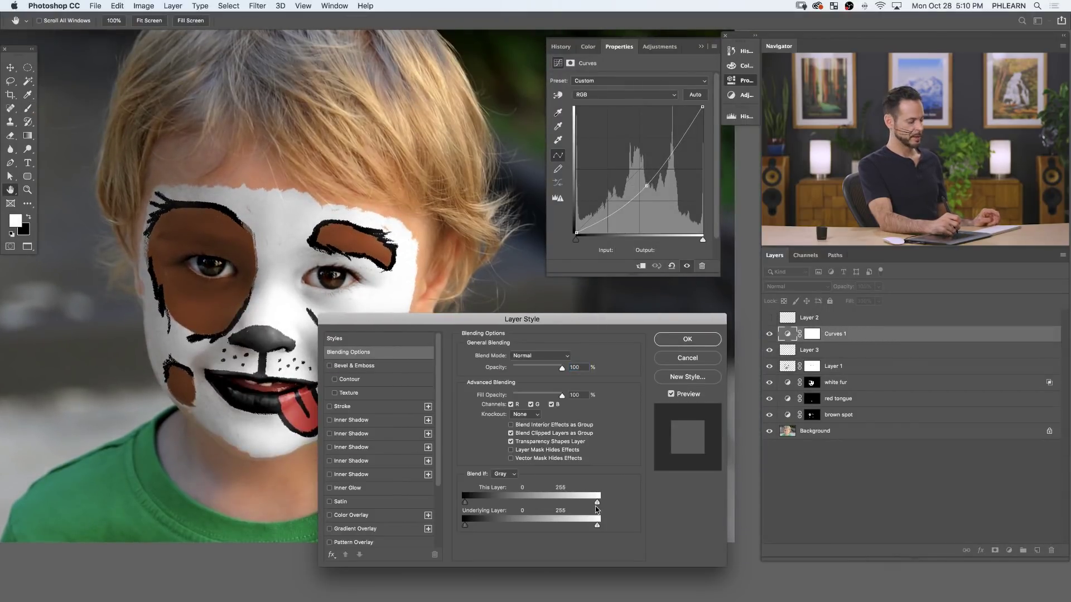
key(alt)
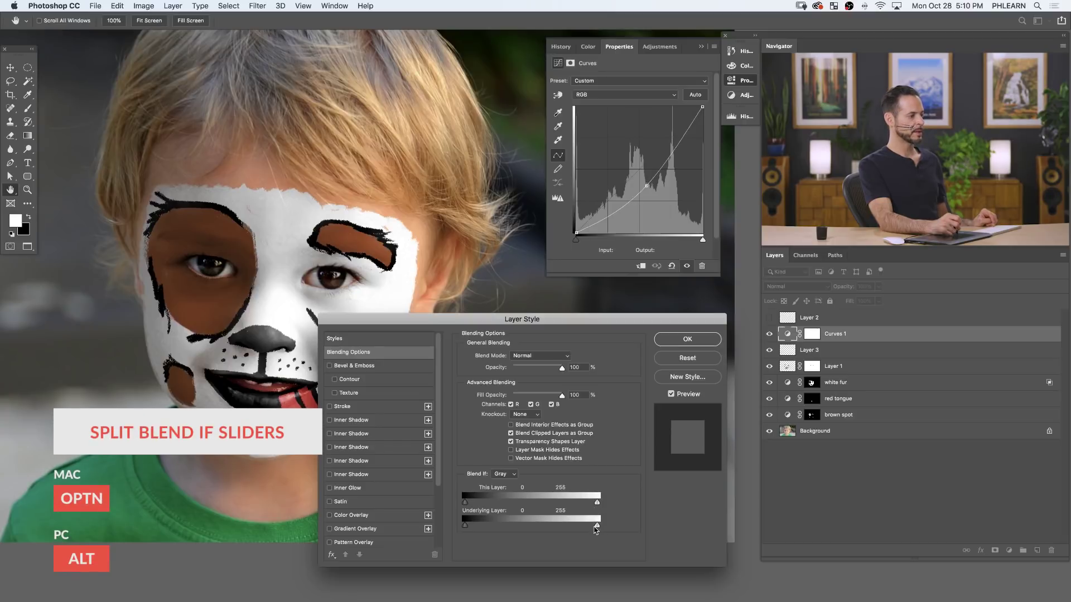
drag(562, 527, 496, 528)
drag(598, 526, 524, 527)
click(685, 342)
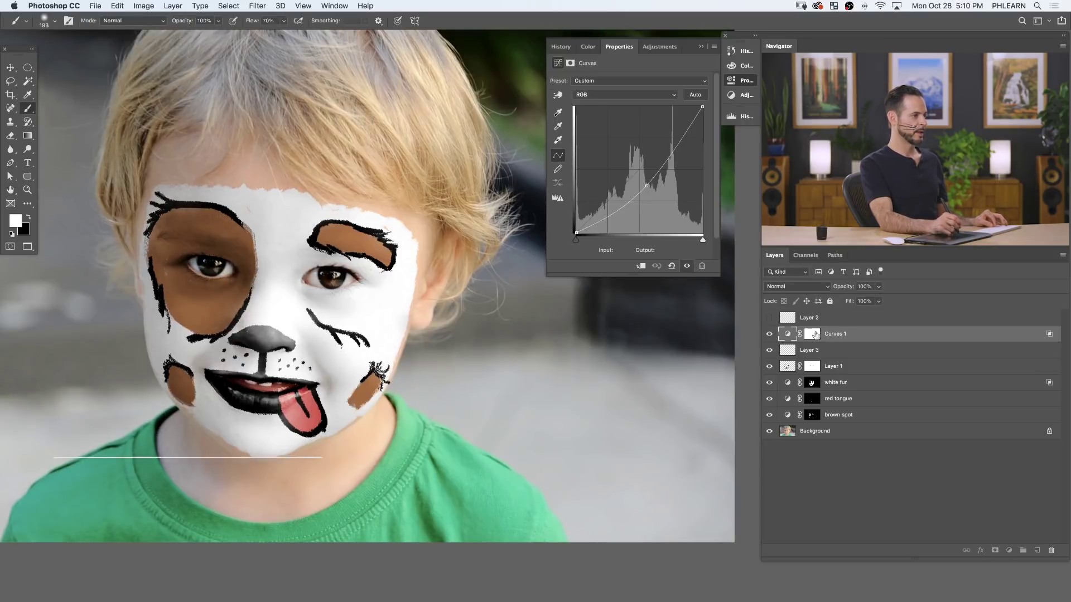
Invert the Curves 1 mask and paint white on it to bring the darkening back over the brown face-paint patches.
click(812, 334)
key(super+i)
key(x)
mouse_move(206, 263)
mouse_down()
mouse_move(220, 262)
mouse_move(215, 304)
mouse_up()
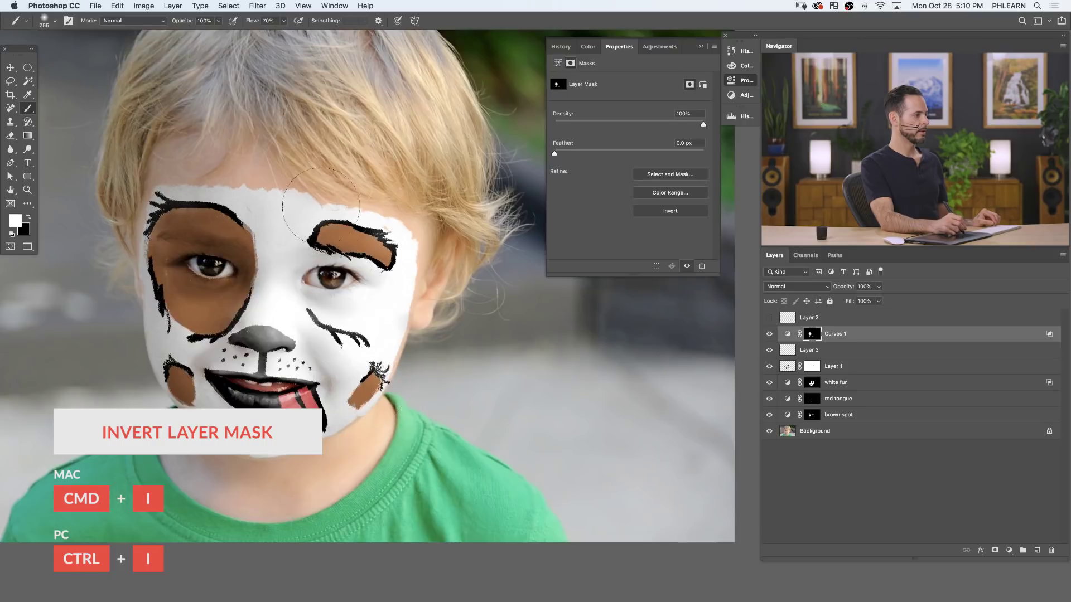
mouse_move(307, 368)
mouse_down()
mouse_move(332, 391)
mouse_move(371, 393)
mouse_up()
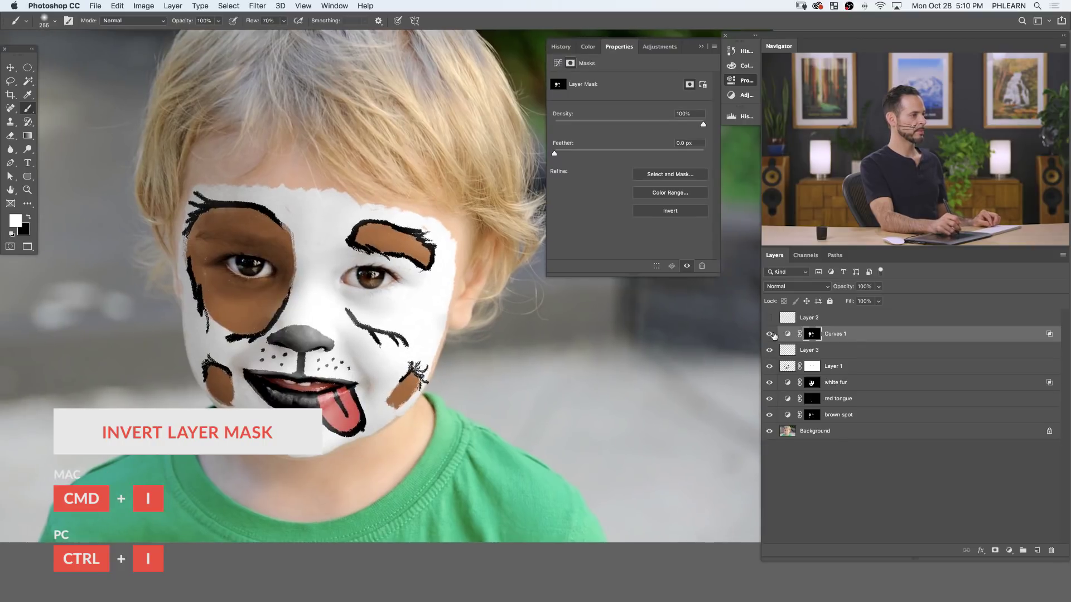
Soften the Curves 1 darkening by moving its RGB midtone point to Input 137, Output 116.
click(785, 334)
drag(647, 185, 644, 176)
Compare the brown patches with the Curves 1 darkening hidden and shown.
click(769, 335)
click(770, 334)
click(769, 335)
click(770, 335)
click(769, 335)
click(770, 335)
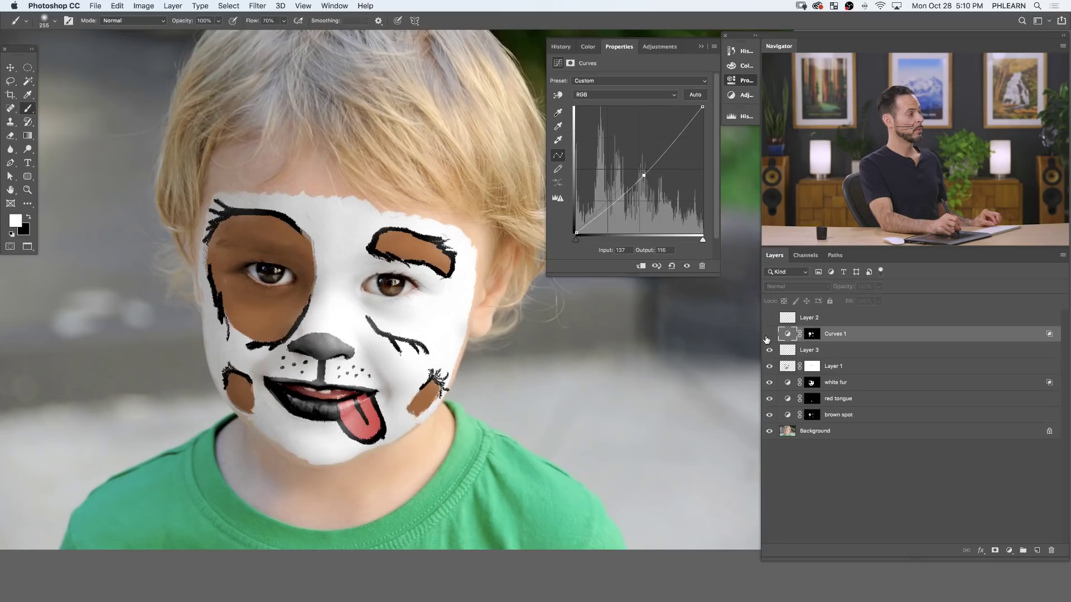
click(770, 335)
click(770, 334)
click(770, 335)
click(770, 333)
drag(397, 388, 431, 396)
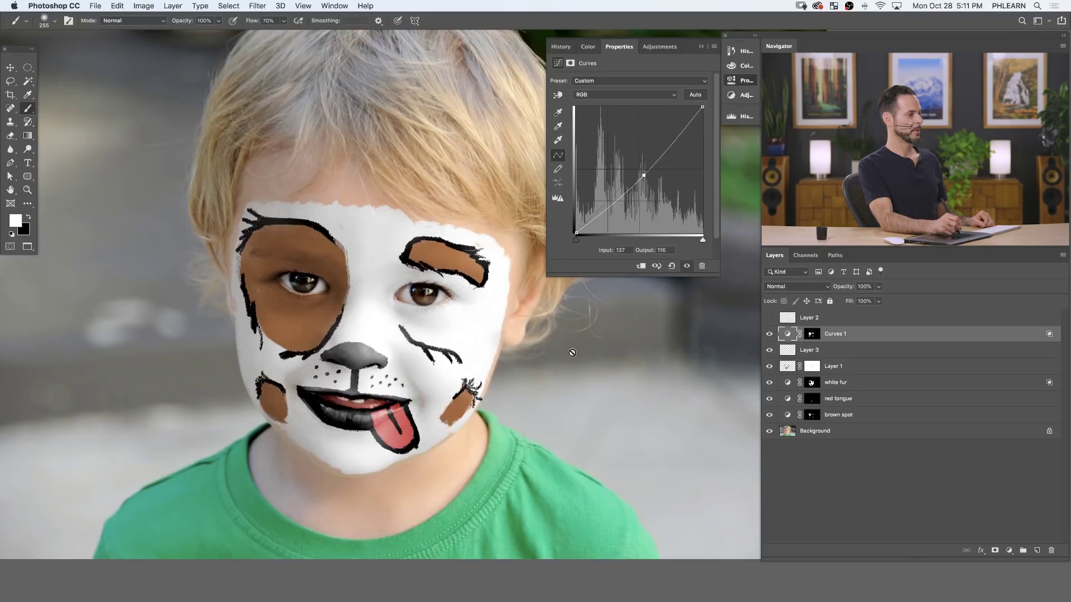
Check the Layer 3 highlights hidden and shown, and reduce that layer's opacity to 82%.
click(770, 353)
click(771, 354)
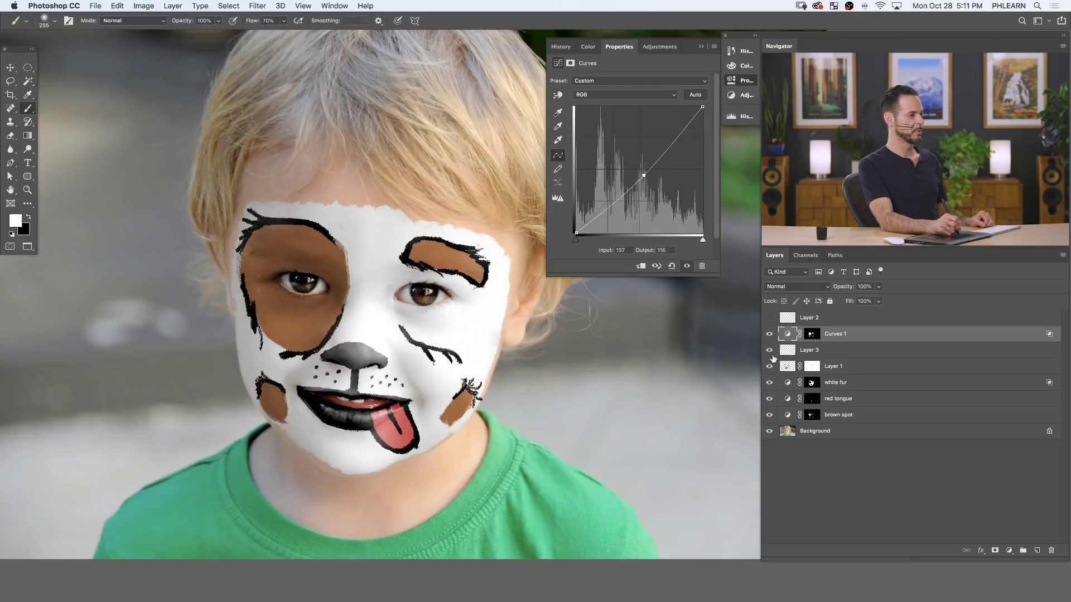
click(838, 351)
drag(843, 288, 841, 289)
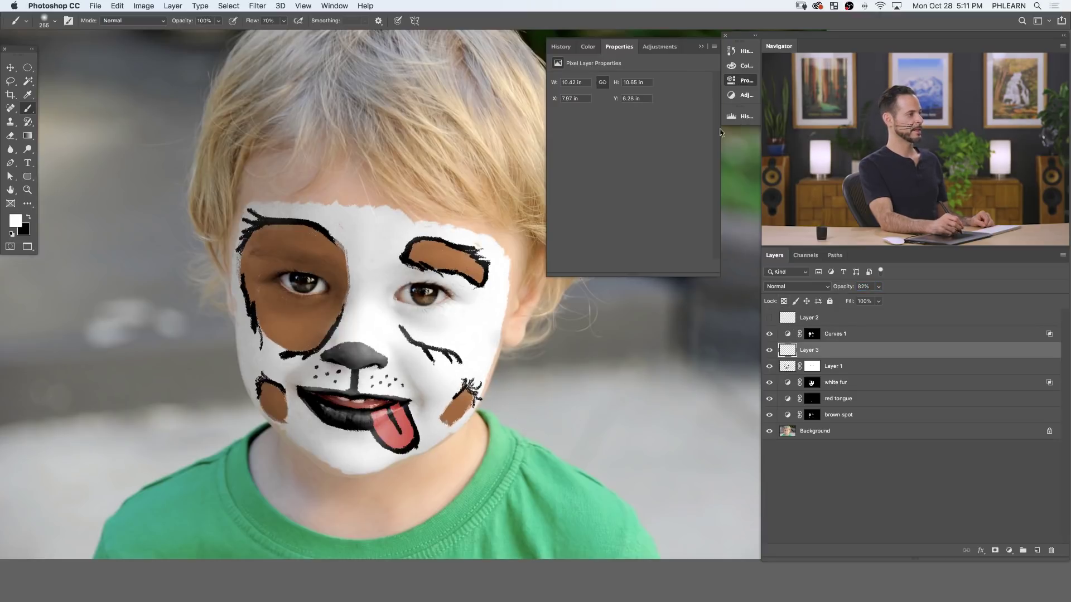
click(744, 79)
Add a blank layer directly above Curves 1 and choose the Blur tool.
scroll(509, 335, left, 2)
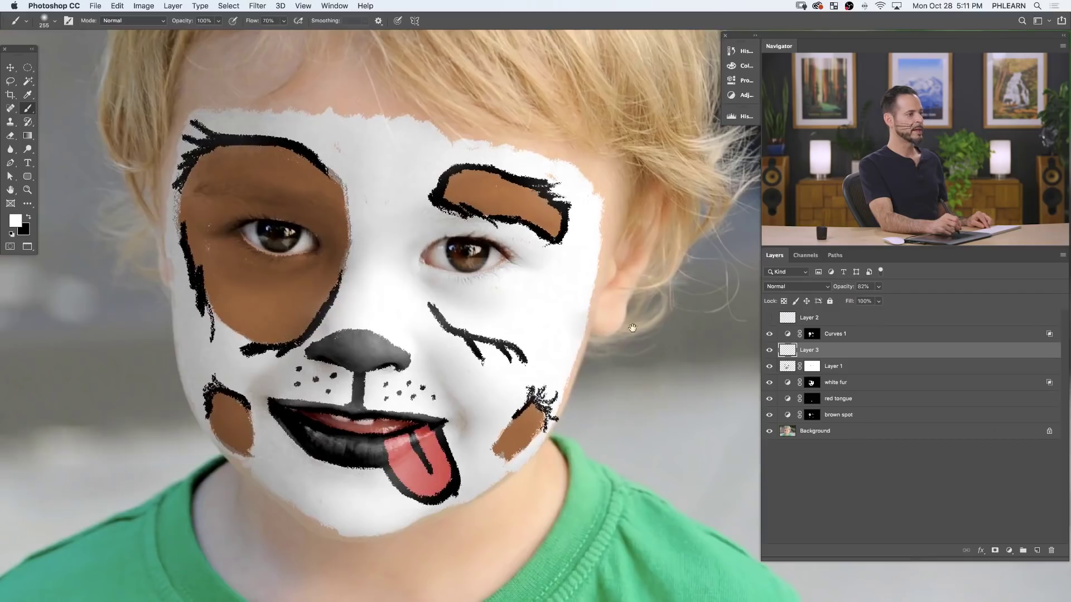
click(875, 337)
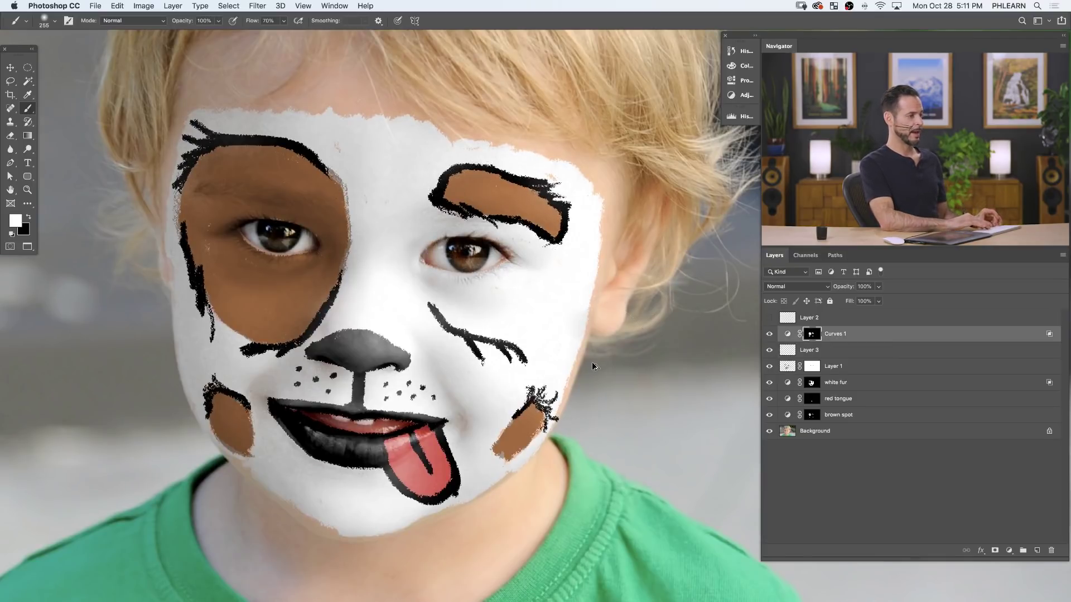
key(super+shift+alt+n)
drag(10, 149, 51, 151)
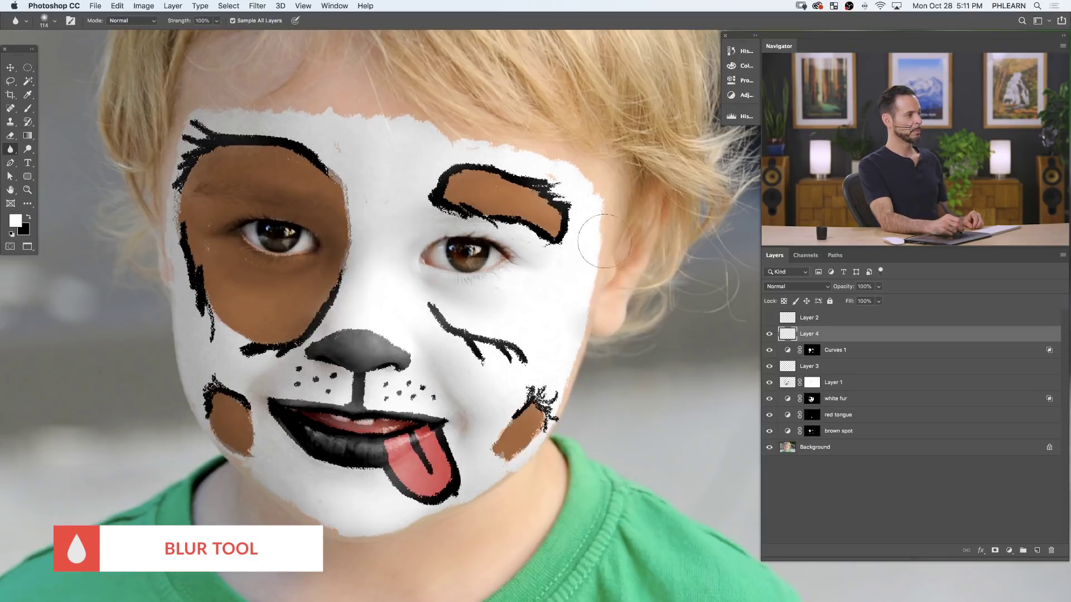
Blur the white paint's outer edge from the temple to the cheek beside the ear, and reduce the blur strength to 61%.
mouse_move(582, 161)
mouse_down()
mouse_move(558, 164)
mouse_move(590, 257)
mouse_move(547, 401)
mouse_move(561, 370)
mouse_up()
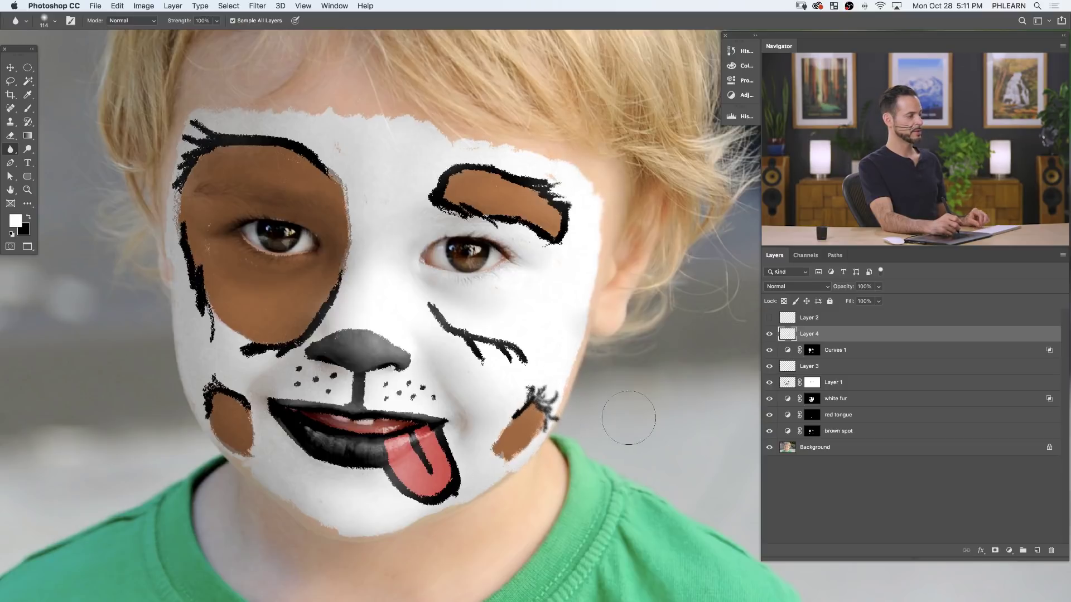
drag(187, 22, 170, 24)
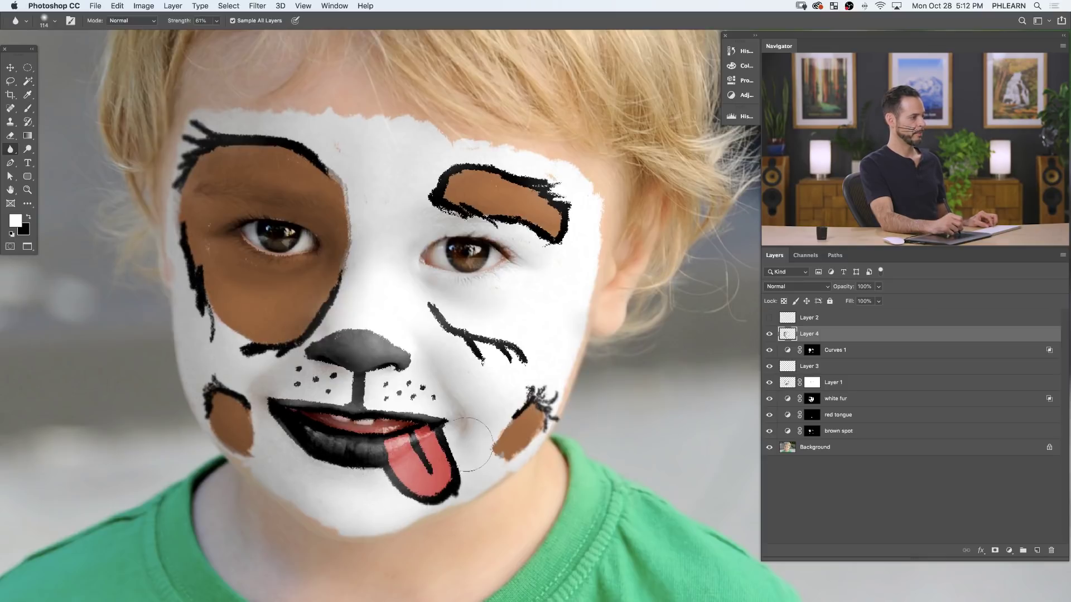
Blur the black edges around the nose, its center line and the branching under-eye line with a smaller brush.
key(bracketleft)
key(bracketleft)
key(bracketleft)
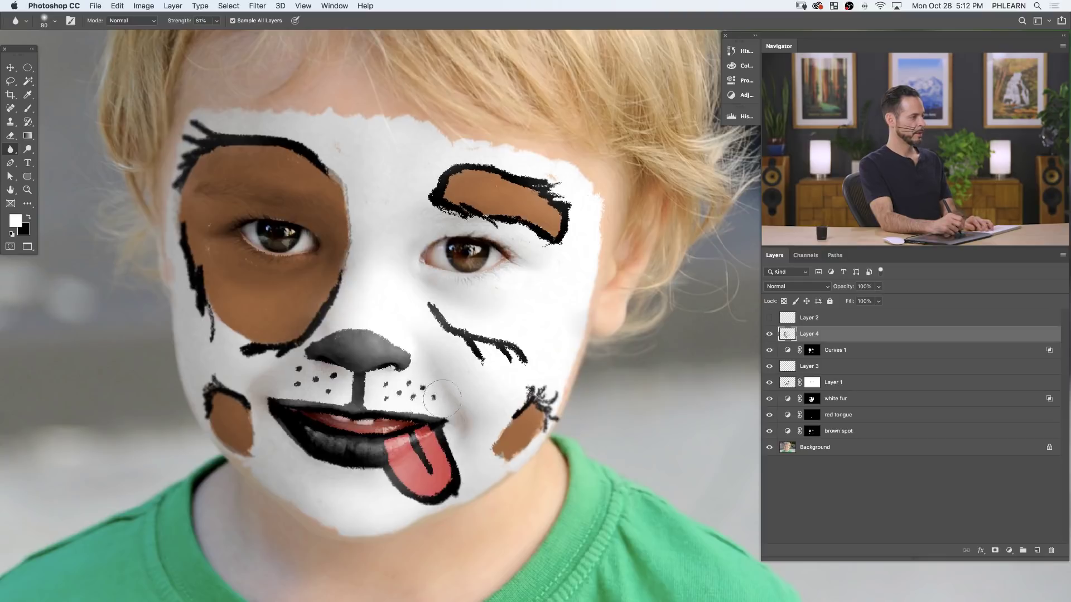
mouse_move(335, 318)
mouse_down()
mouse_move(390, 330)
mouse_move(422, 362)
mouse_move(361, 377)
mouse_up()
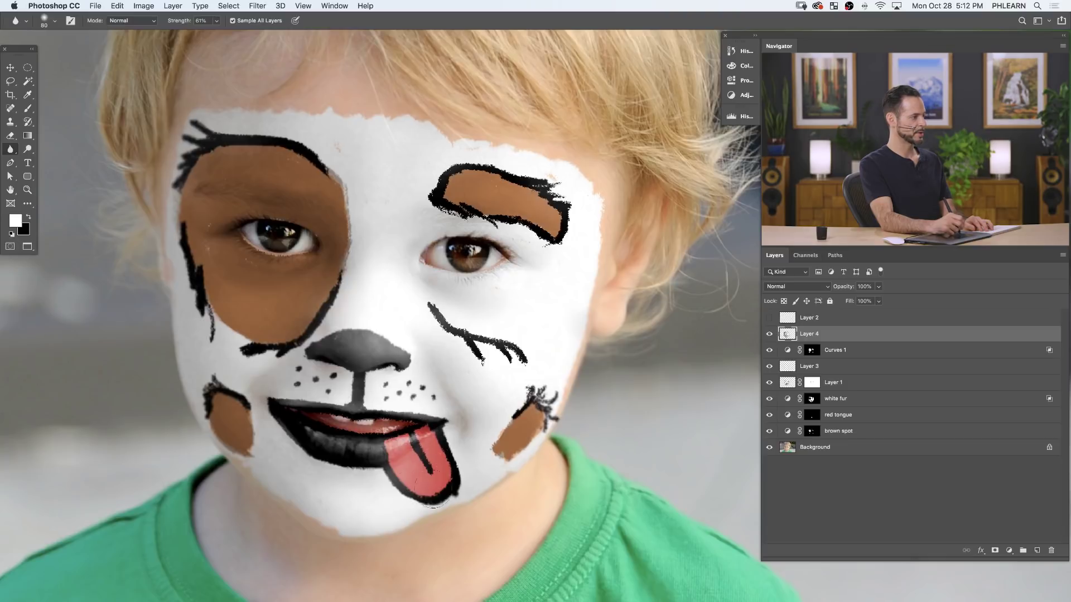
mouse_move(441, 310)
mouse_down()
mouse_move(430, 322)
mouse_move(462, 344)
mouse_move(512, 356)
mouse_up()
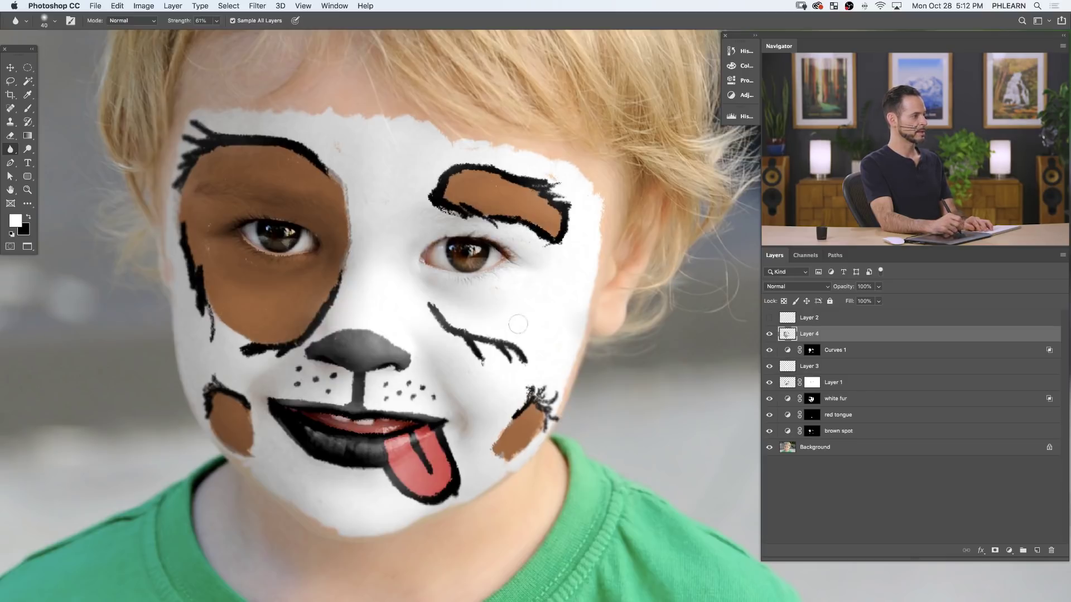
Enlarge the blur brush and soften the white paint's outer edge from the temple down to the chin.
key(bracketright)
key(bracketright)
key(bracketright)
key(bracketright)
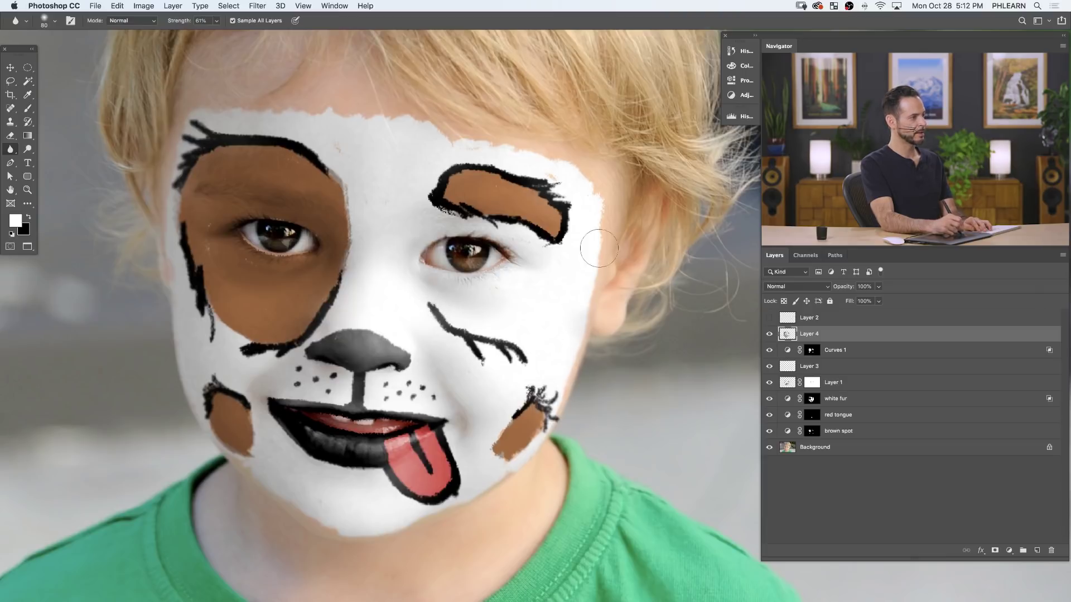
mouse_move(603, 229)
mouse_down()
mouse_move(594, 196)
mouse_move(605, 206)
mouse_move(578, 327)
mouse_move(601, 288)
mouse_move(540, 454)
mouse_move(536, 439)
mouse_move(458, 504)
mouse_move(457, 517)
mouse_move(375, 537)
mouse_up()
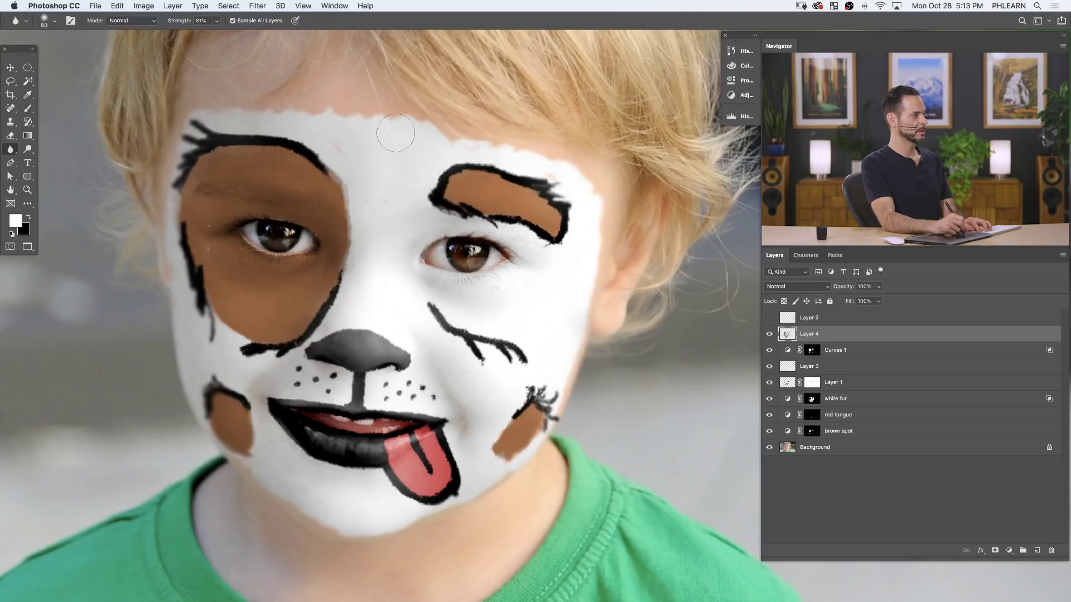
Hide Layer 4 and examine the face-paint edges up close without the blur.
mouse_move(524, 285)
mouse_down()
mouse_move(501, 291)
mouse_move(530, 290)
mouse_up()
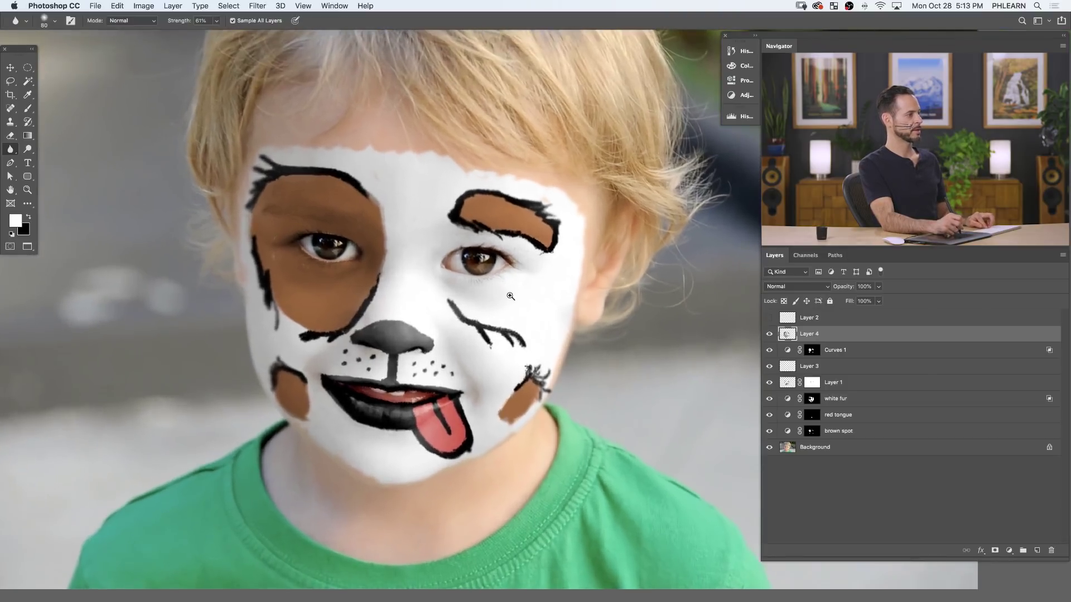
click(769, 333)
drag(485, 385, 494, 387)
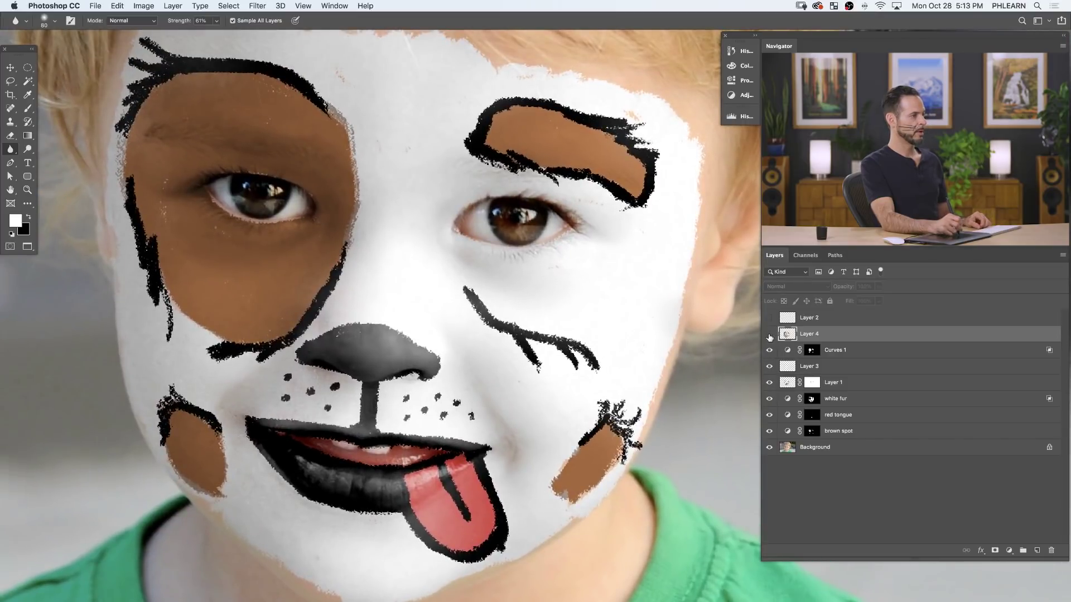
Compare the face-paint edges with and without the blur by toggling the visibility of Layer 4.
click(769, 335)
click(769, 334)
click(769, 334)
click(769, 335)
click(769, 335)
click(769, 335)
click(769, 335)
Shrink the blur brush and soften the black hair strokes around the brown cheek spot beside the tongue.
key(bracketleft)
key(bracketleft)
key(bracketleft)
key(bracketleft)
key(bracketleft)
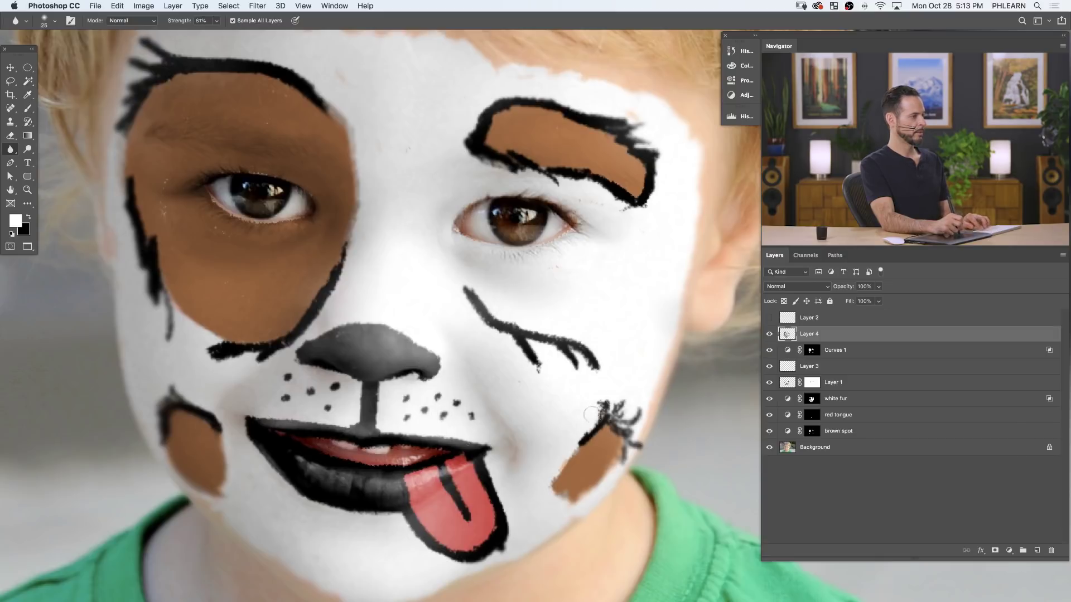
mouse_move(575, 407)
mouse_down()
mouse_move(492, 400)
mouse_move(473, 433)
mouse_up()
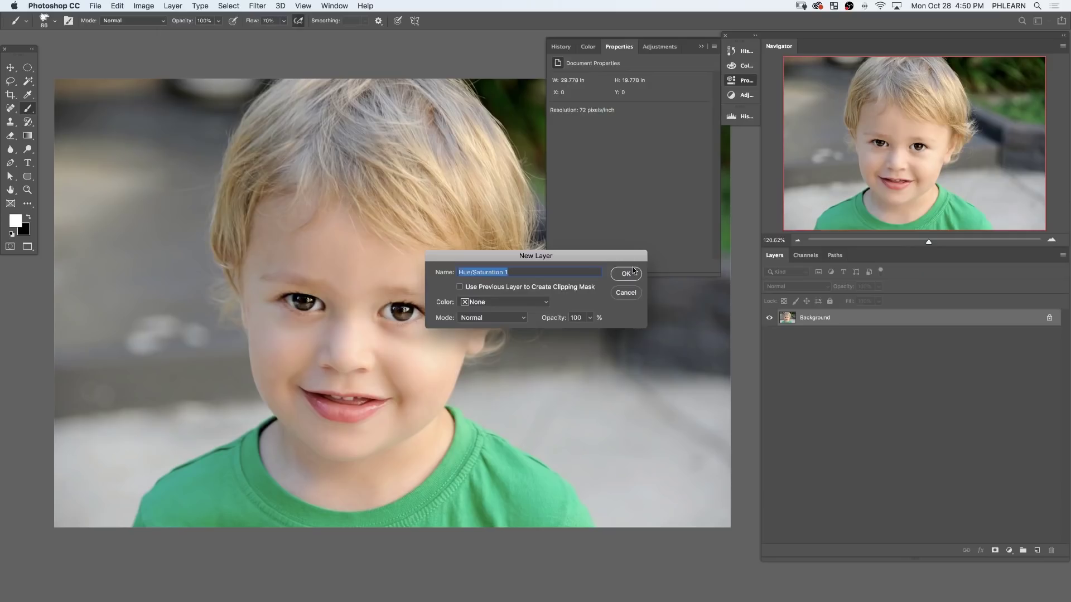
Add a Hue/Saturation adjustment layer above the Background, enable Colorize and lower the hue toward orange-brown.
click(625, 274)
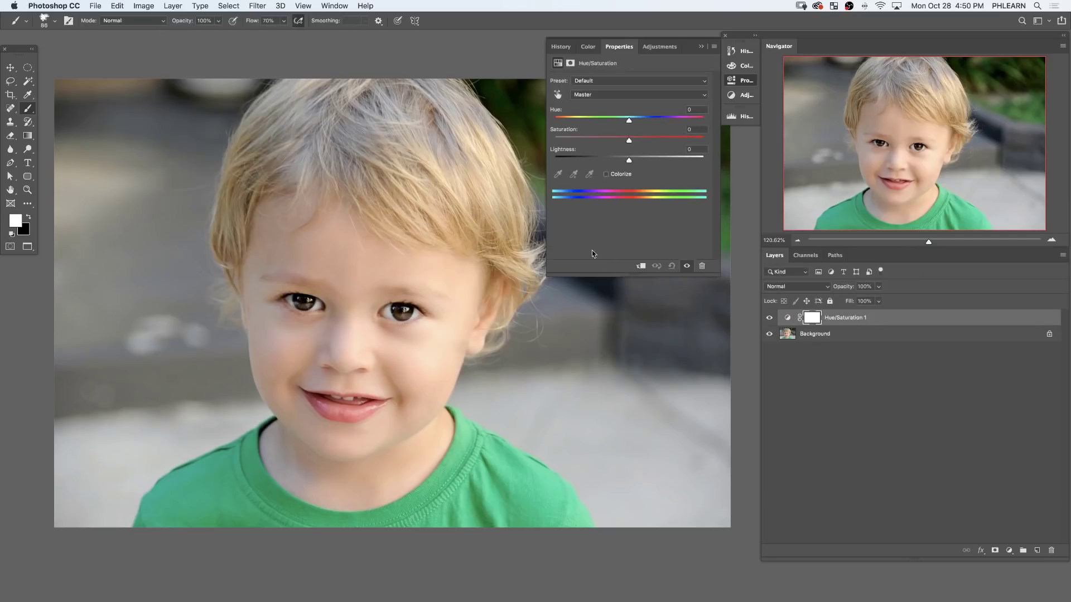
click(606, 175)
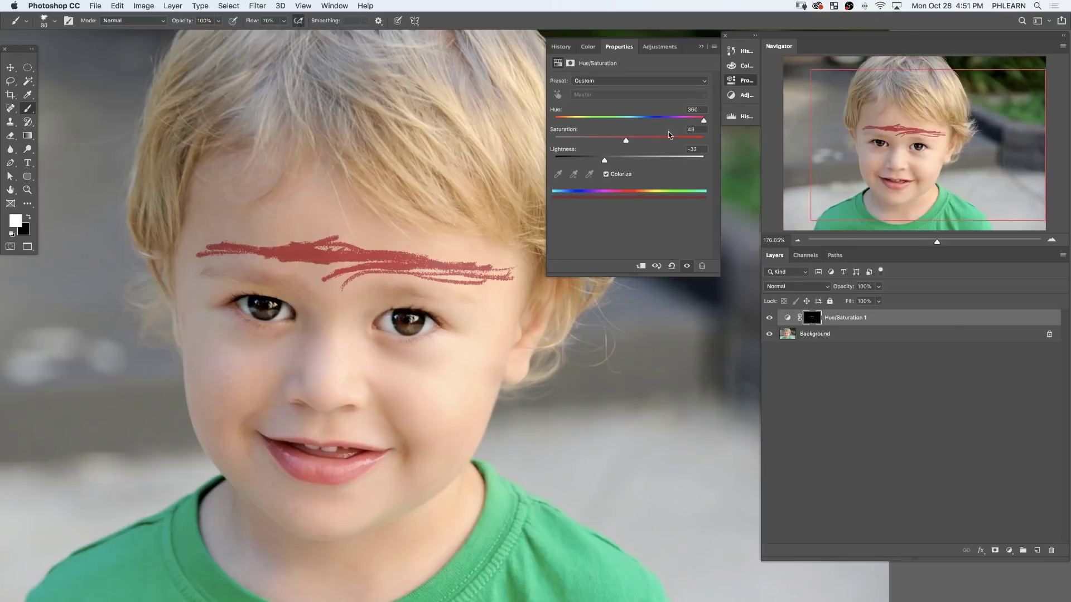
drag(678, 121, 571, 124)
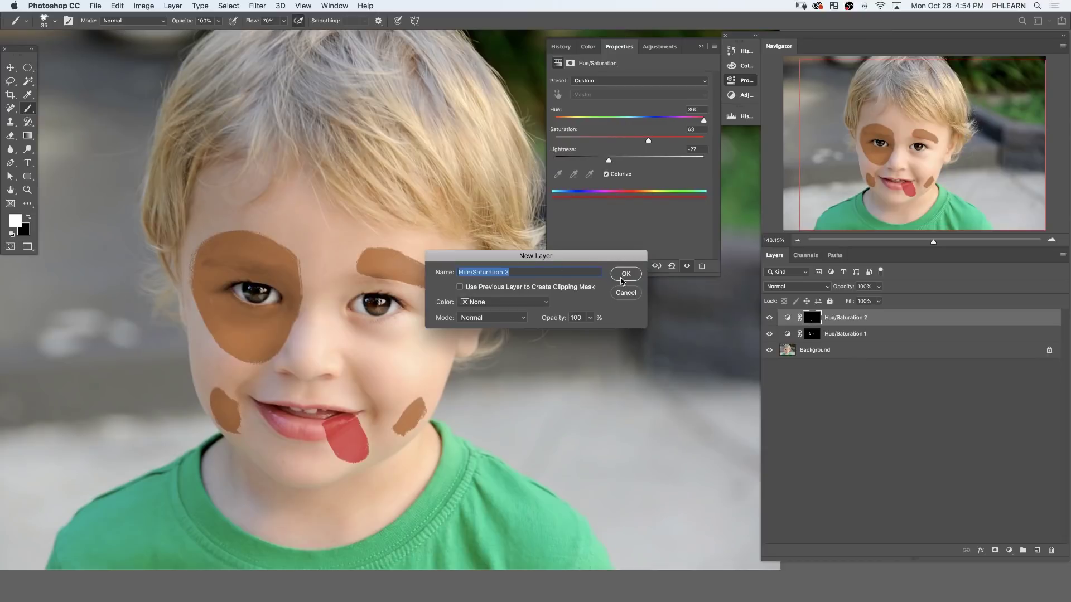
Add a third Hue/Saturation adjustment layer, restrict it to the Reds and activate its color-sampling eyedropper.
click(625, 274)
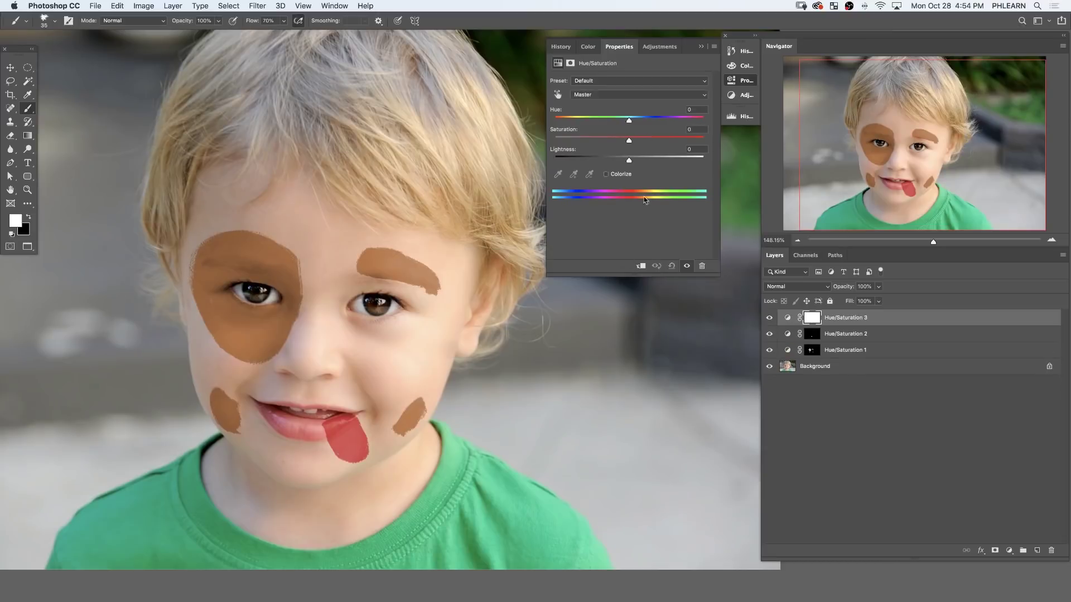
click(584, 95)
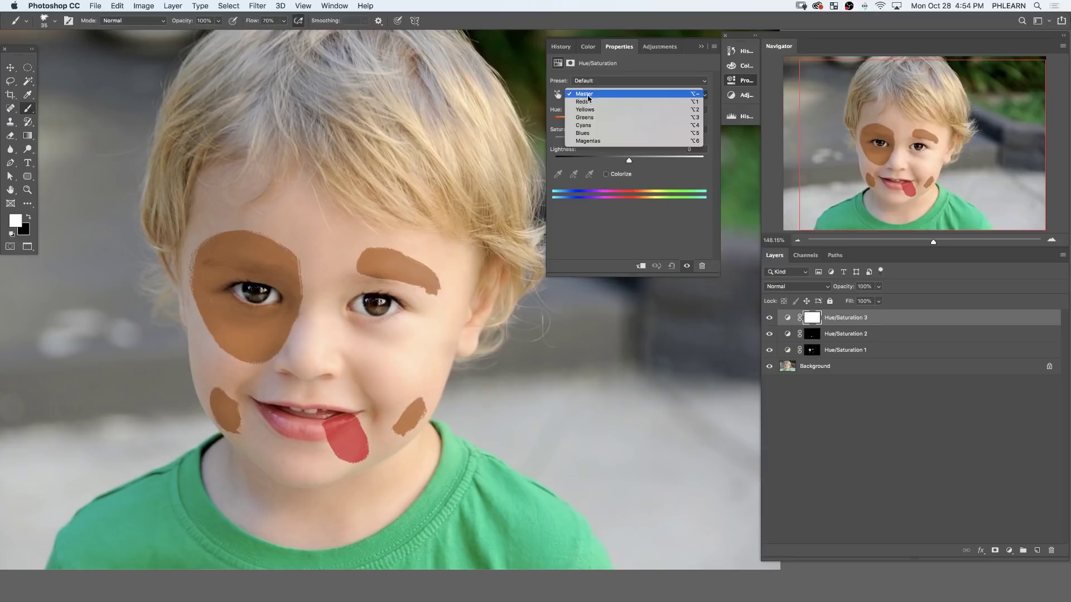
click(582, 102)
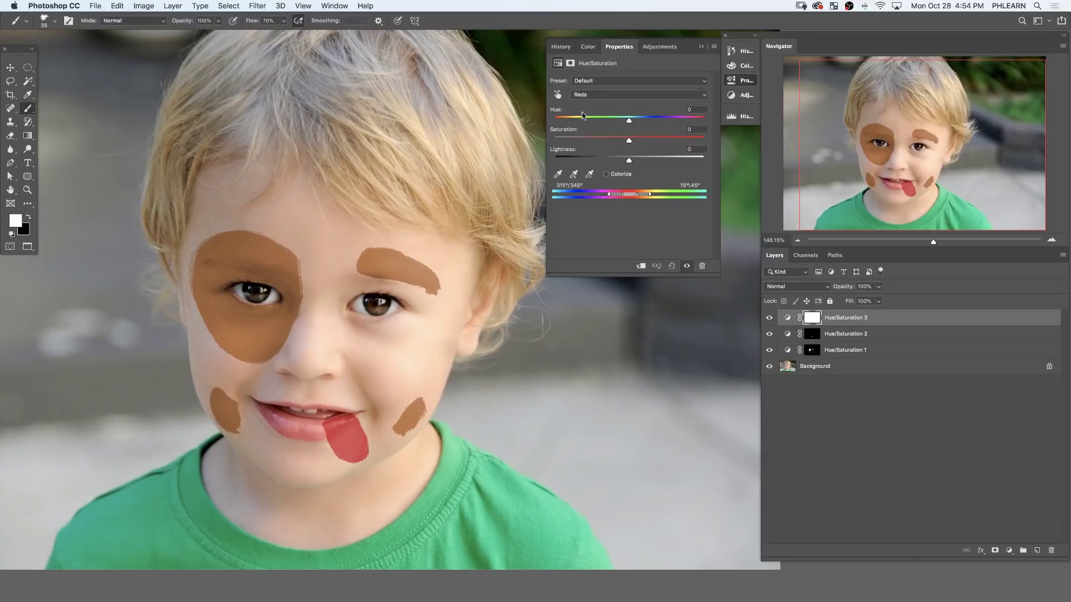
click(559, 176)
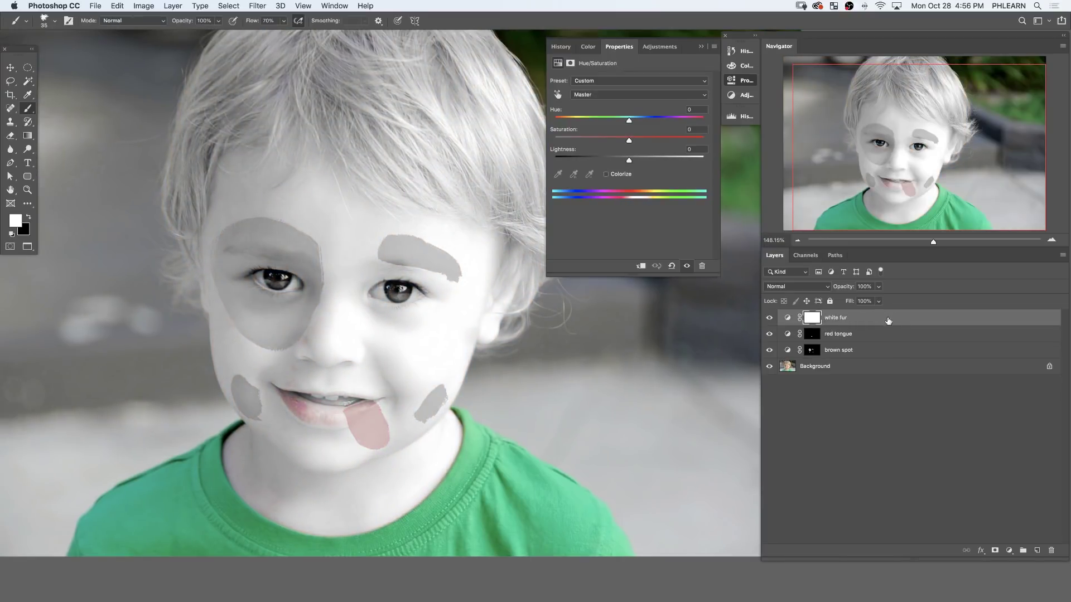
Split the white fur layer's Blend If underlying black slider to 0 / 136, and select the layer's mask.
double_click(898, 320)
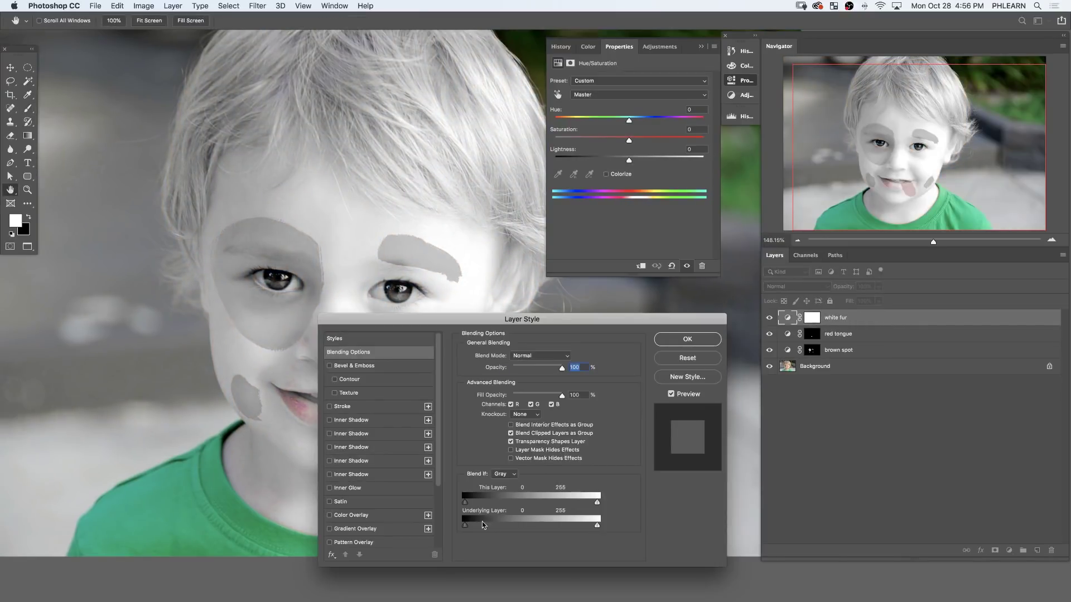
drag(482, 526, 547, 526)
scroll(210, 469, right, 5)
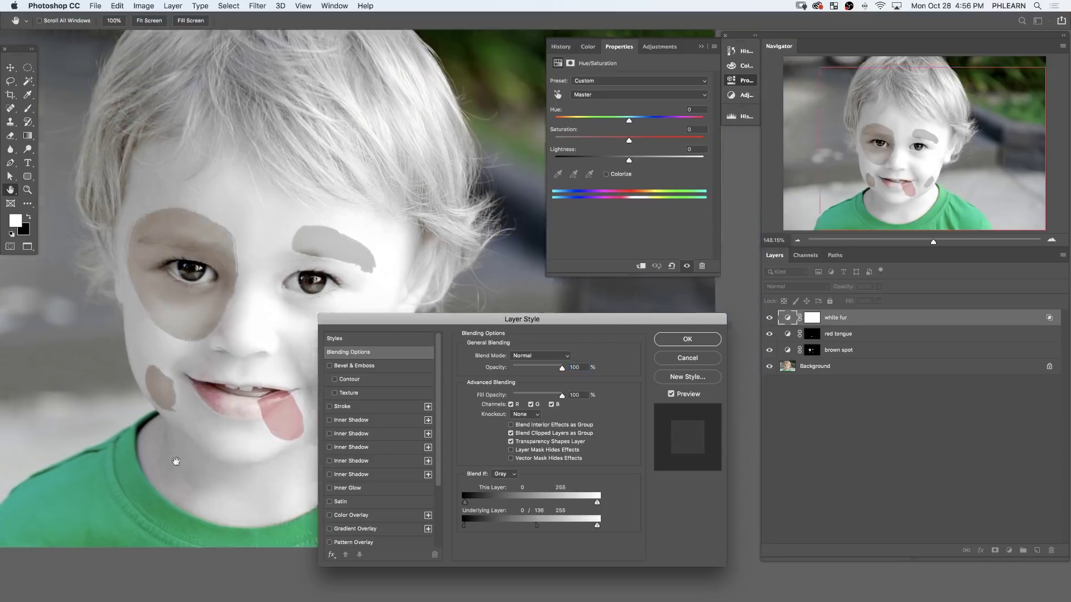
click(690, 340)
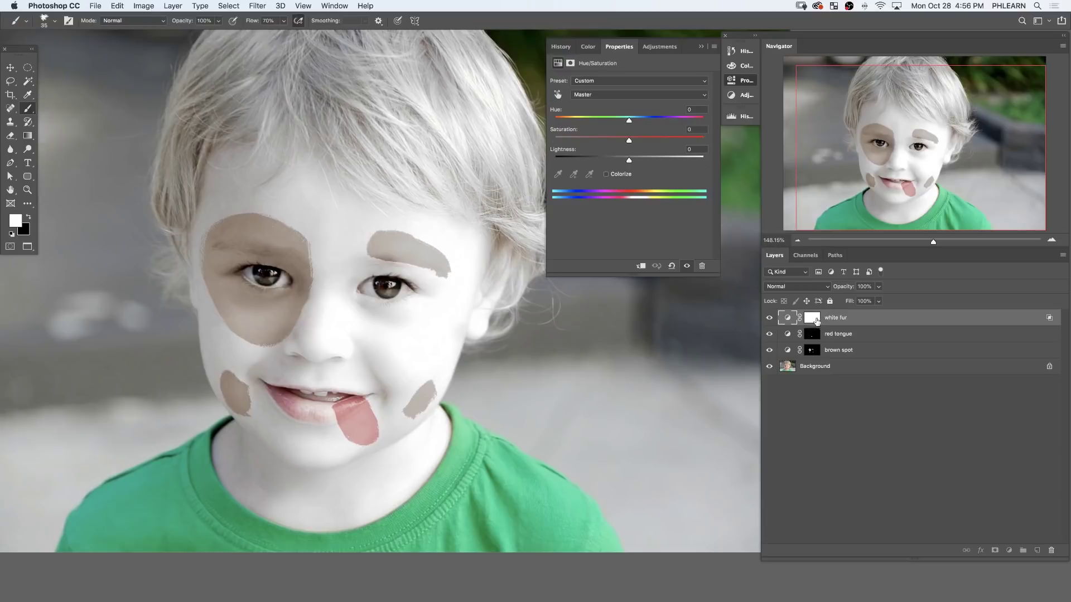
click(812, 318)
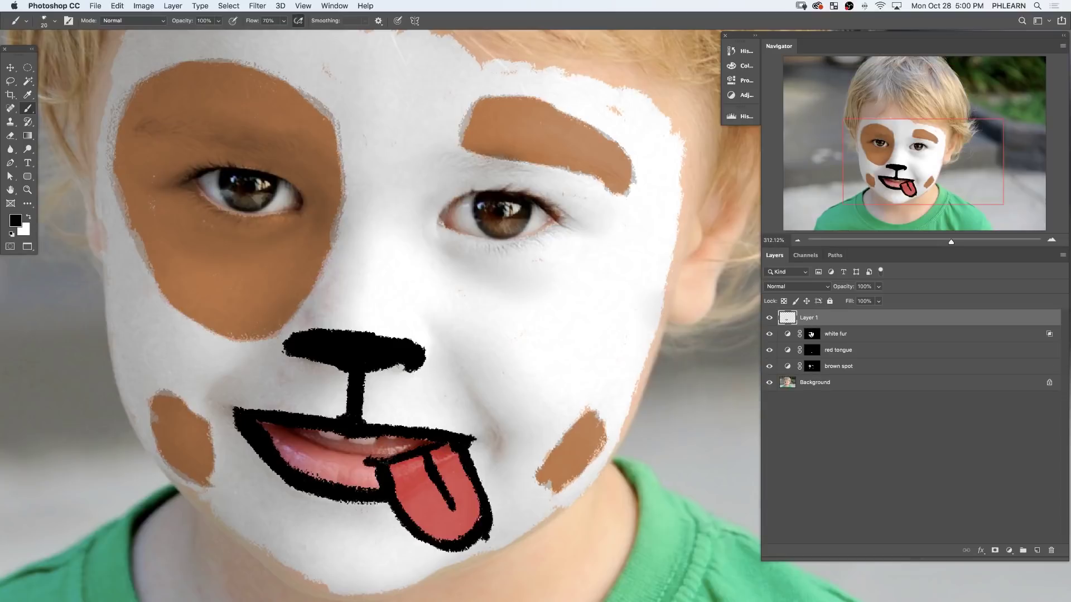
Fill the lower lip beside the tongue with black paint on Layer 1.
mouse_move(390, 461)
mouse_down()
mouse_move(331, 462)
mouse_move(284, 440)
mouse_move(318, 469)
mouse_move(362, 478)
mouse_move(352, 479)
mouse_up()
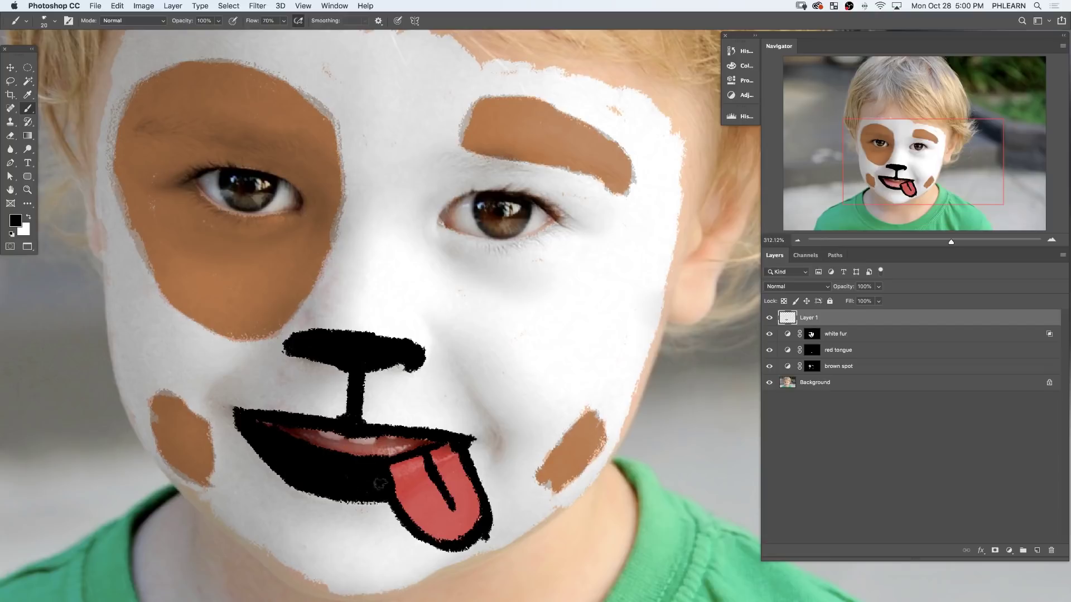
Hide Layer 1 and the three face-paint adjustment layers, and duplicate the Blue channel.
drag(769, 318, 774, 366)
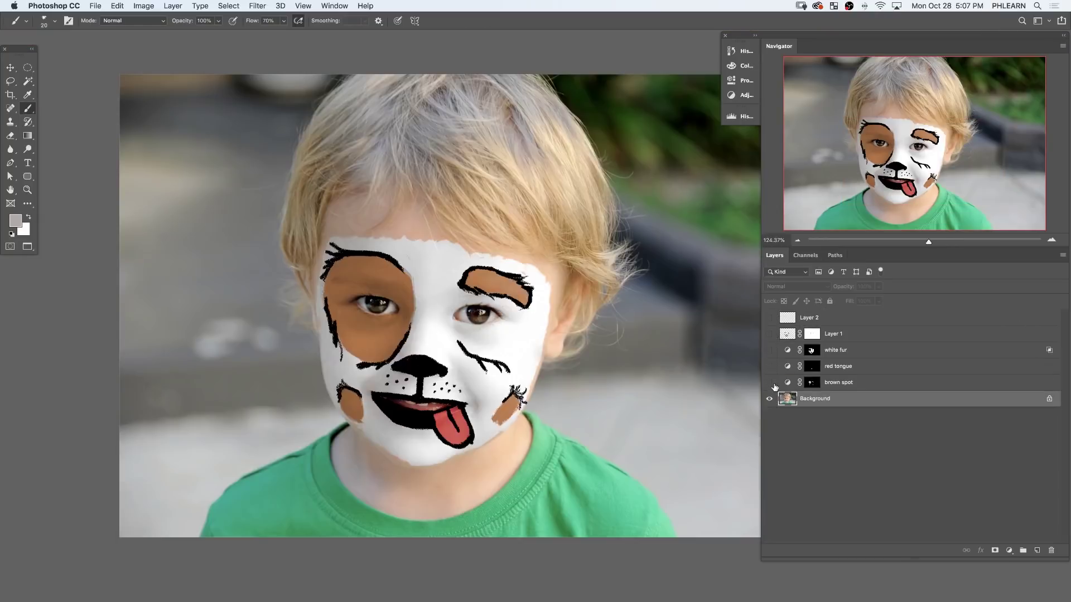
click(772, 382)
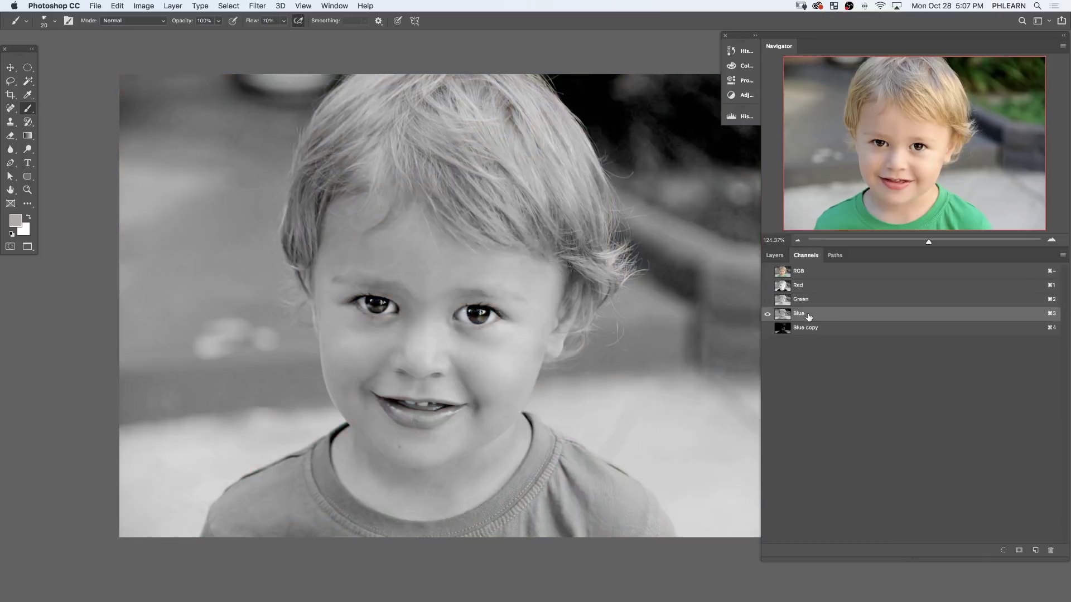
drag(808, 316, 1035, 550)
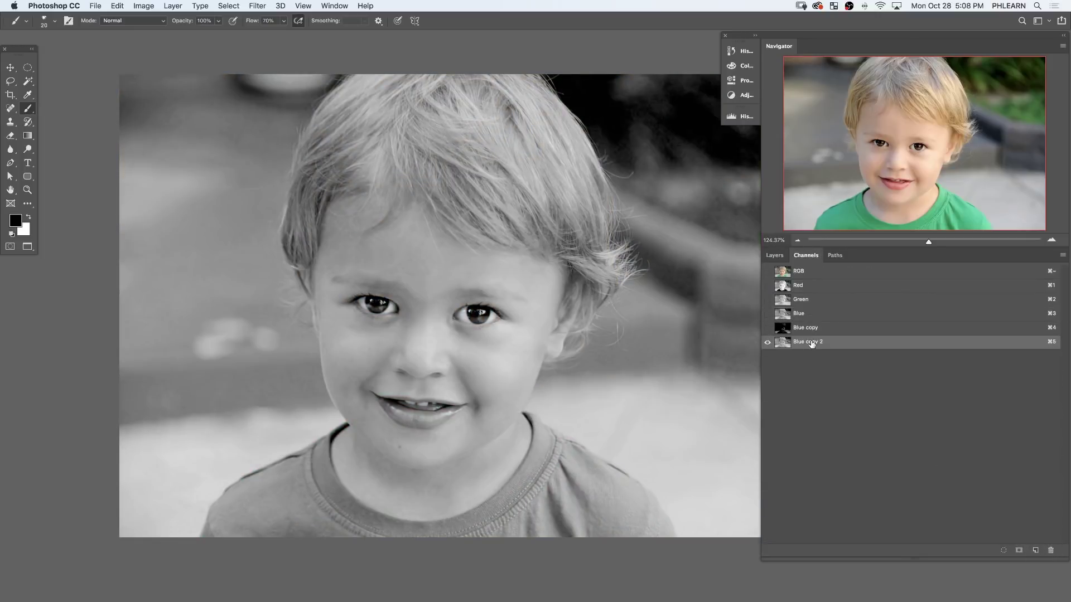
Darken the new Blue channel copy with Levels, setting the black input level to 101.
key(super+l)
drag(426, 187, 475, 185)
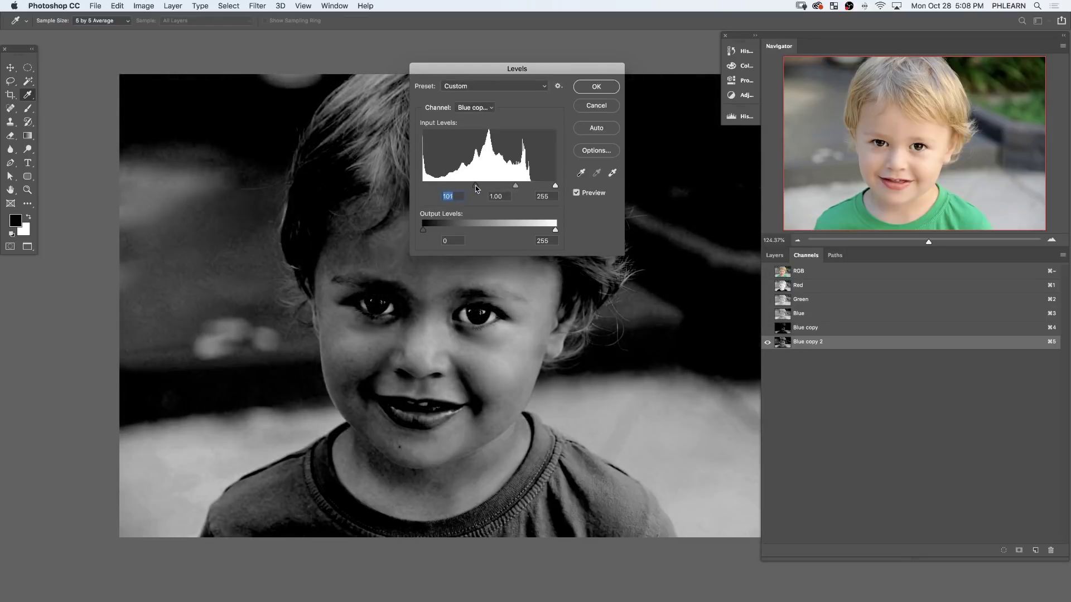
click(602, 87)
key(b)
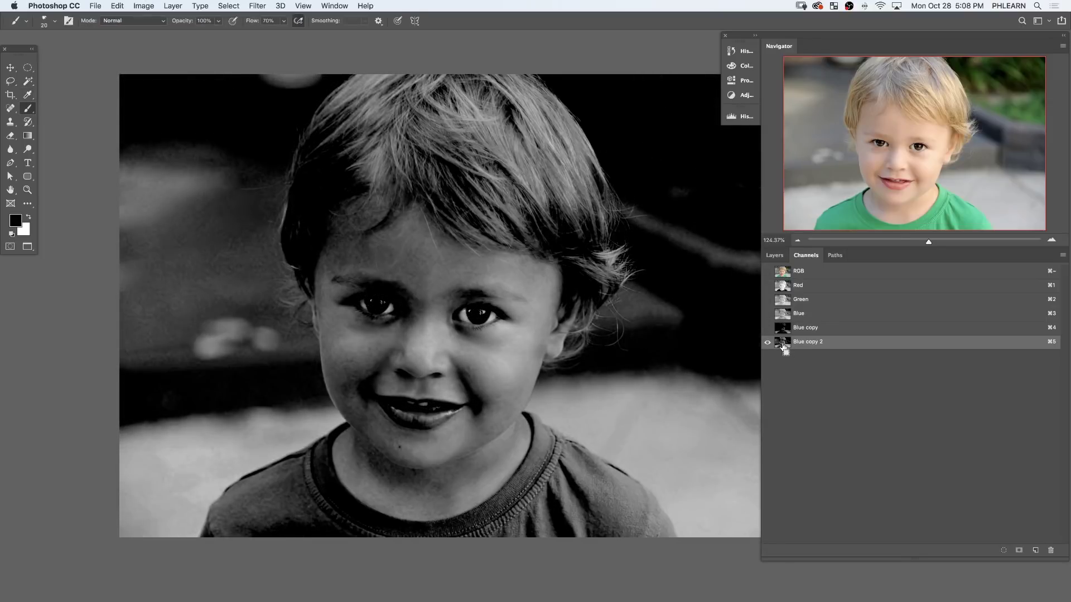
Load the darkened Blue channel copy as a selection and brush white highlights over the nose on Layer 3.
super+click(784, 344)
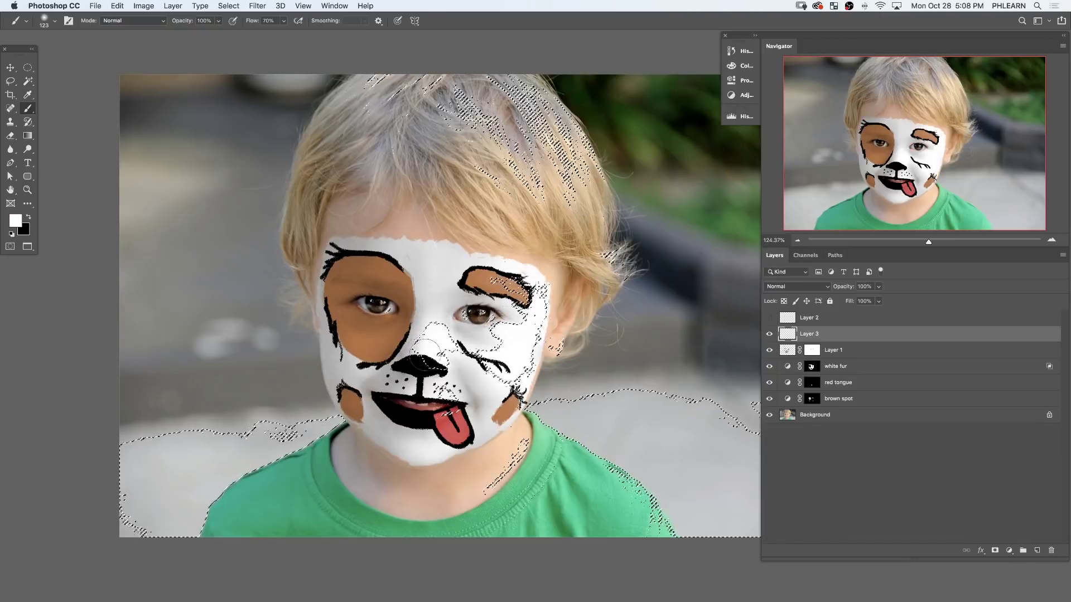
drag(419, 367, 435, 367)
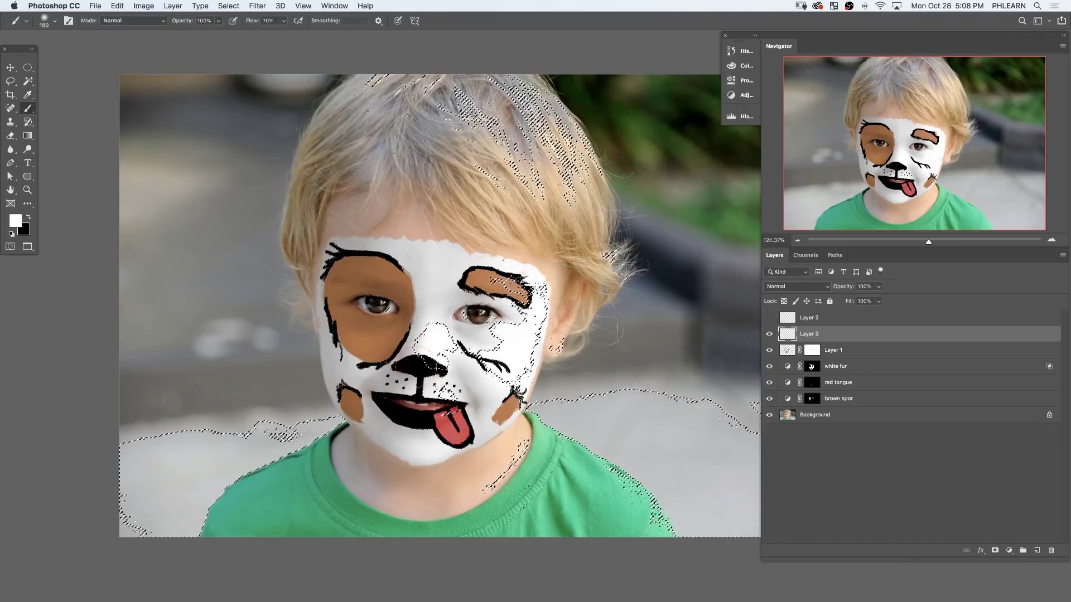